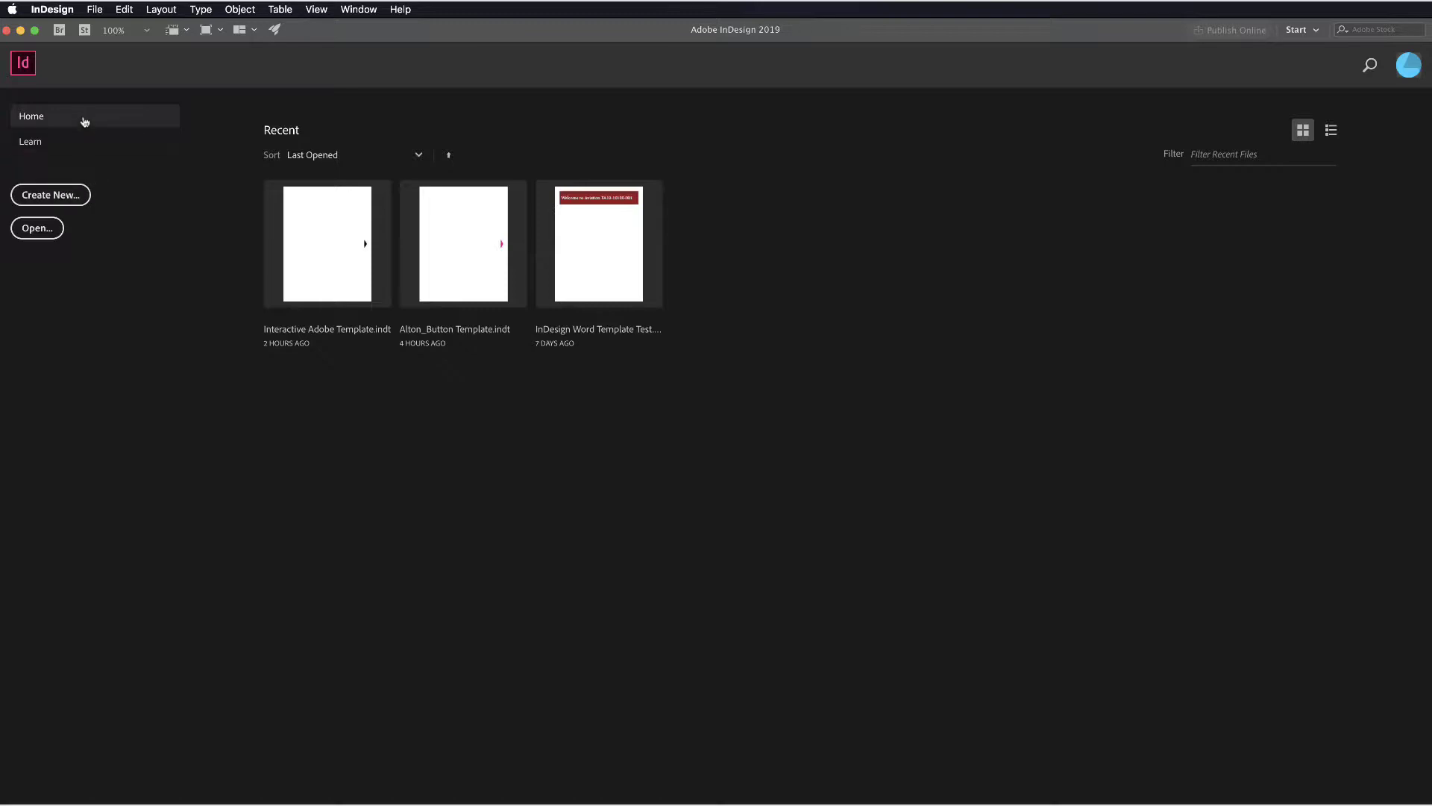
Start a new Print document named 'Interactive PDF Template'
left_click(78, 199)
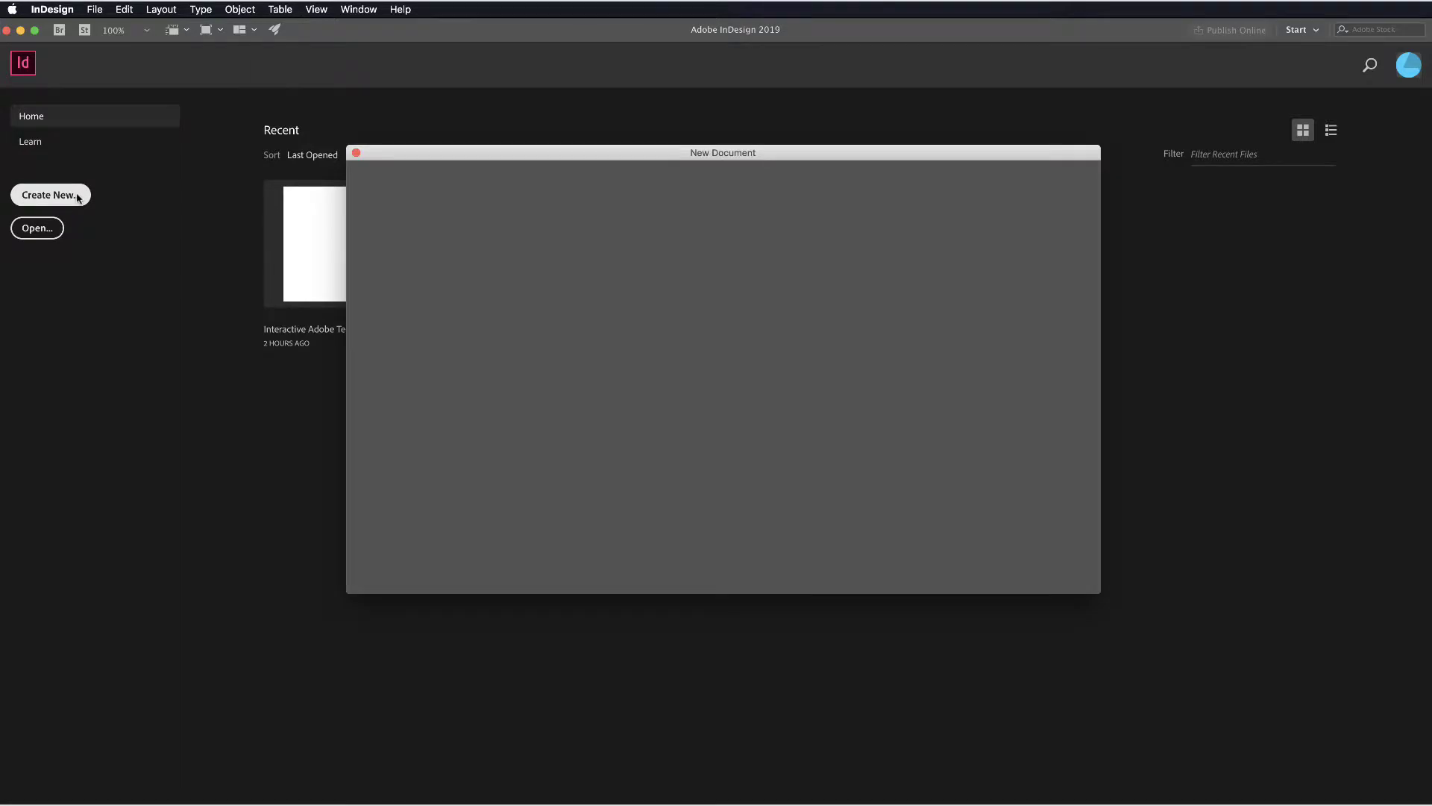
left_click_drag(445, 154, 339, 150)
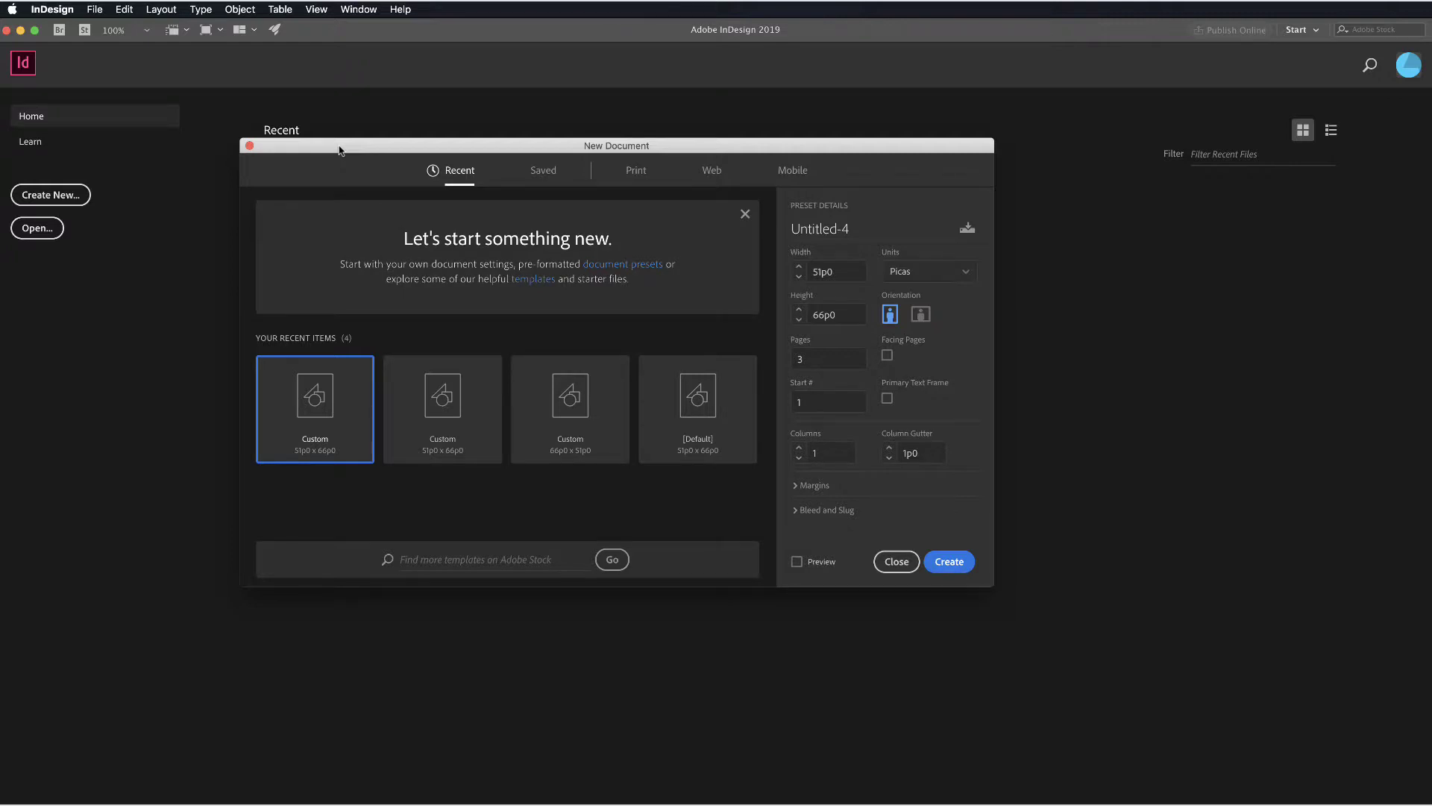
left_click(641, 179)
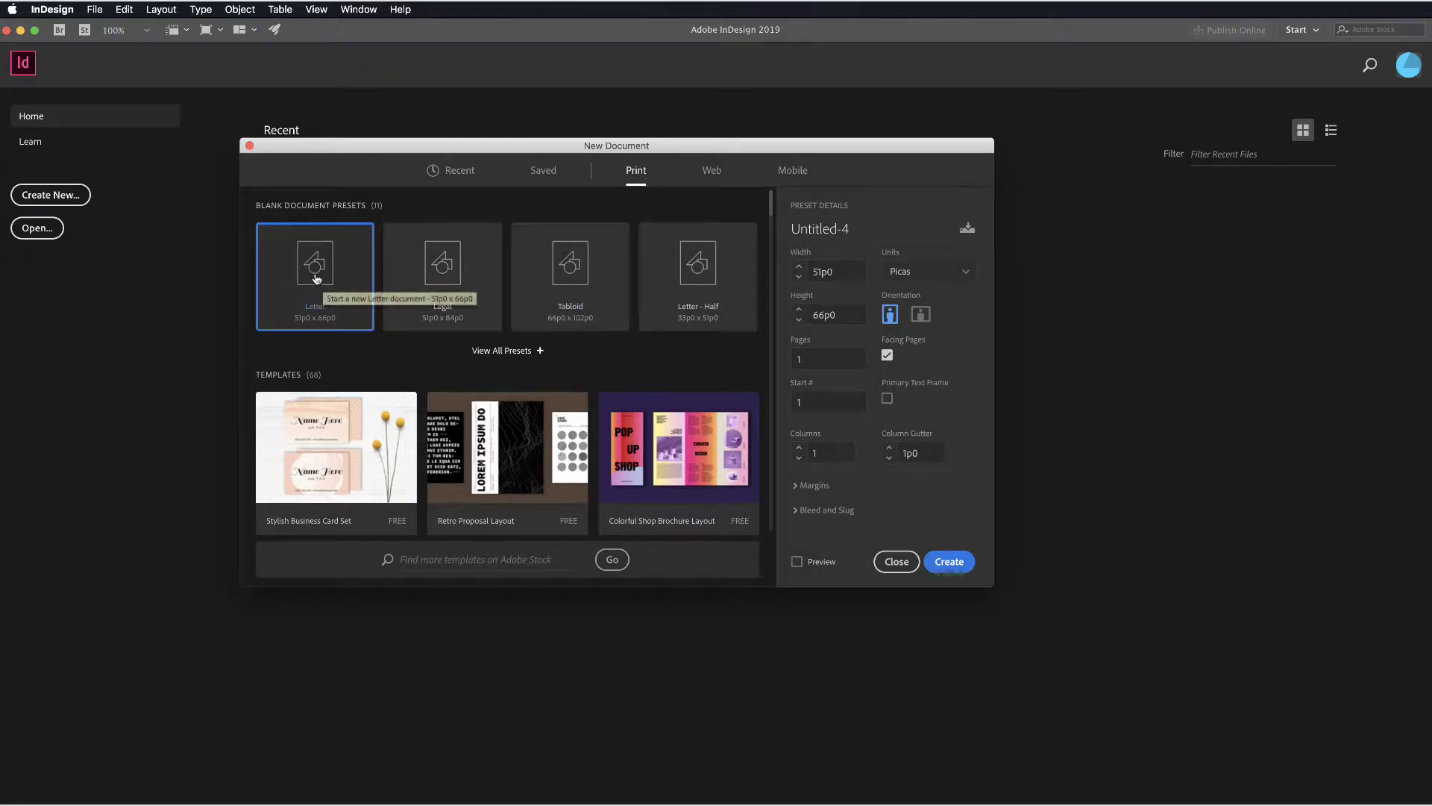
left_click(865, 233)
key("BackSpace")
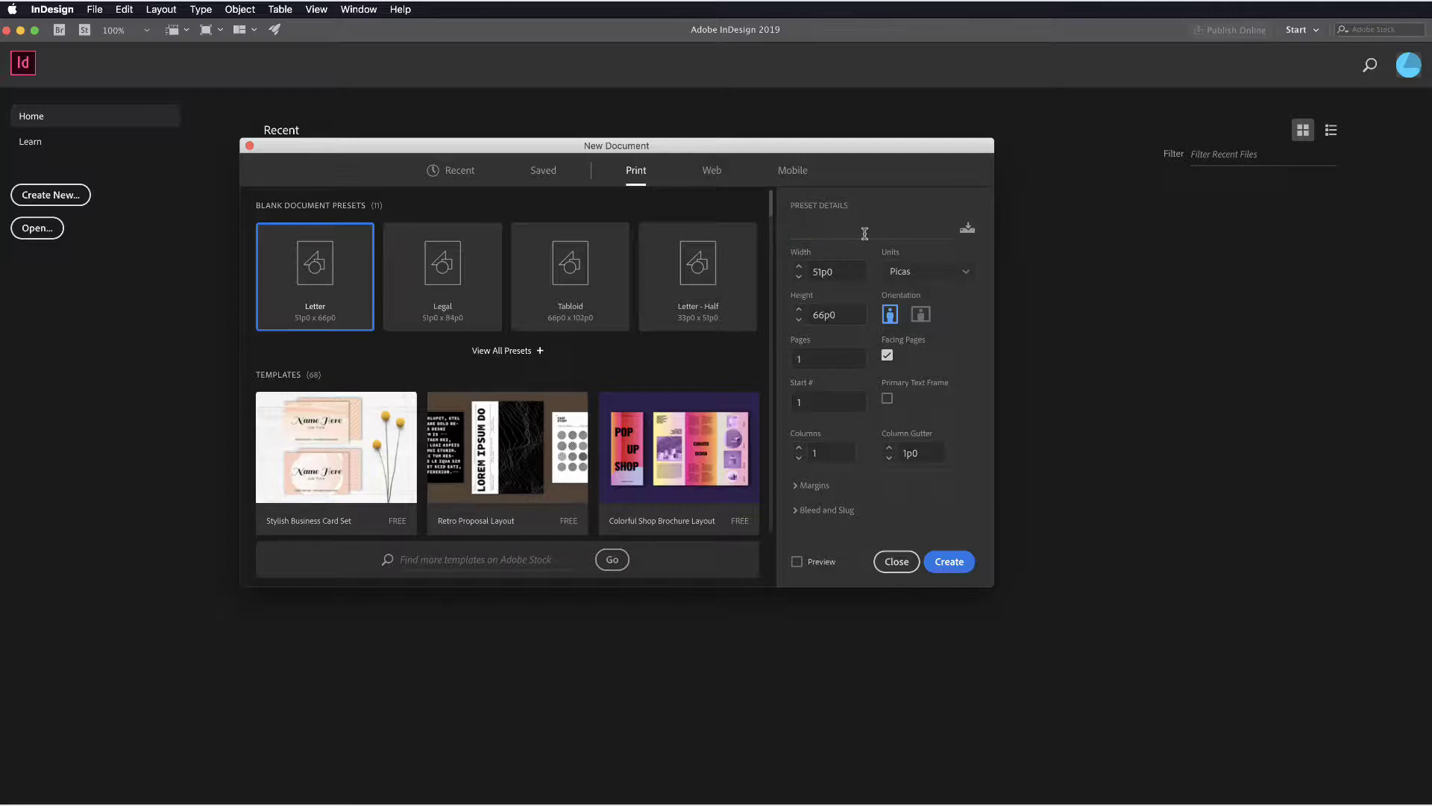
type("Interactive PDF Template")
Use inches, turn off facing pages, set 3 pages, and create the document
left_click(940, 273)
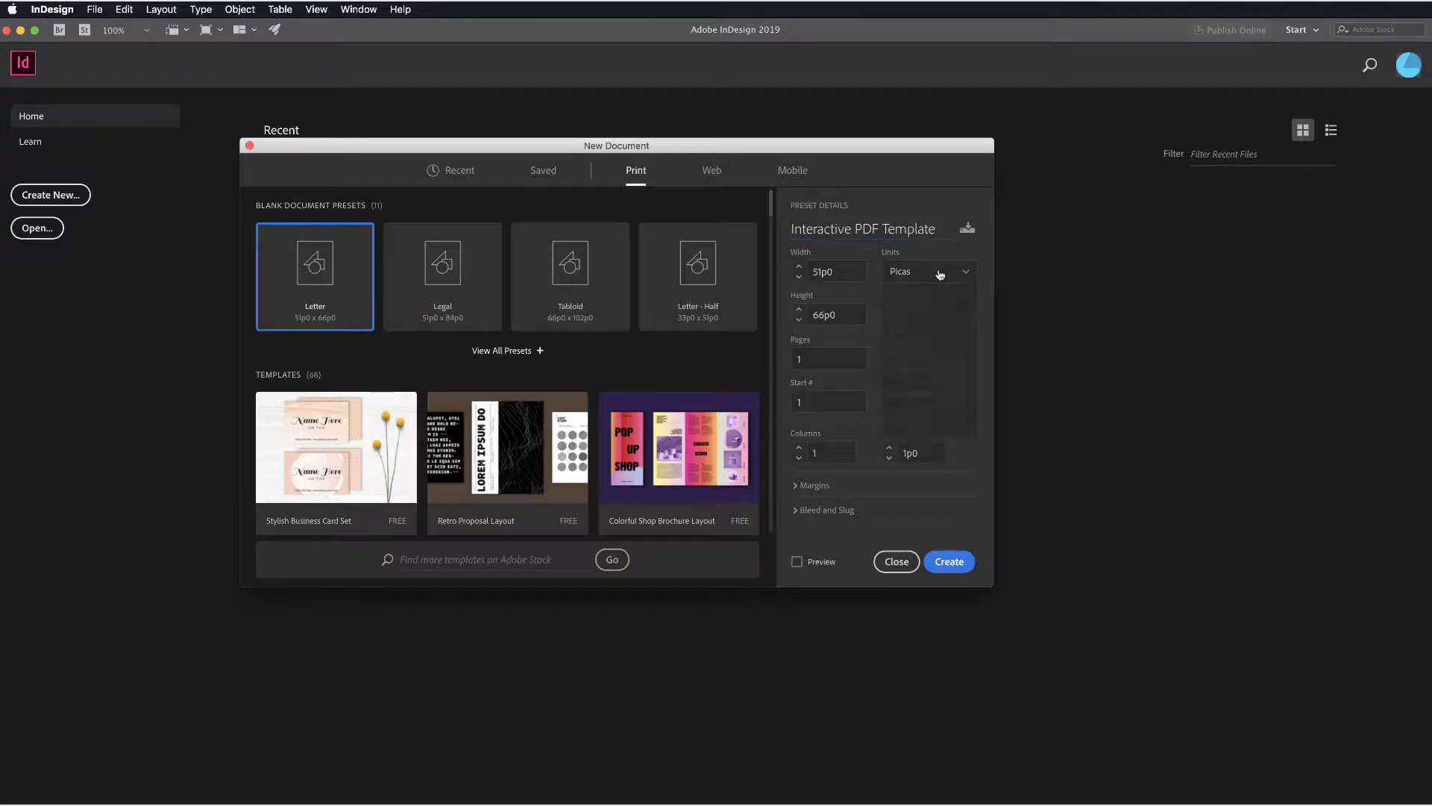
left_click(932, 344)
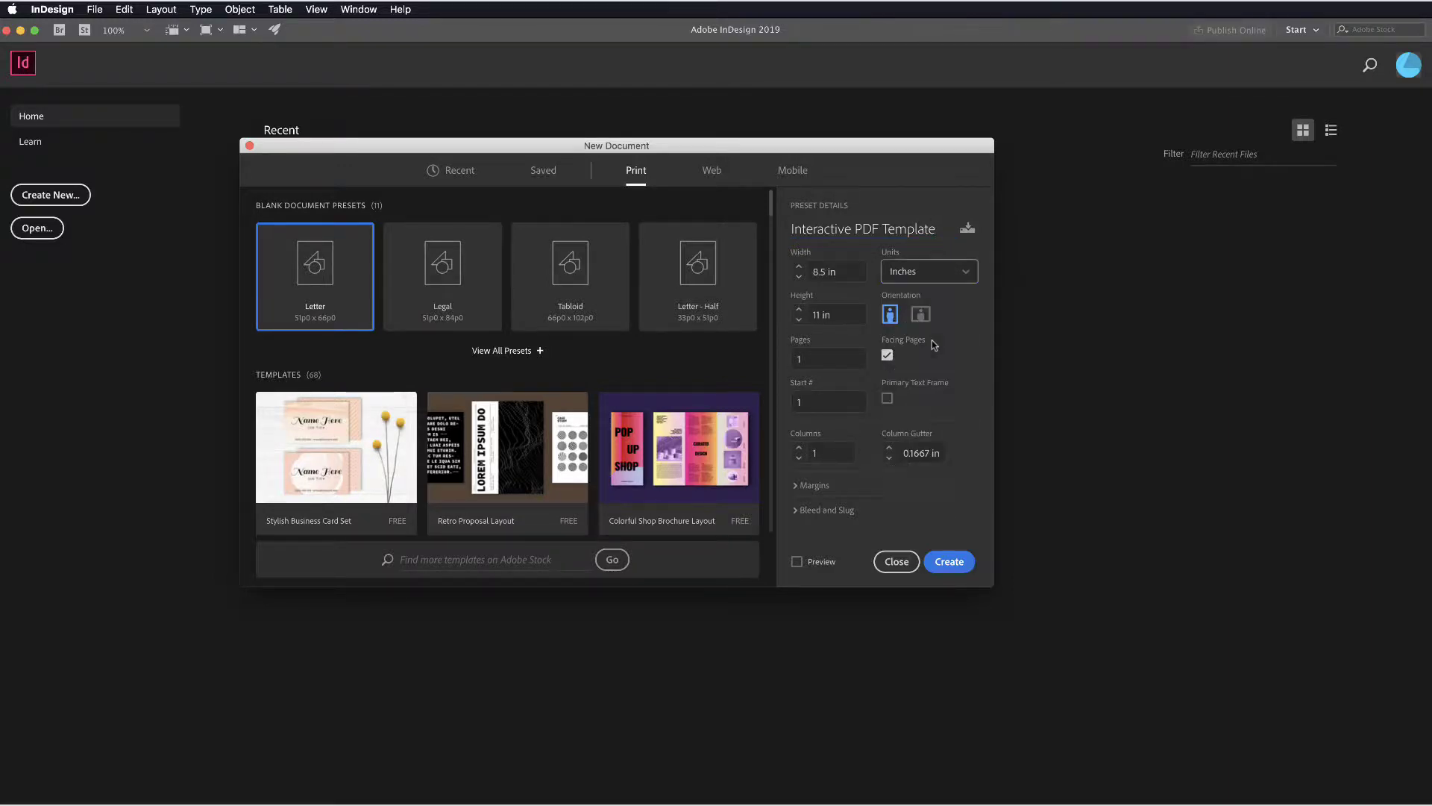
left_click(888, 356)
left_click(887, 356)
left_click(855, 354)
left_click(976, 443)
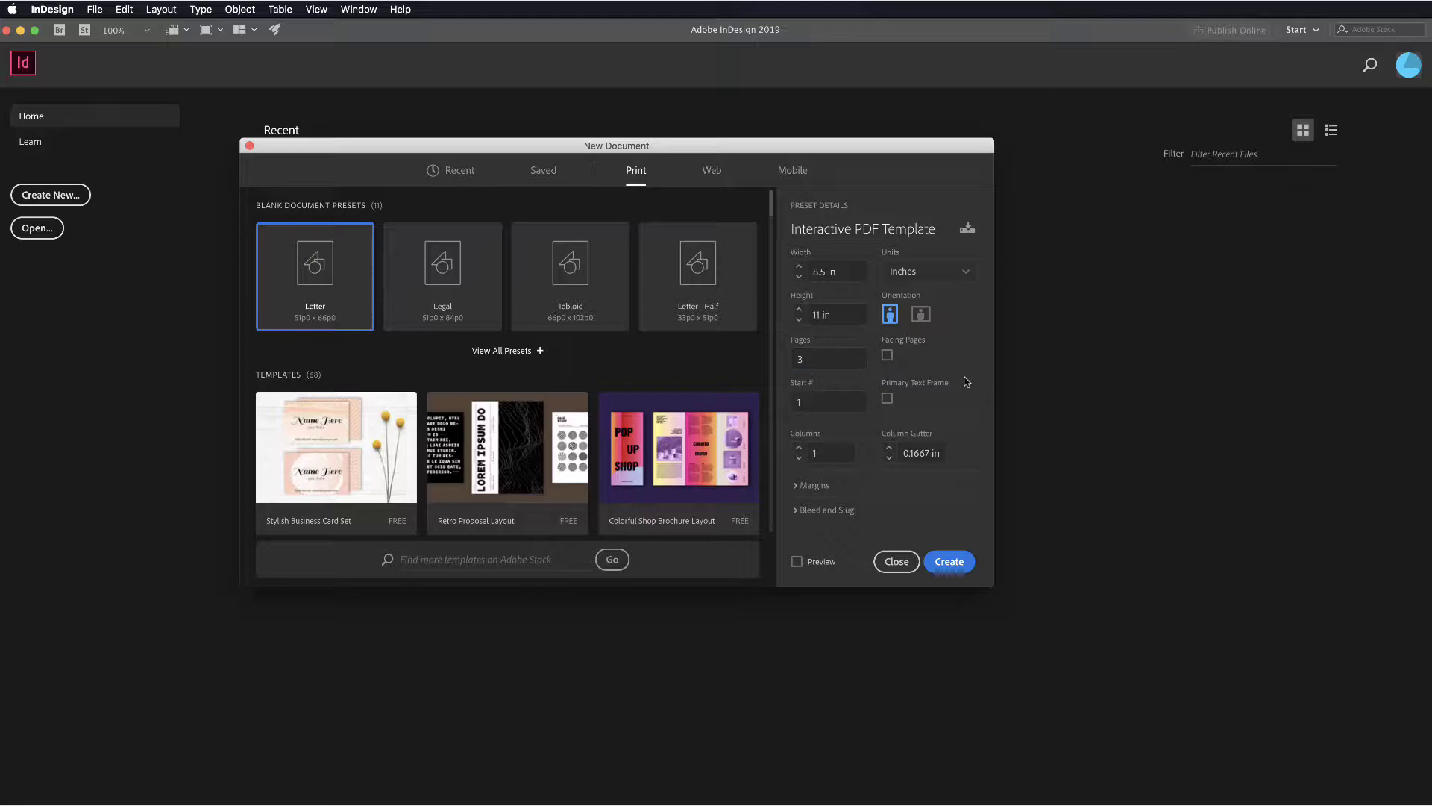
left_click(962, 571)
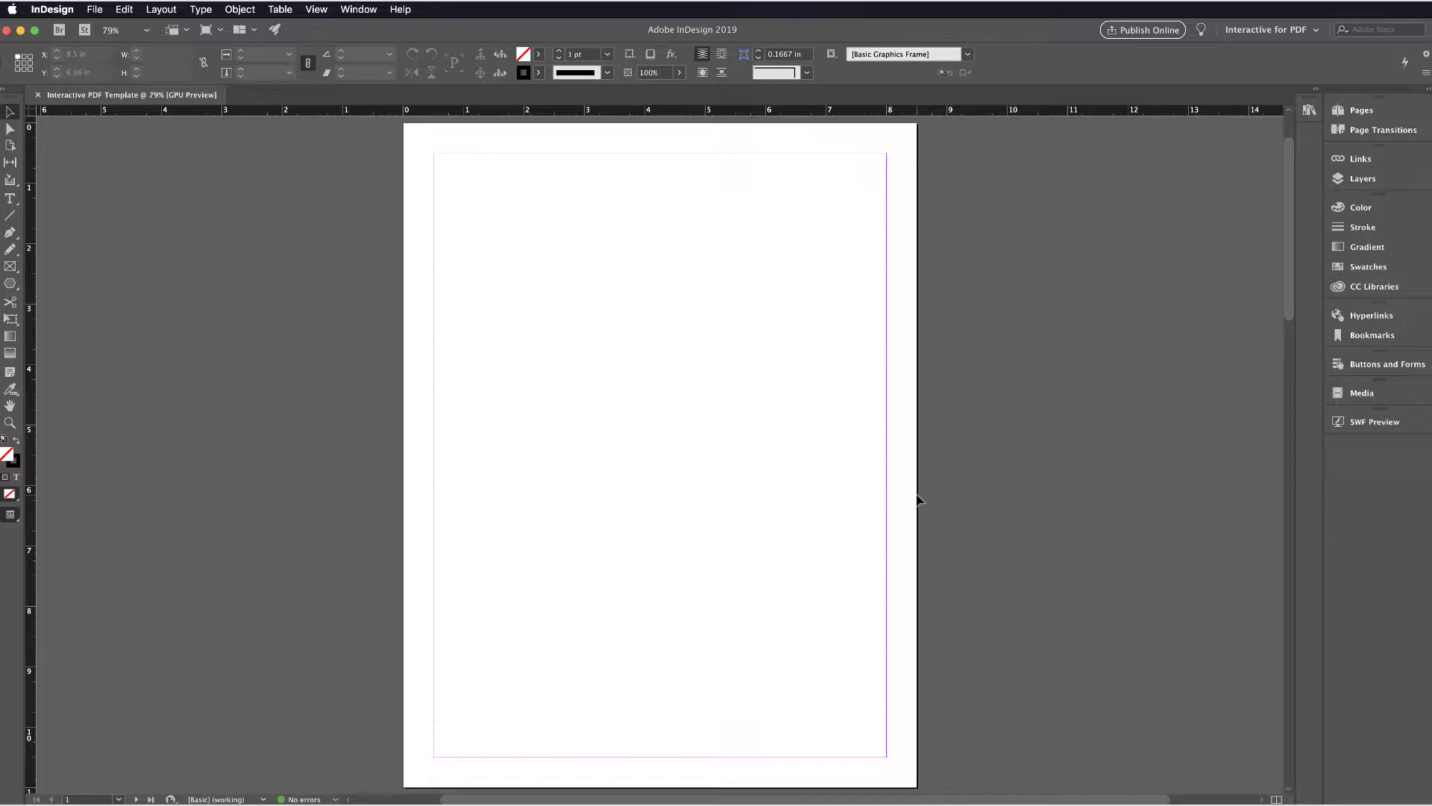
scroll(918, 498, "down", 6)
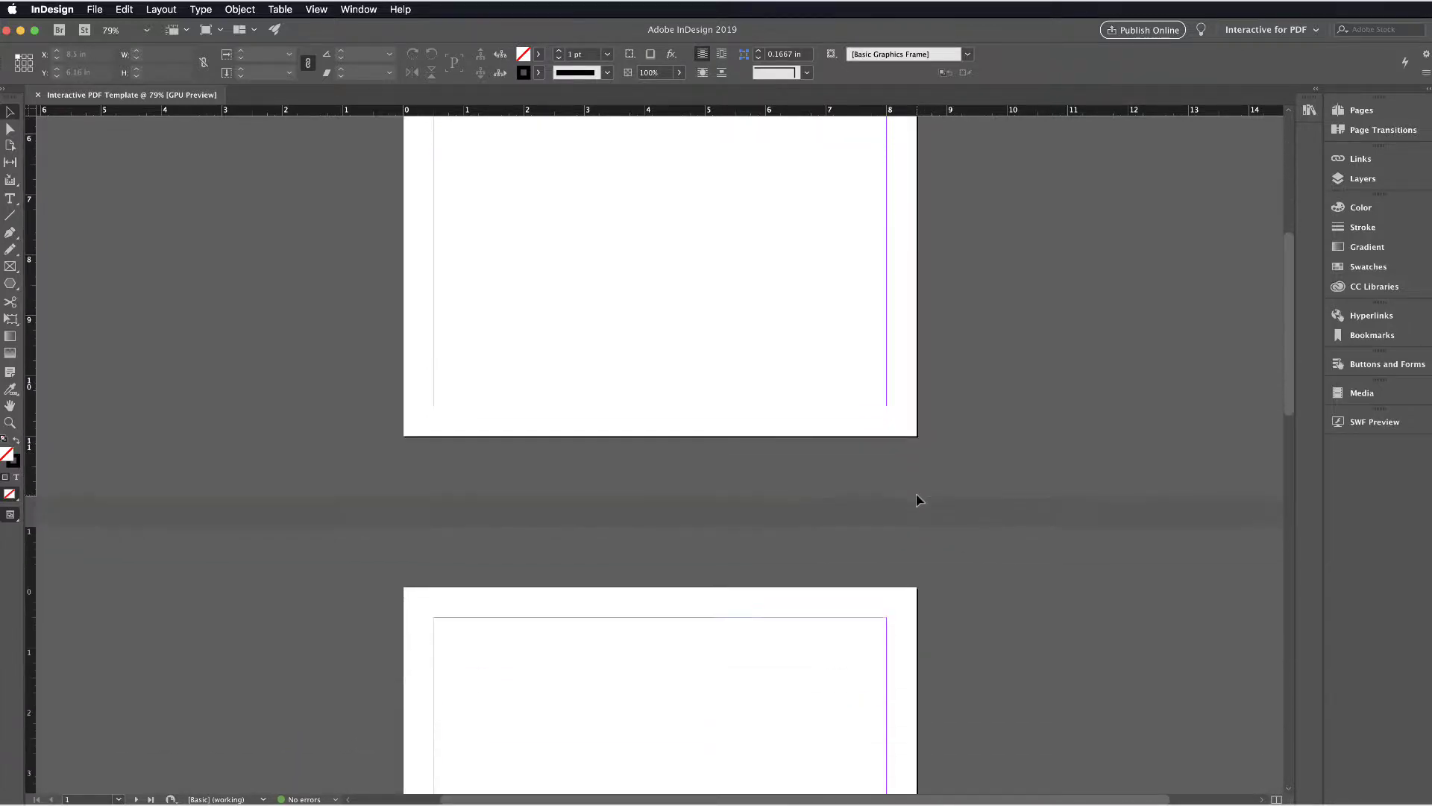
scroll(916, 494, "down", 10)
scroll(918, 500, "down", 10)
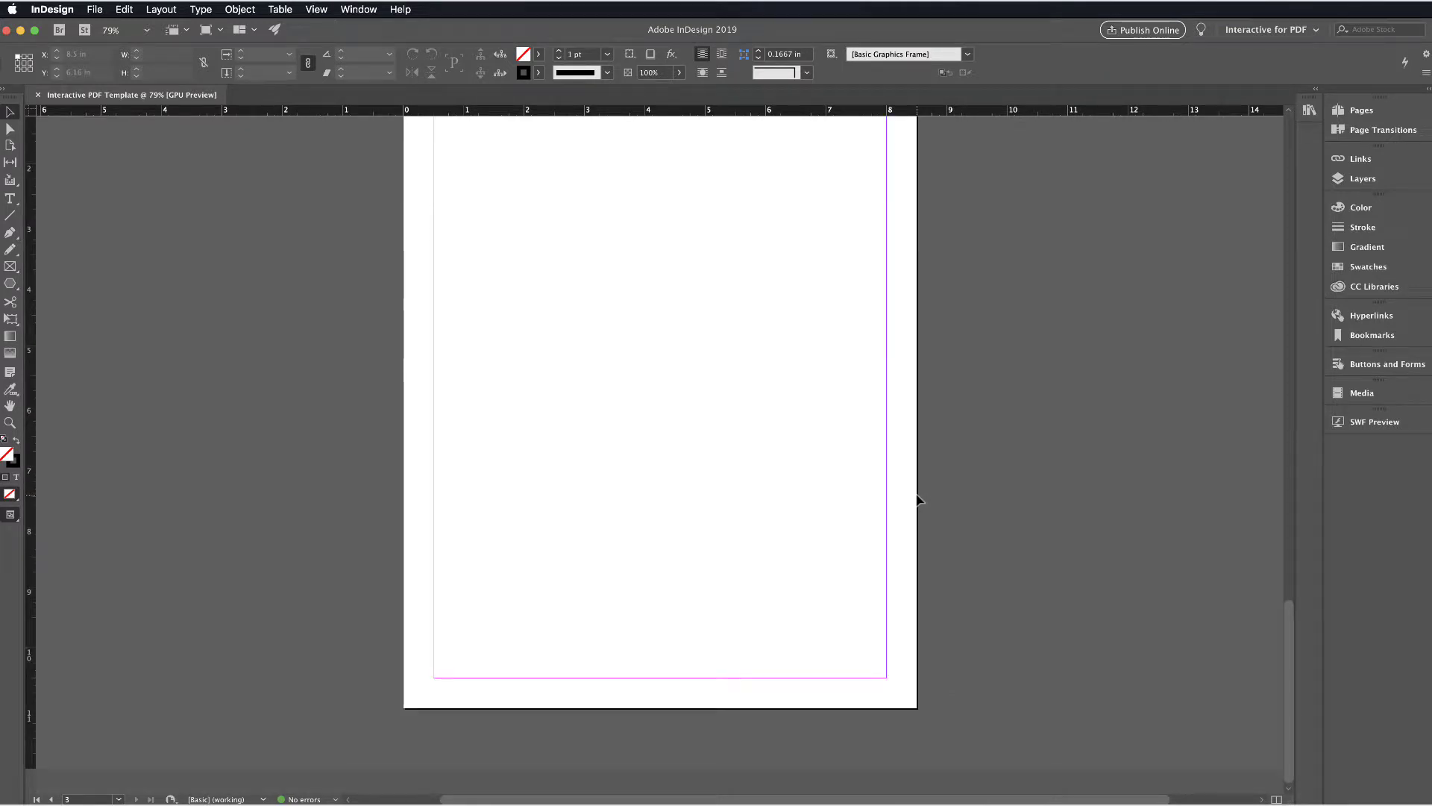
scroll(918, 499, "up", 20)
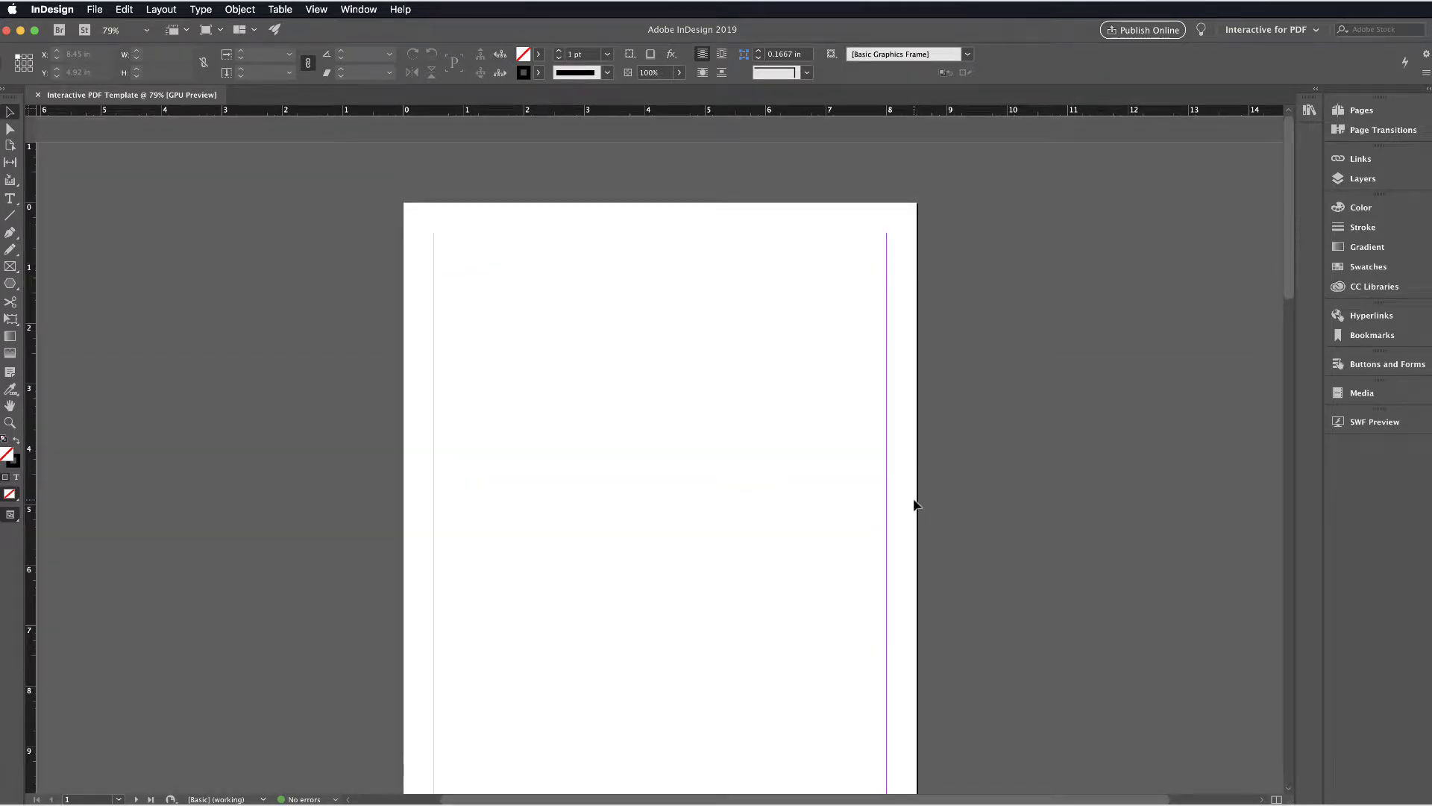
left_click(1253, 33)
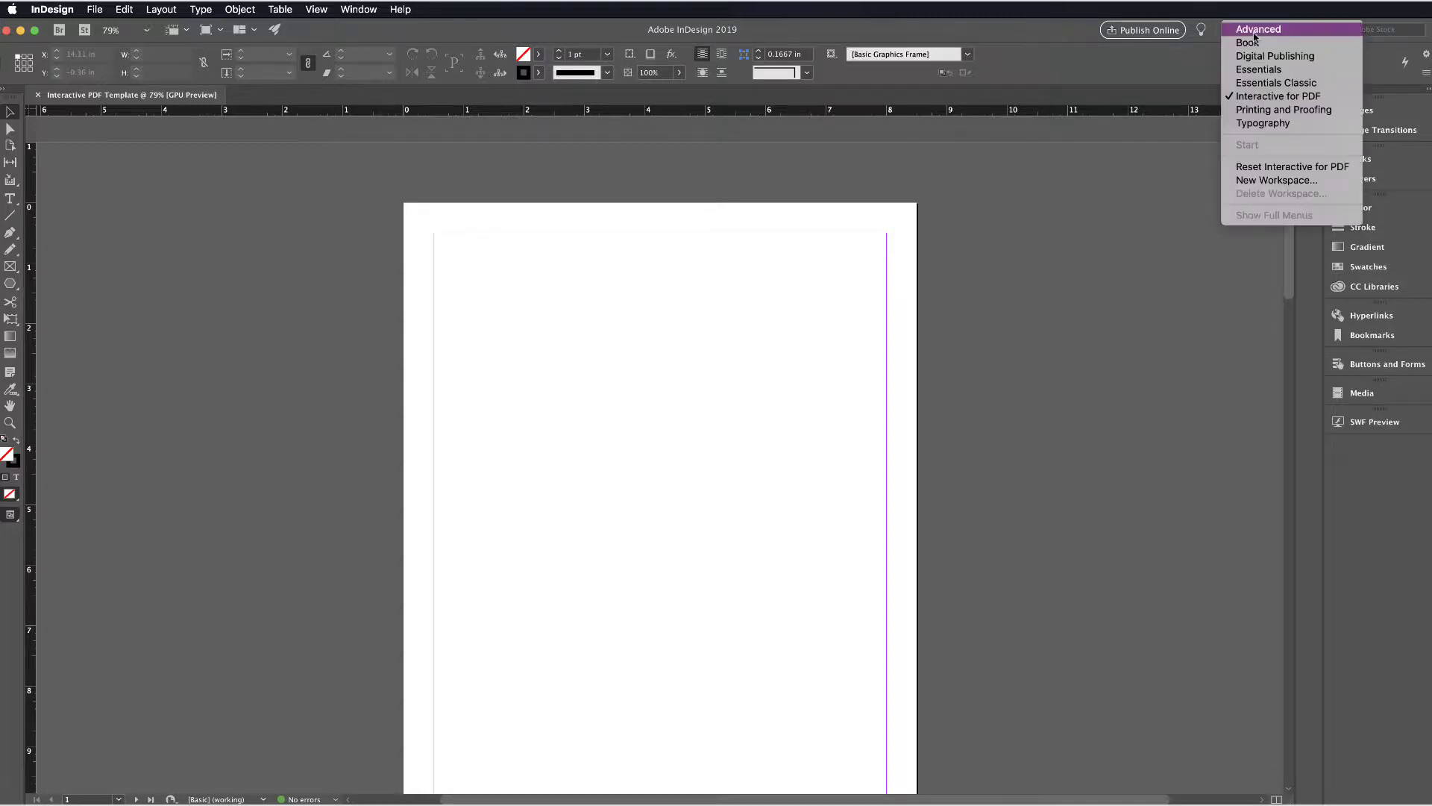
left_click(1296, 103)
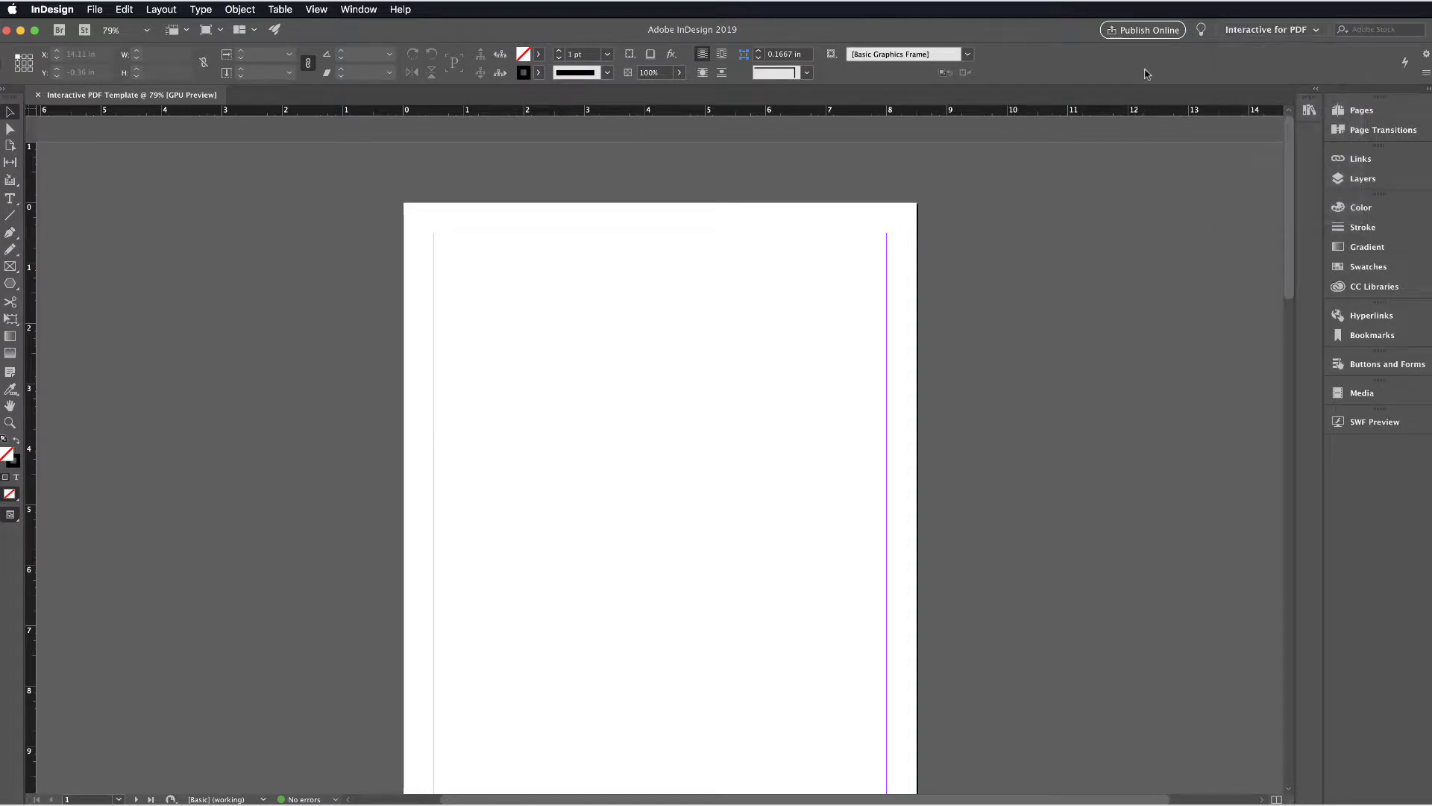
left_click(360, 11)
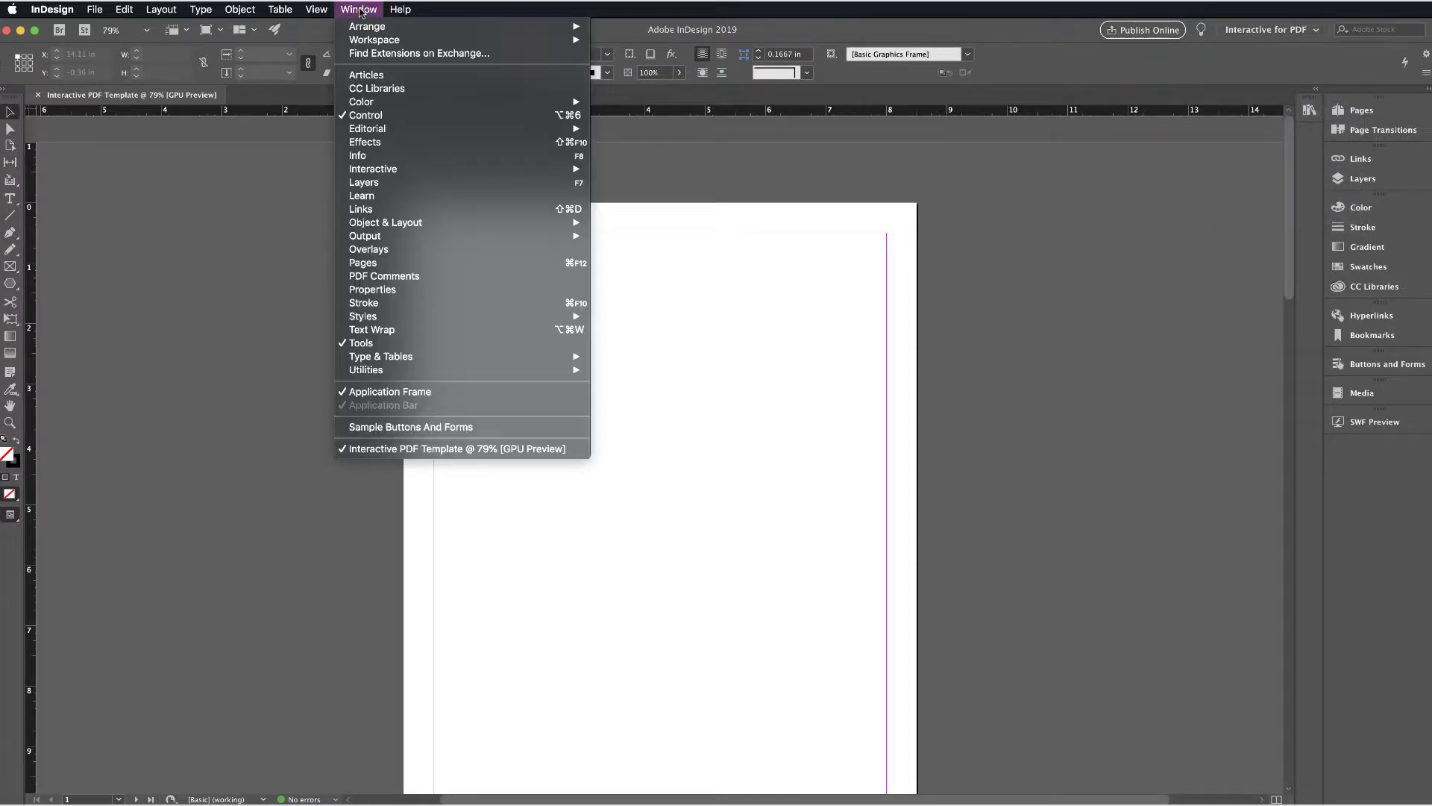
mouse_move(361, 43)
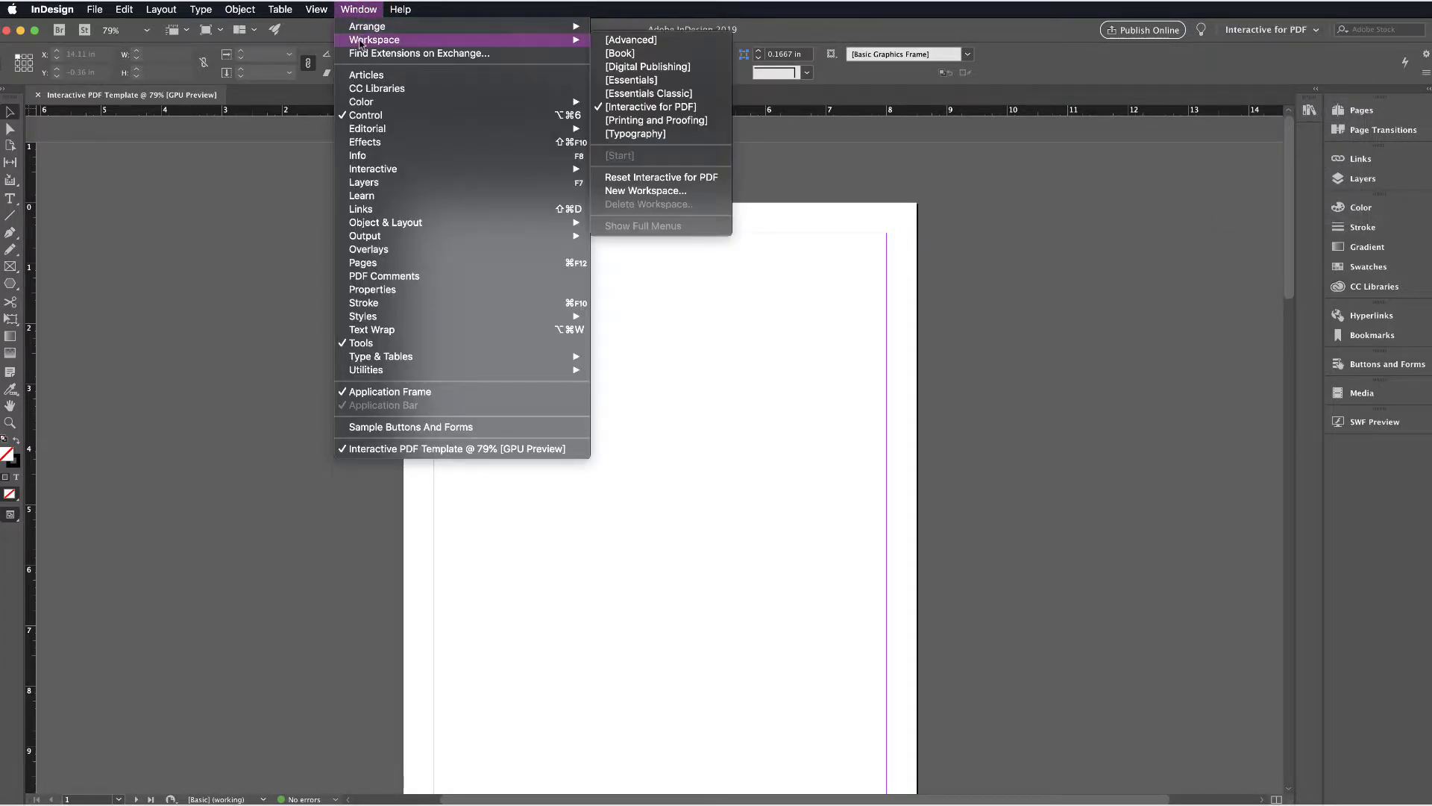
left_click(715, 110)
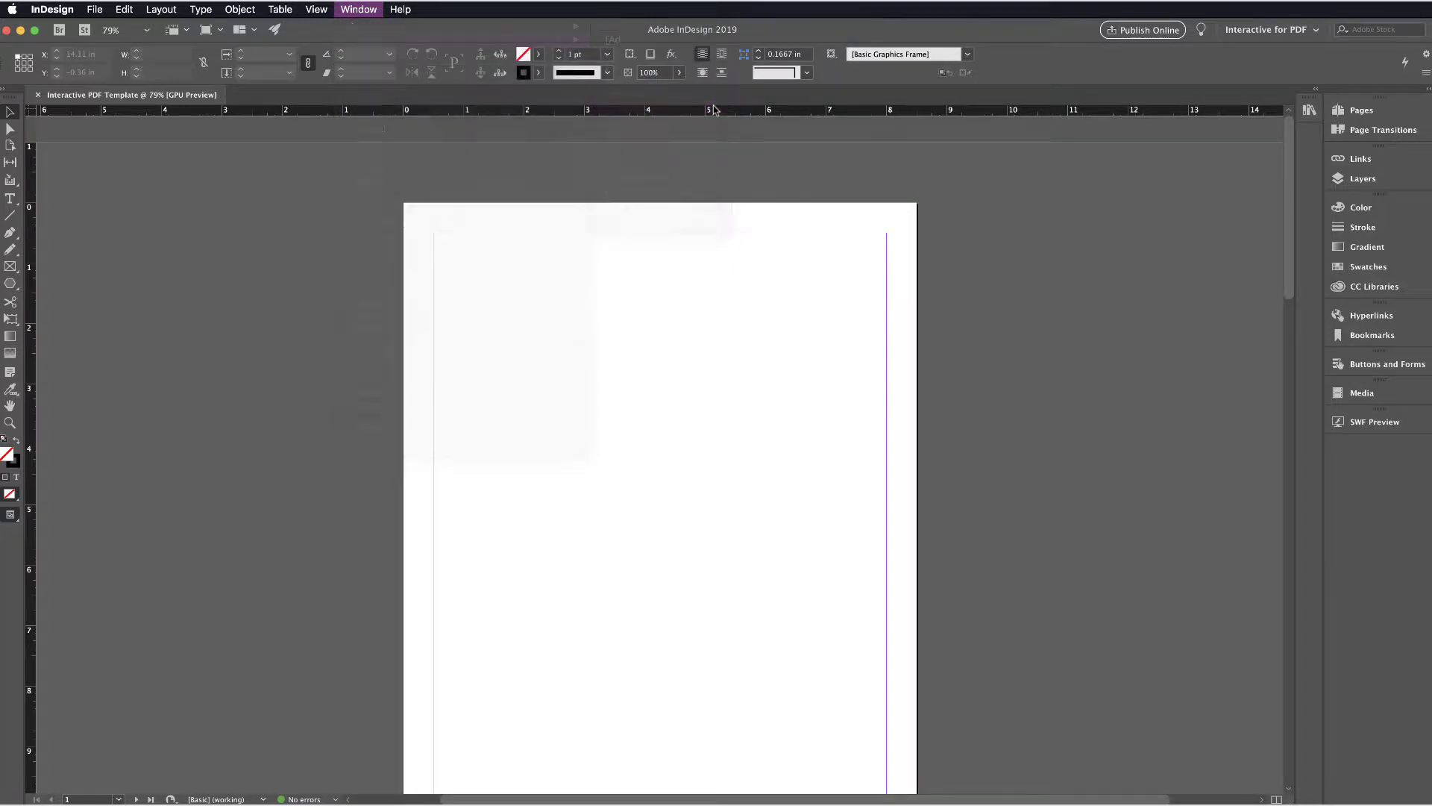
Draw a three-sided polygon, 0.75 × 0.25 in, on page 1
double_click(10, 284)
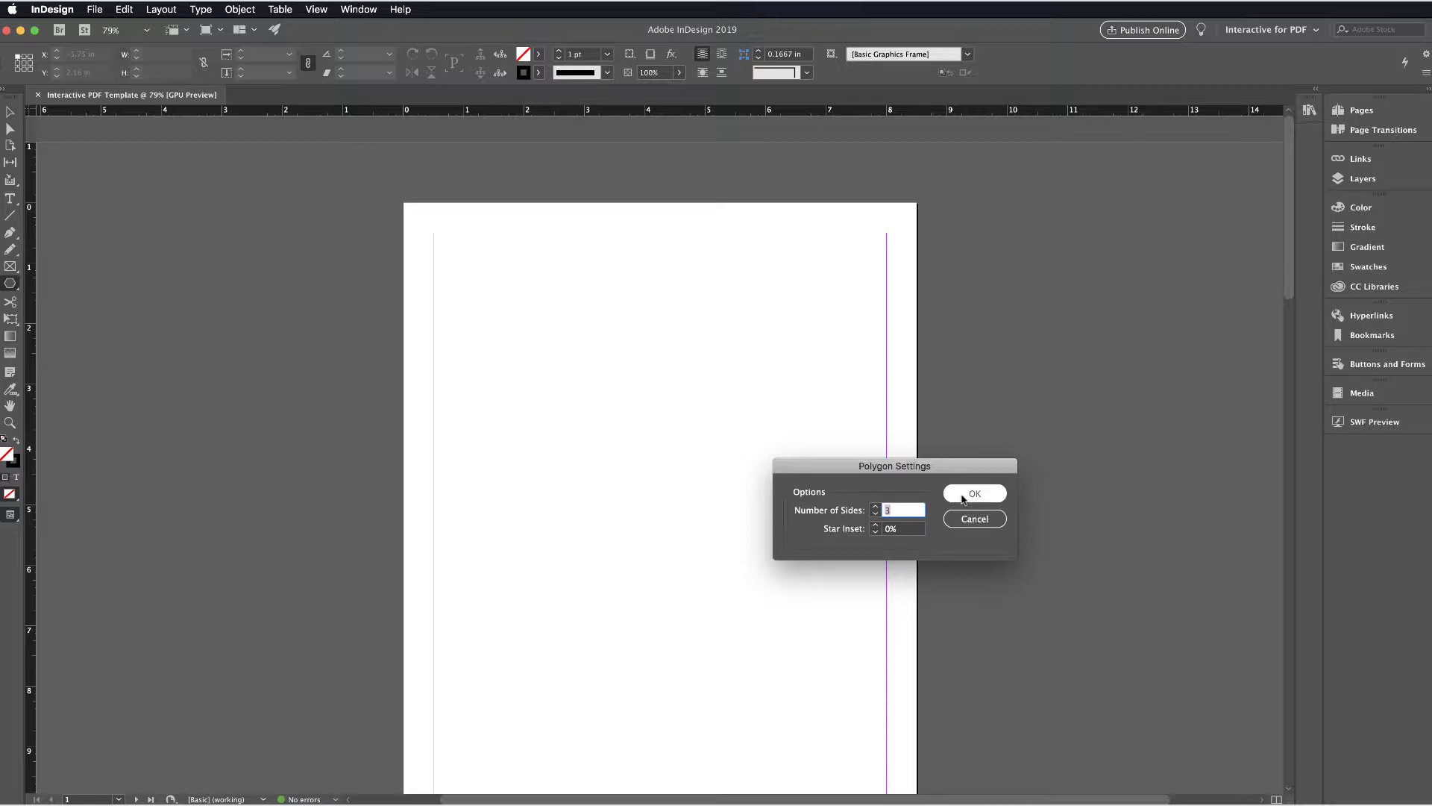
left_click(963, 498)
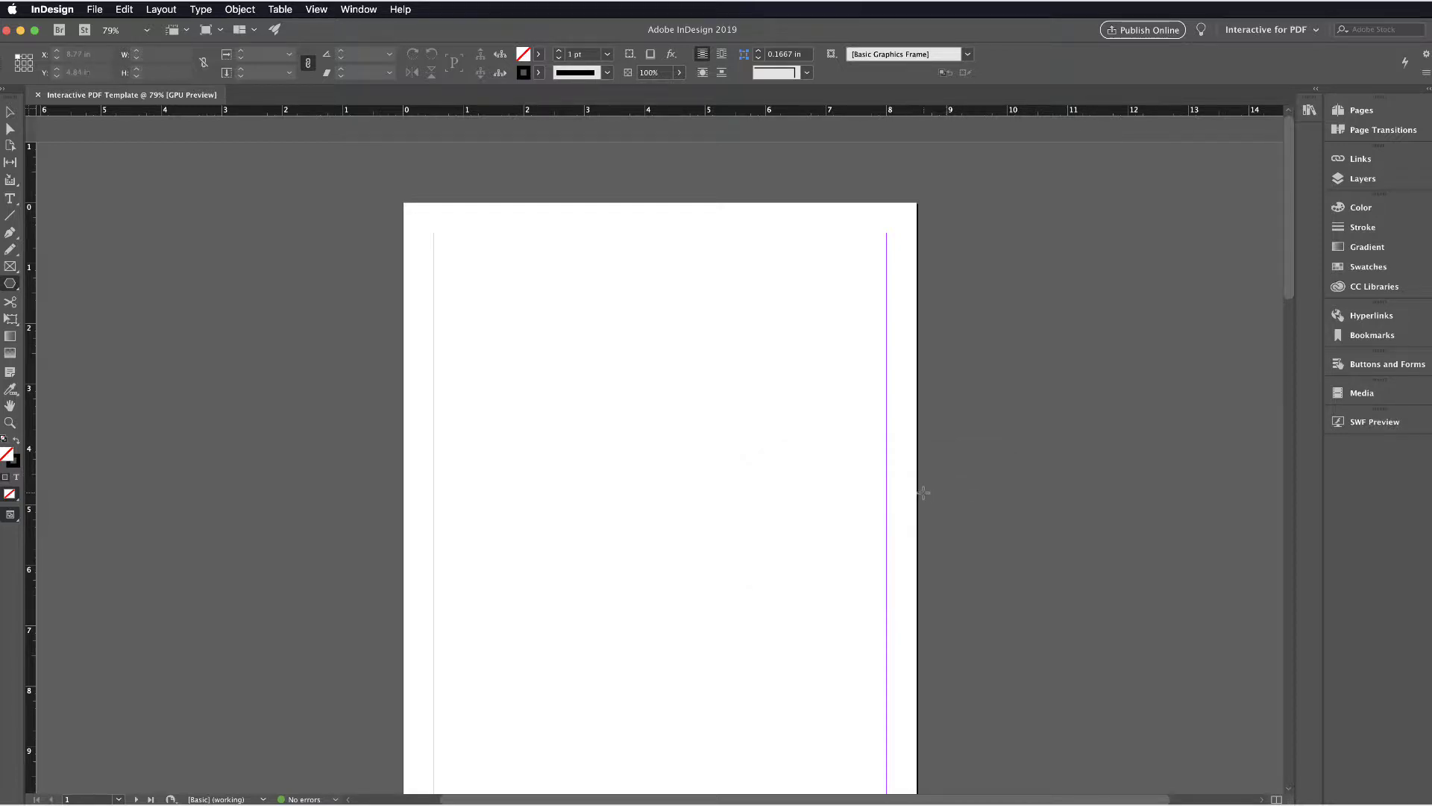
left_click(820, 507)
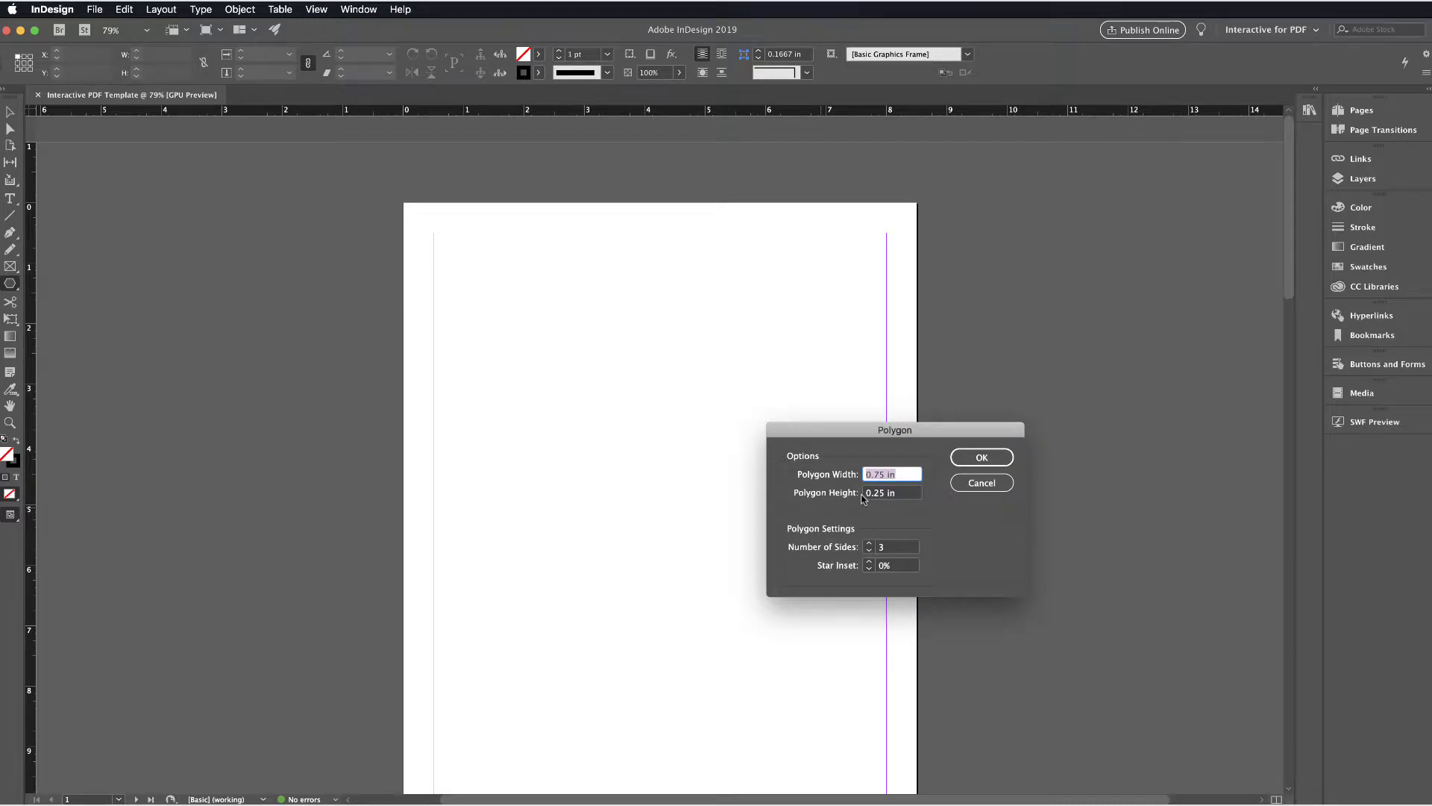
left_click(977, 456)
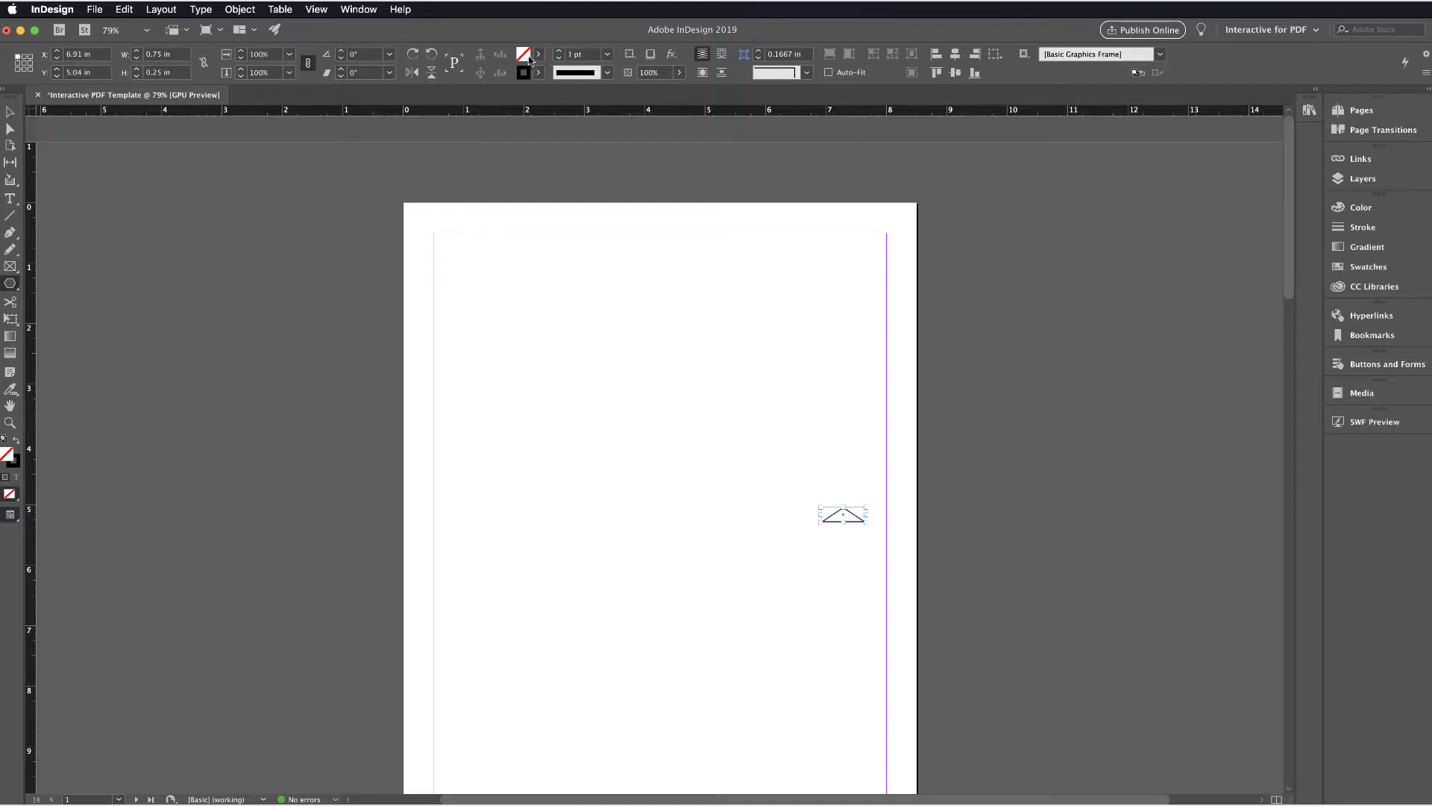
Fill the triangle with black and rotate it -90° to point right
left_click(538, 56)
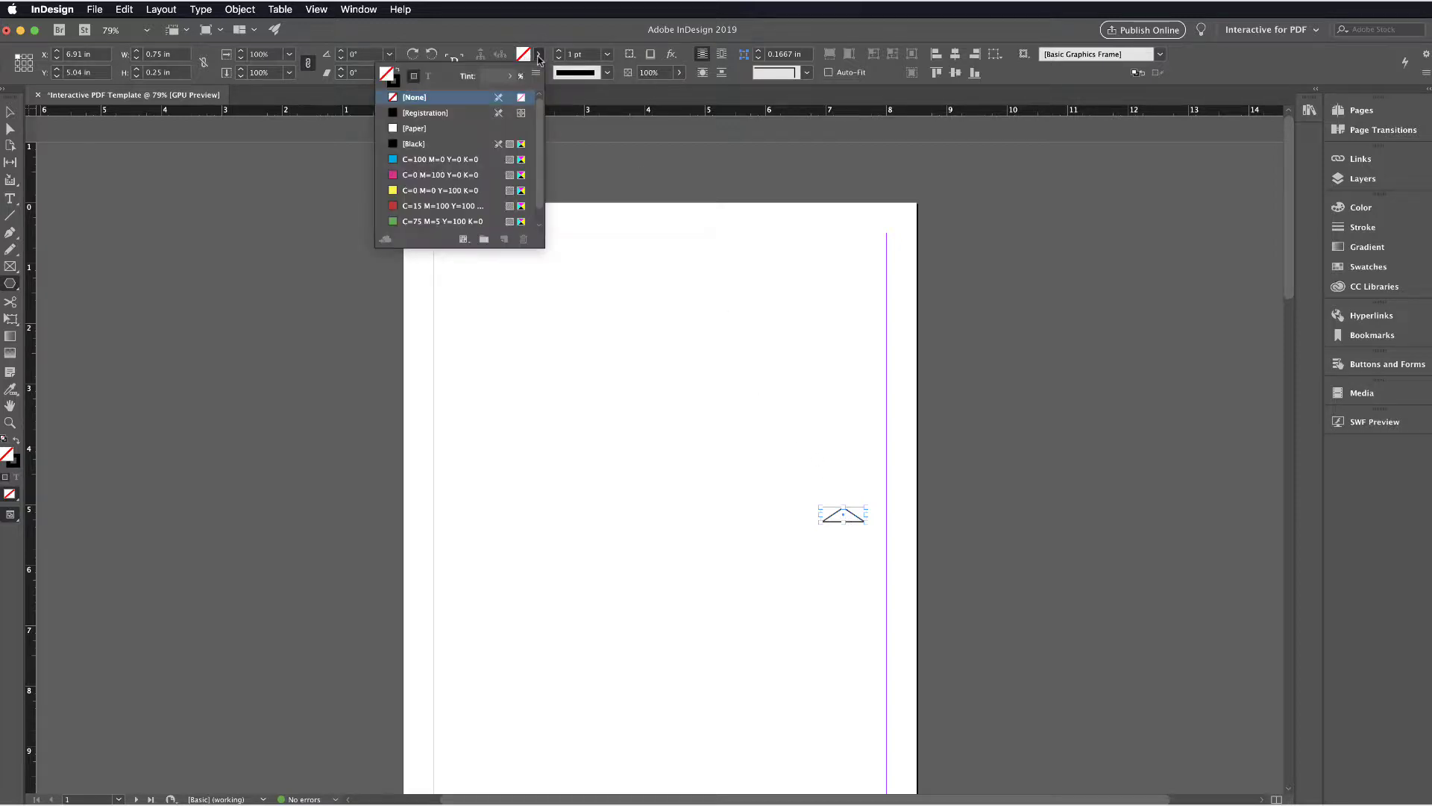
left_click(456, 147)
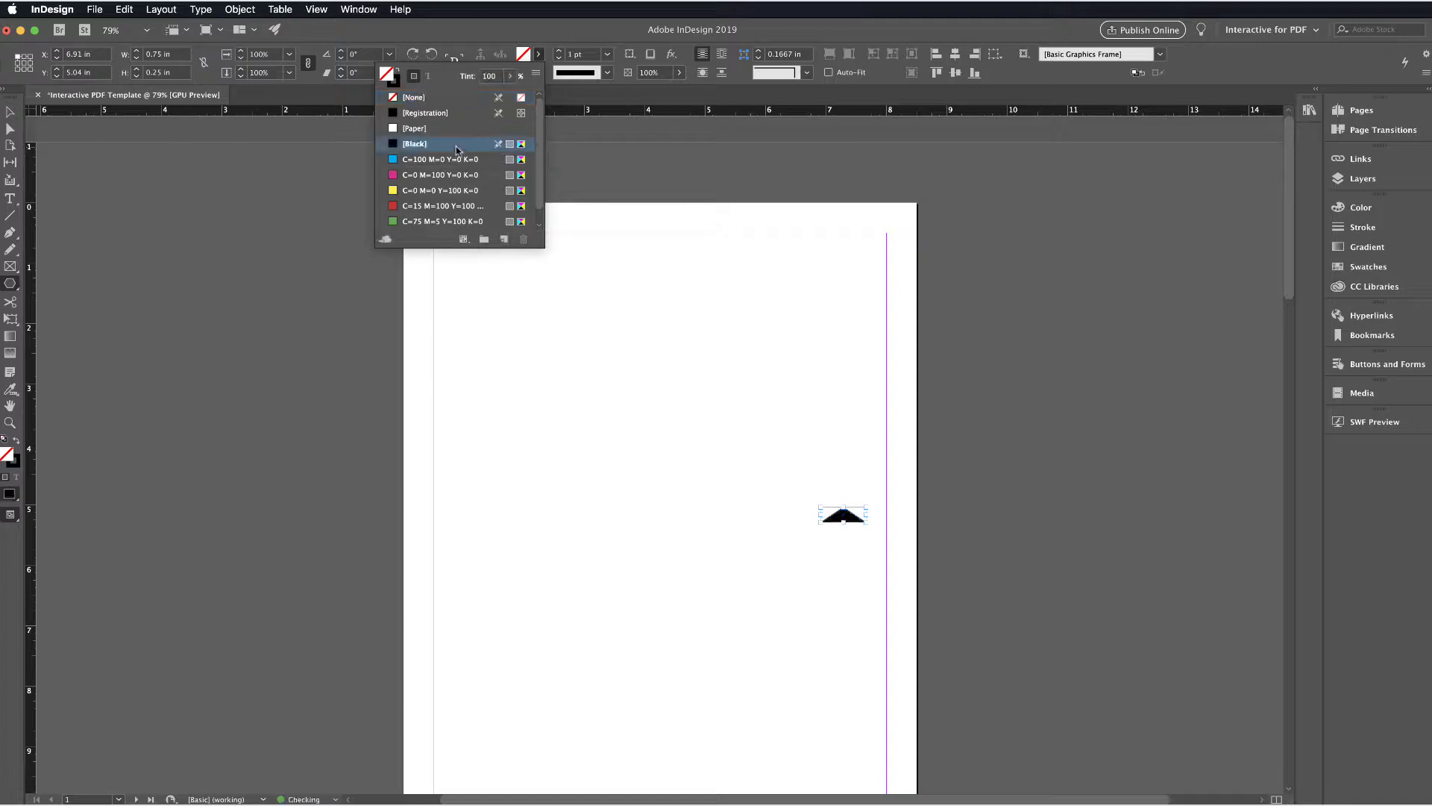
left_click(635, 174)
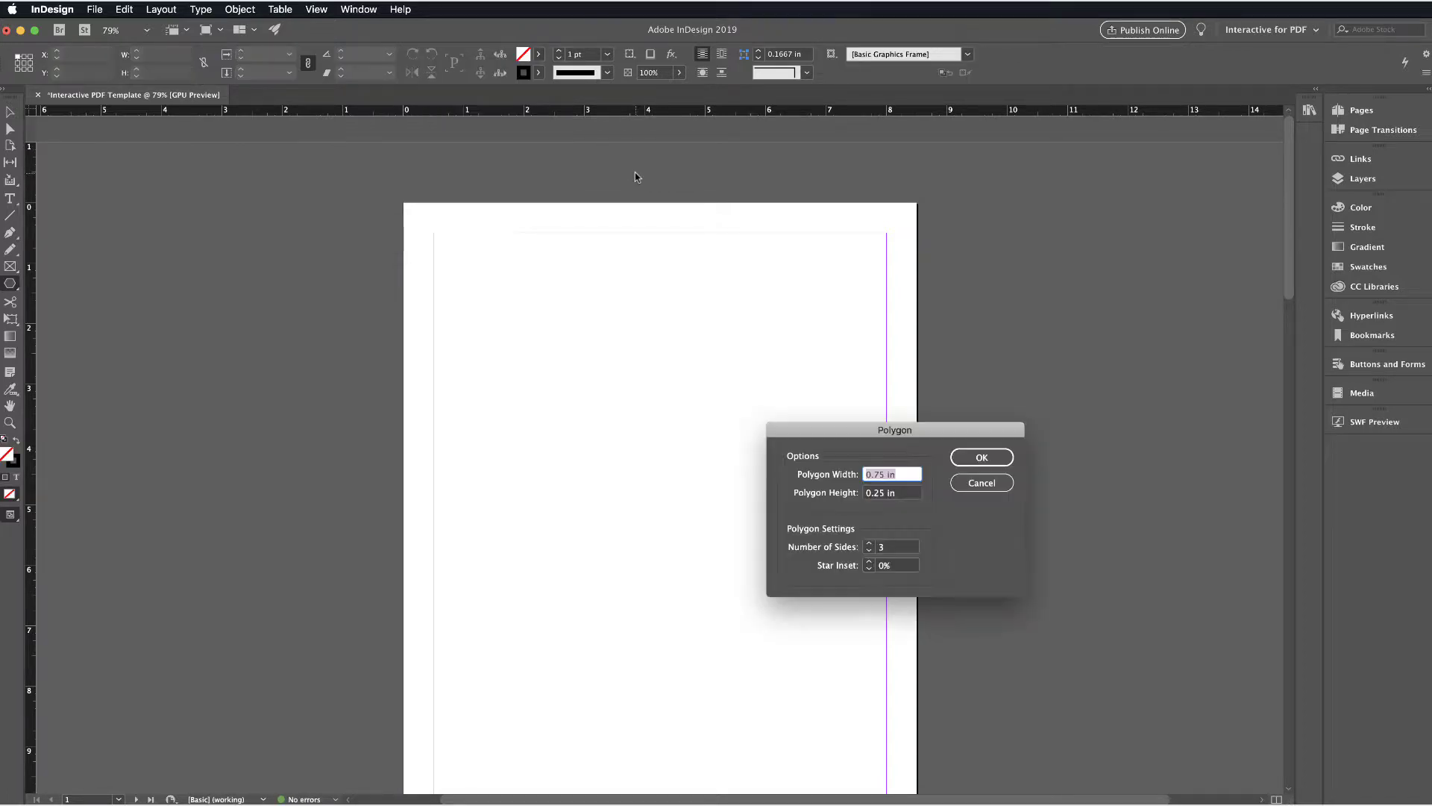
left_click(997, 486)
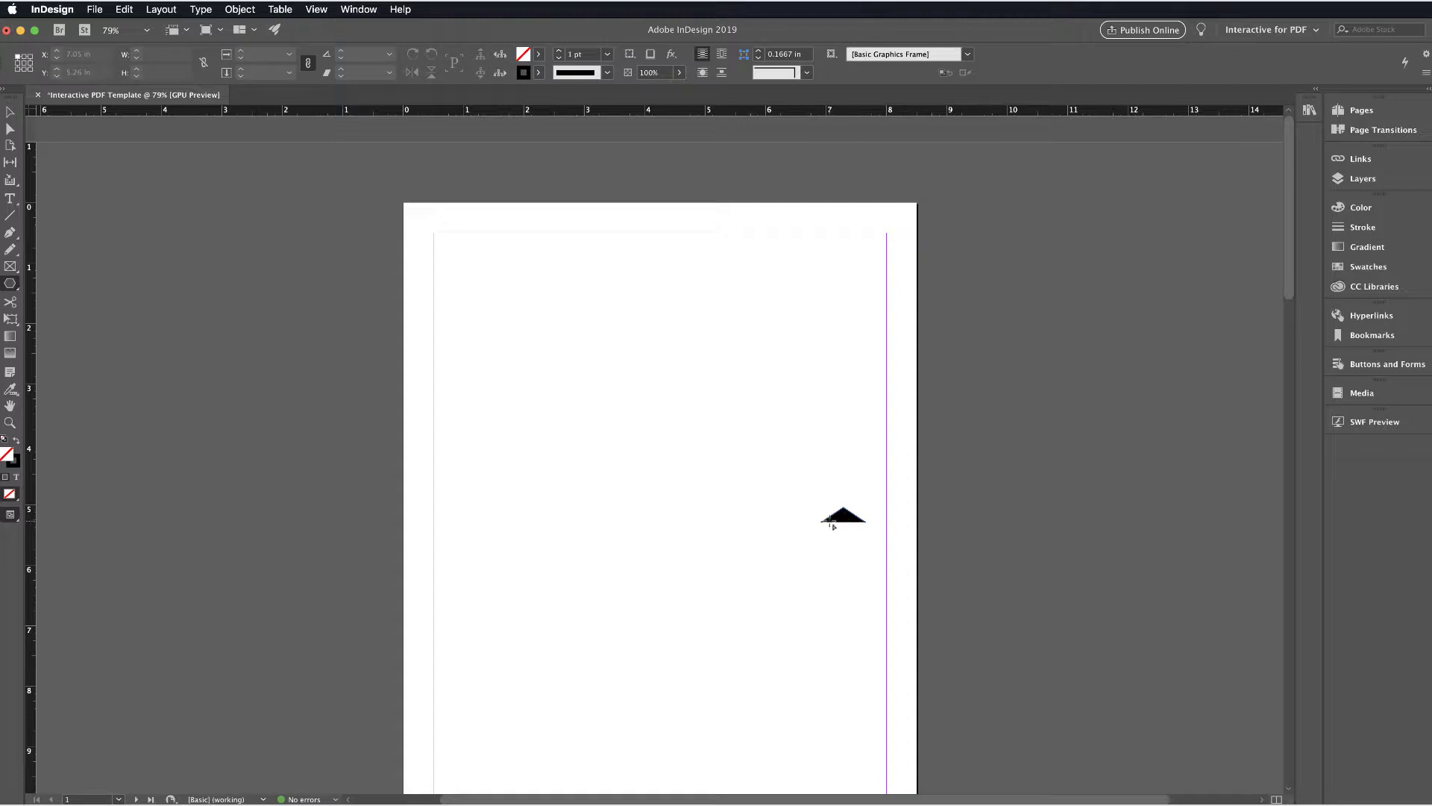
left_click(10, 112)
left_click(819, 521)
left_click_drag(816, 524, 880, 541)
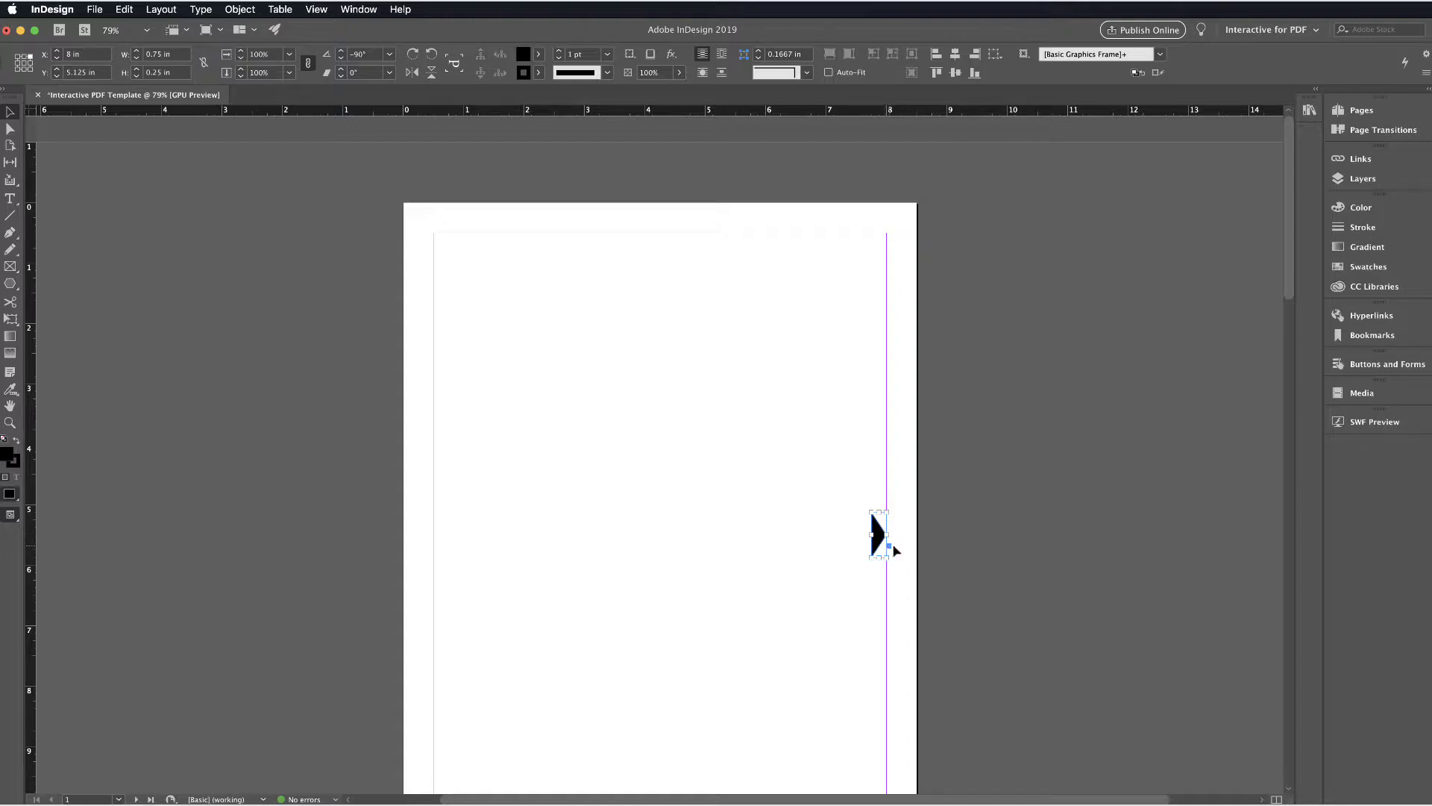
Convert the triangle into a button named 'Next' in Buttons and Forms
left_click(1360, 367)
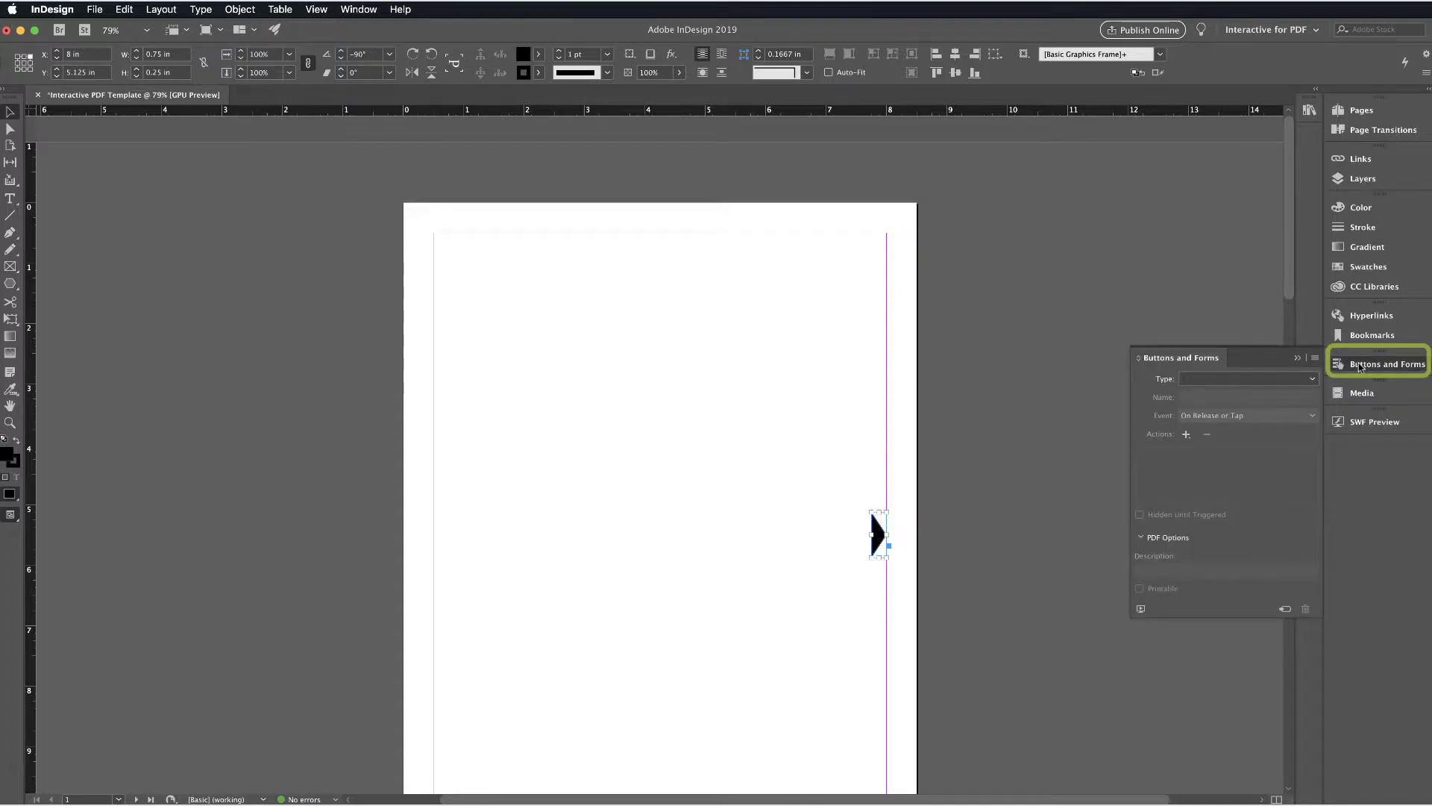
left_click(1274, 382)
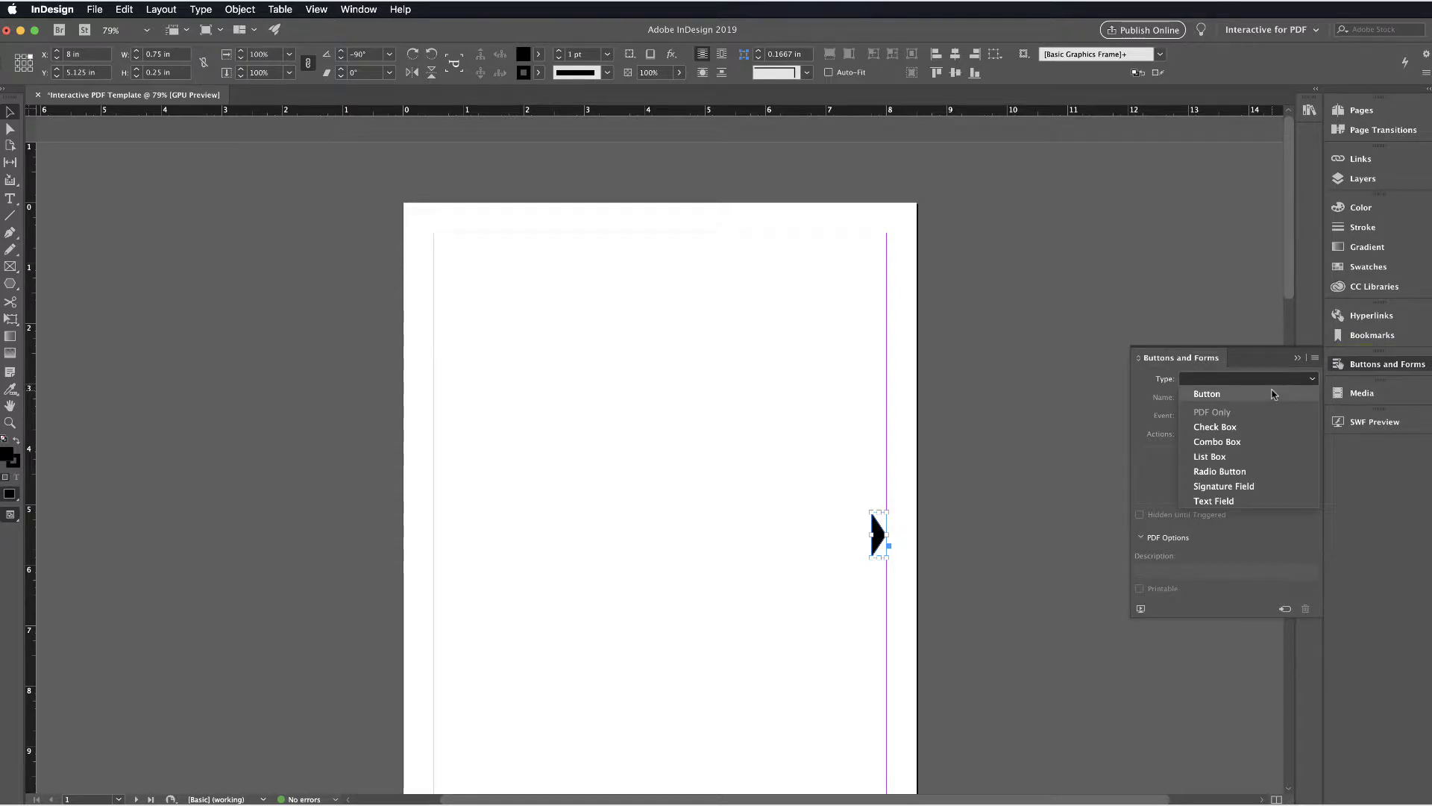
left_click(1274, 394)
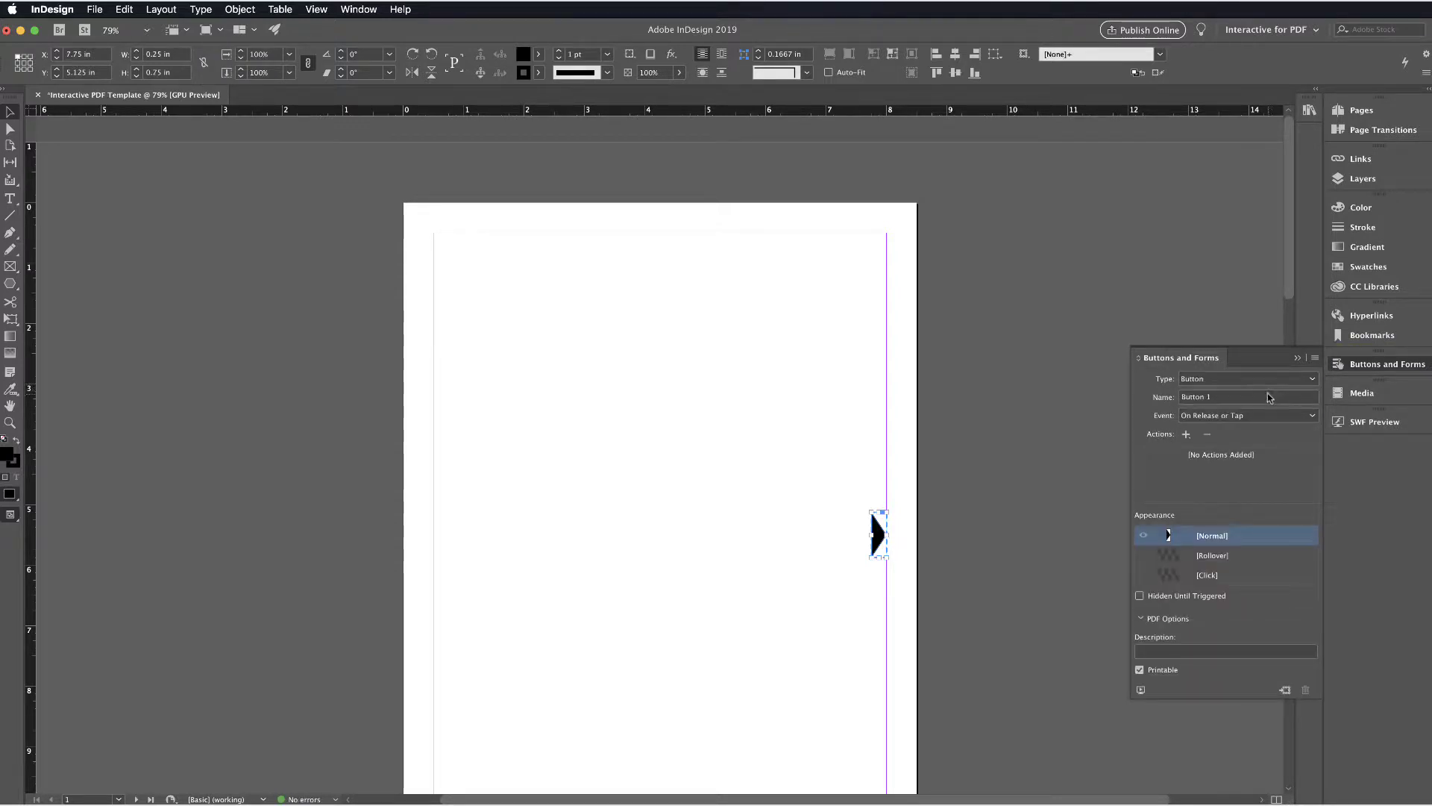
left_click(1268, 401)
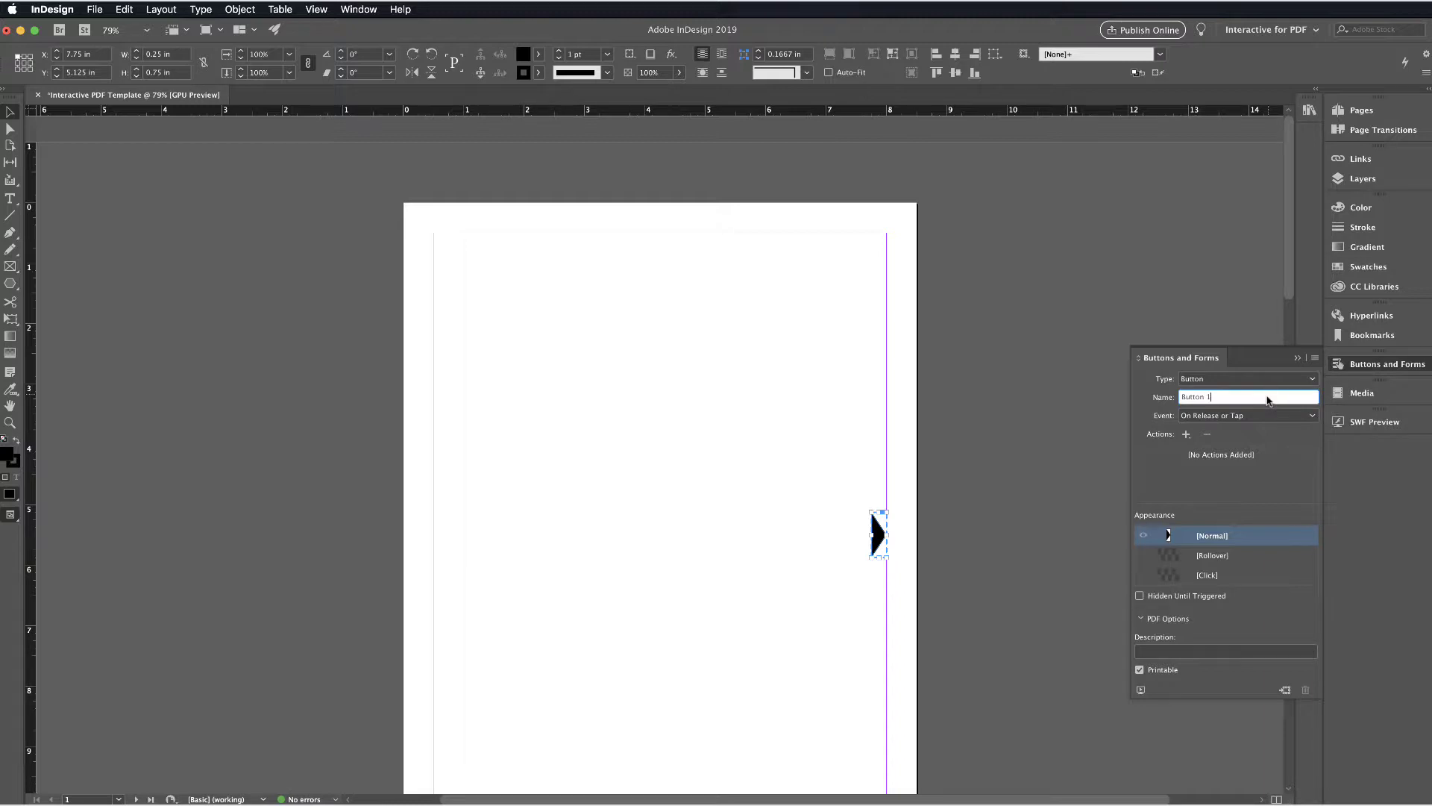
key("BackSpace")
key("BackSpace")
key("BackSpace")
key("BackSpace")
key("BackSpace")
key("BackSpace")
key("BackSpace")
type("Next")
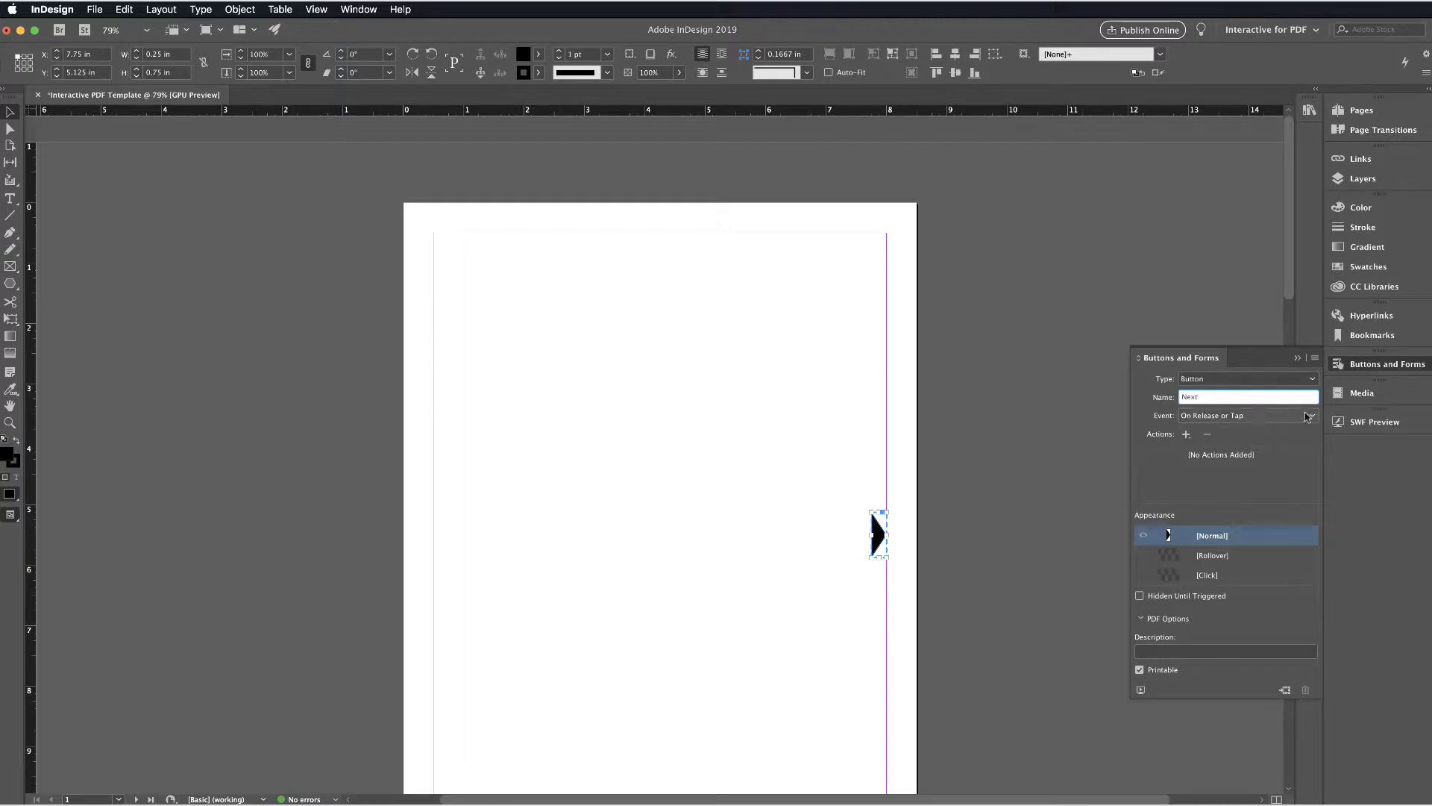
Give the button a Go To Next Page action triggered On Release or Tap
left_click(1308, 417)
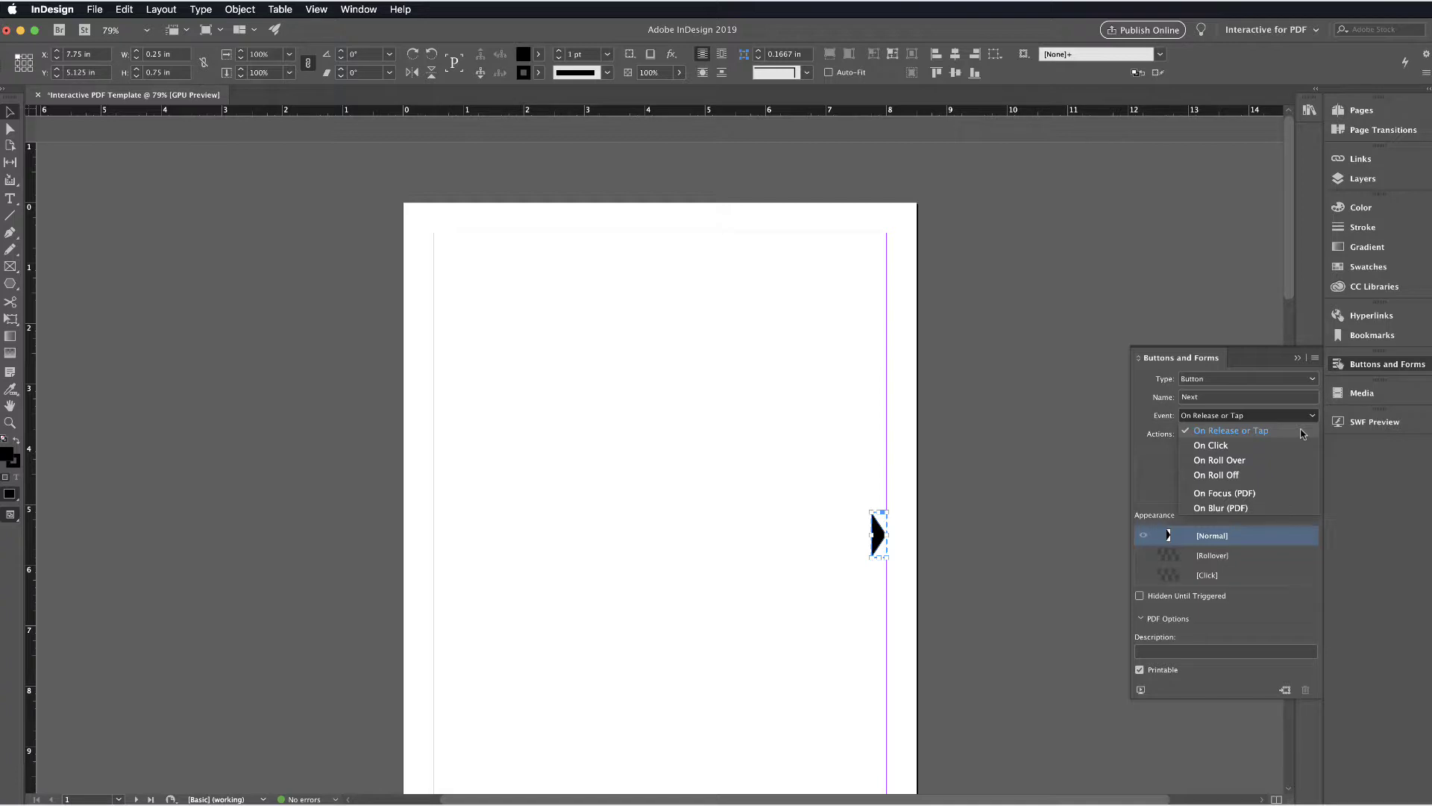
left_click(1303, 433)
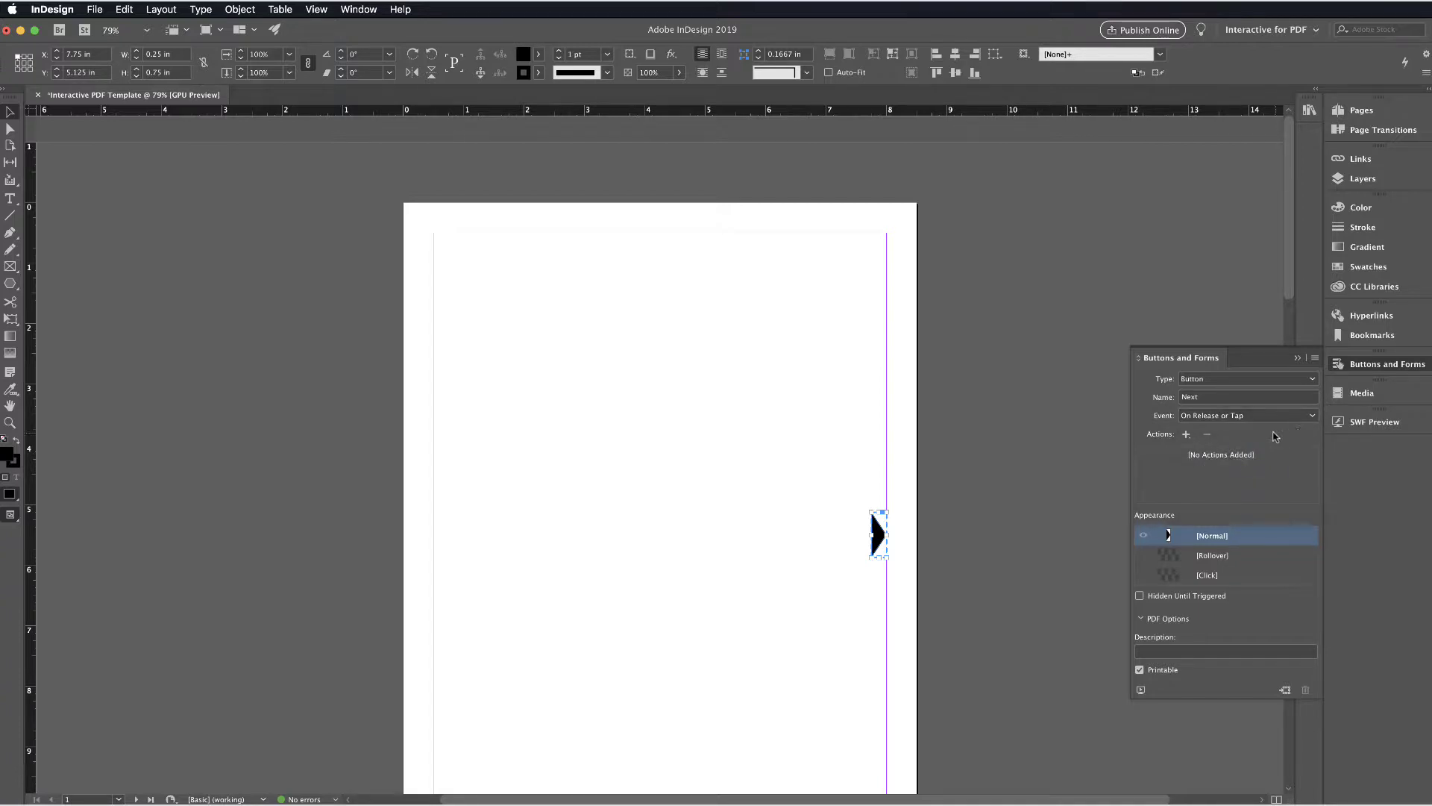
left_click(1188, 435)
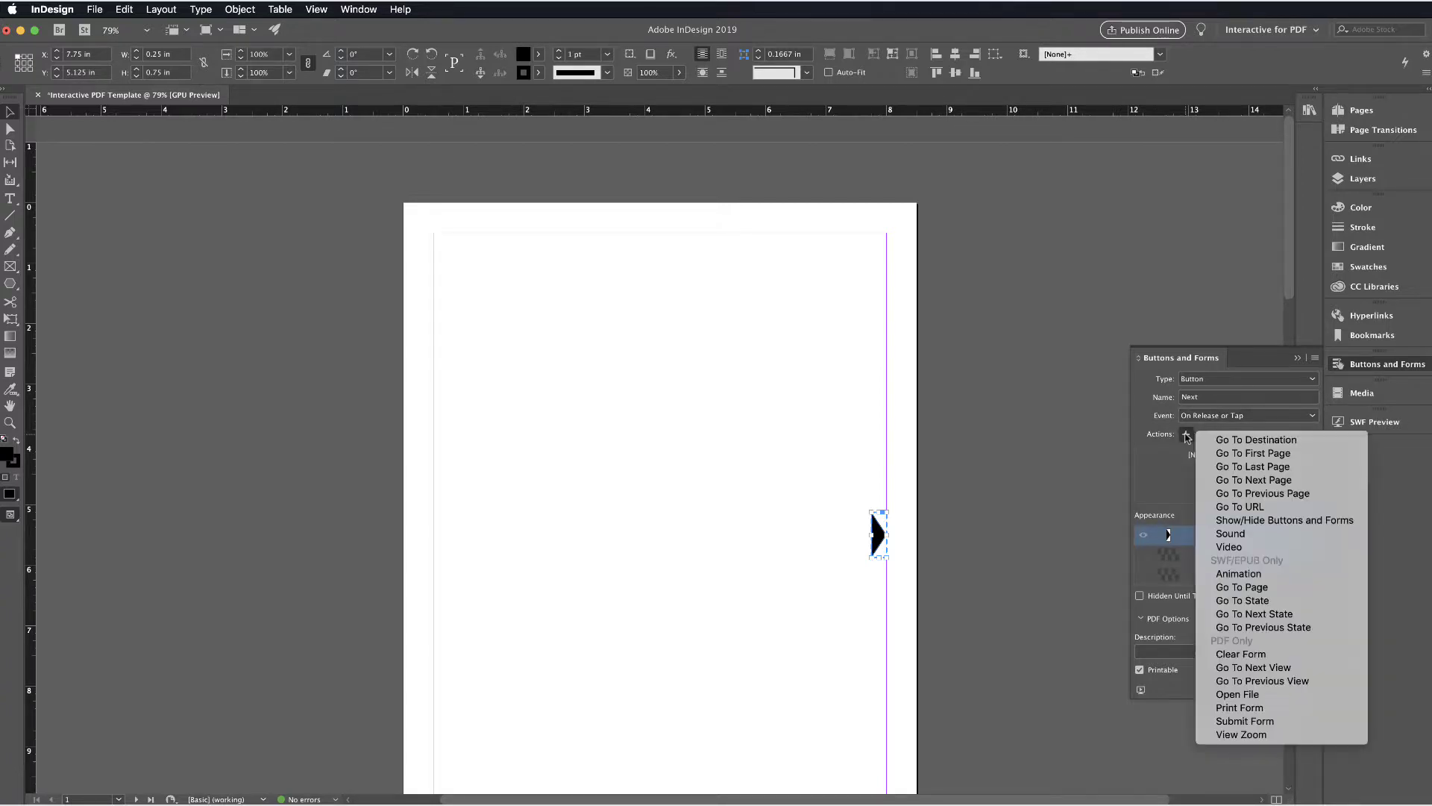
left_click(1308, 481)
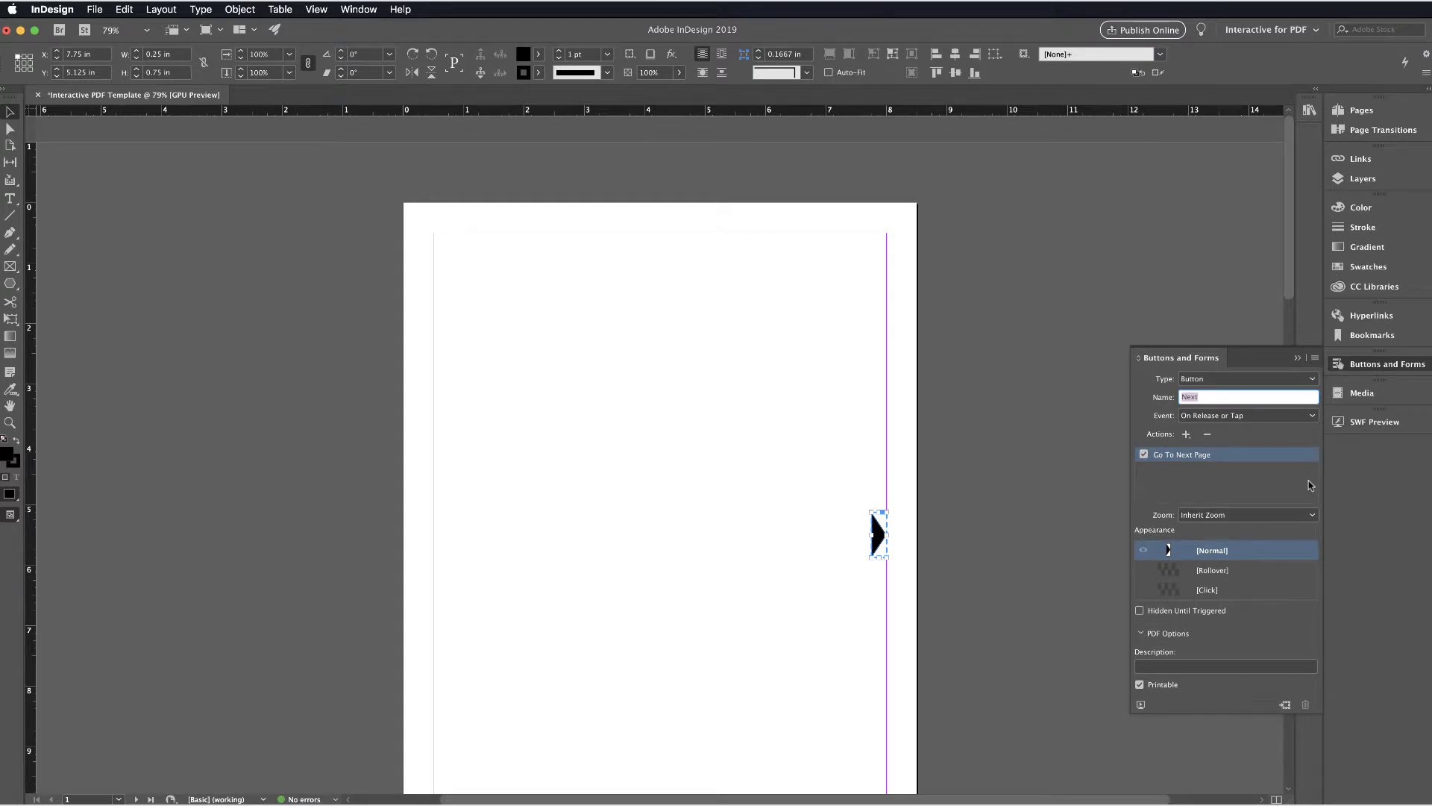
left_click(1042, 480)
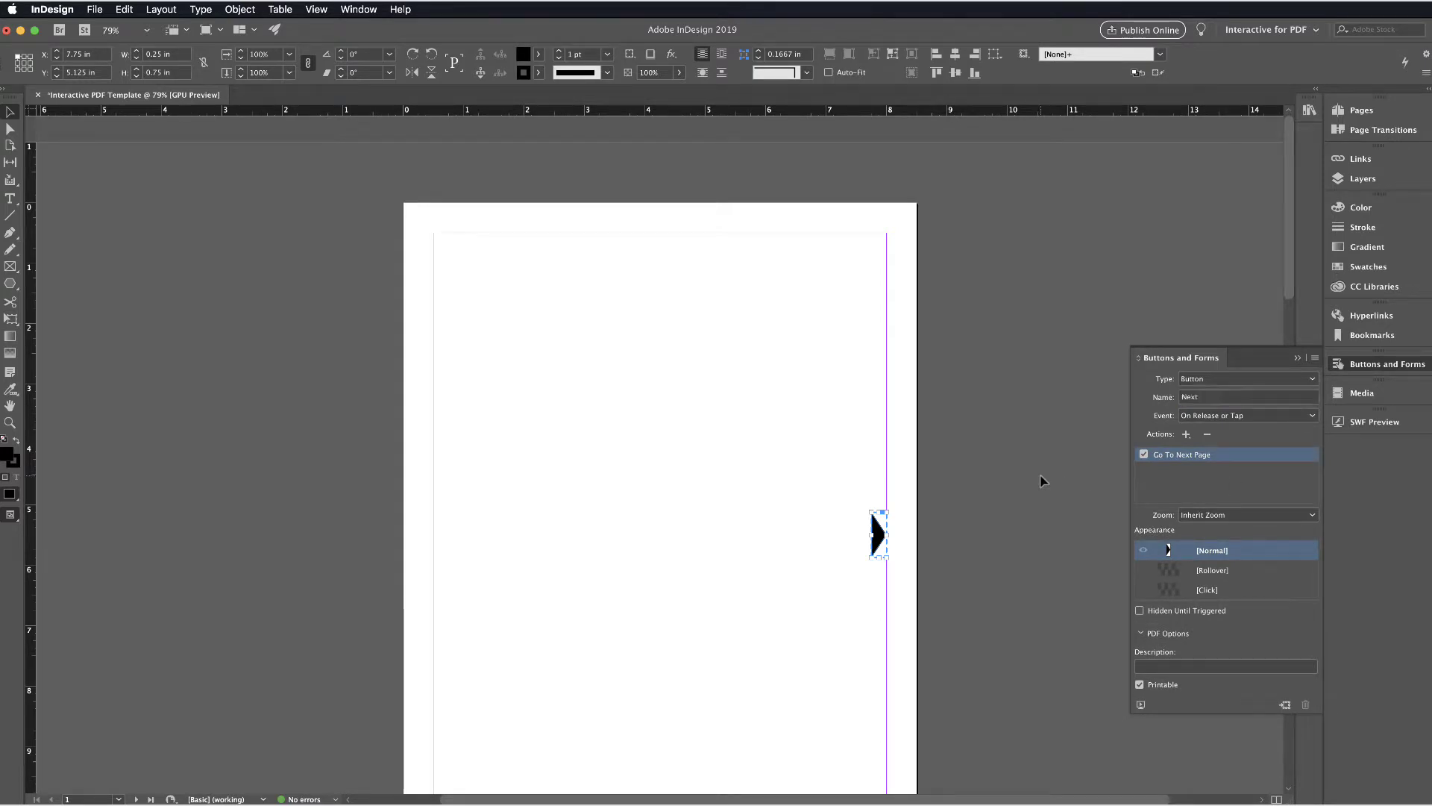
Paste a copy of the Next button at the right margin of page 2
left_click(878, 534)
scroll(874, 536, "down", 10)
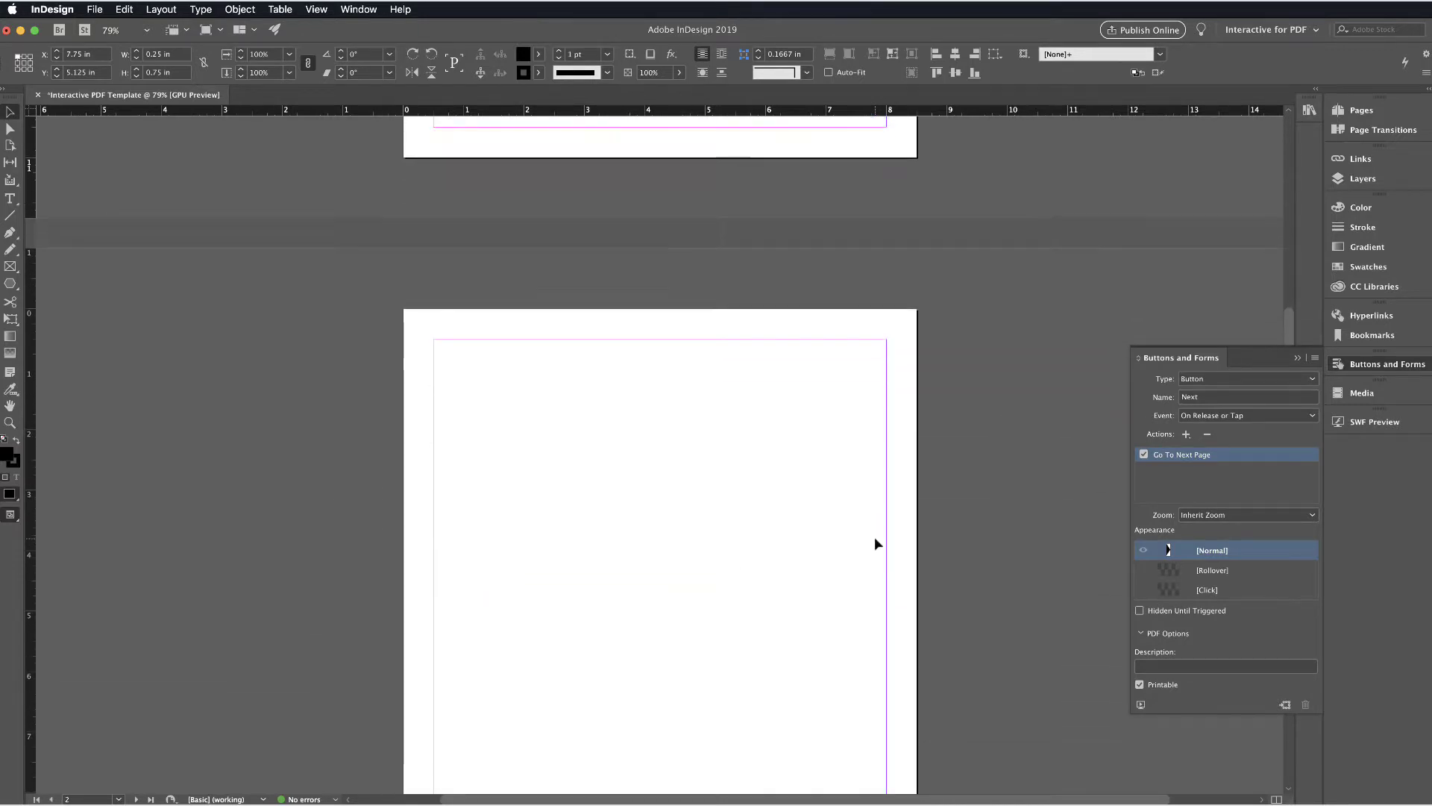
scroll(874, 535, "down", 3)
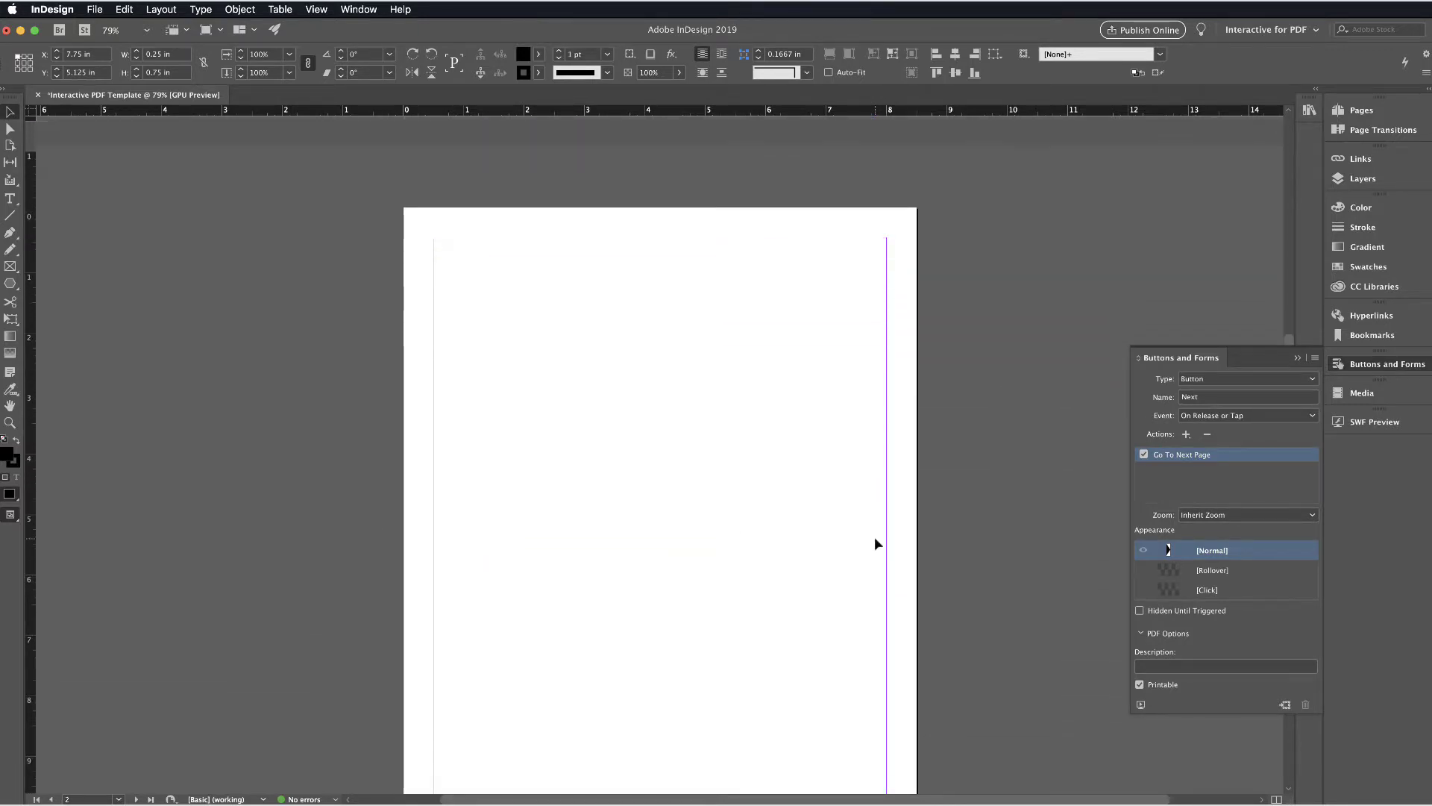
left_click(874, 536)
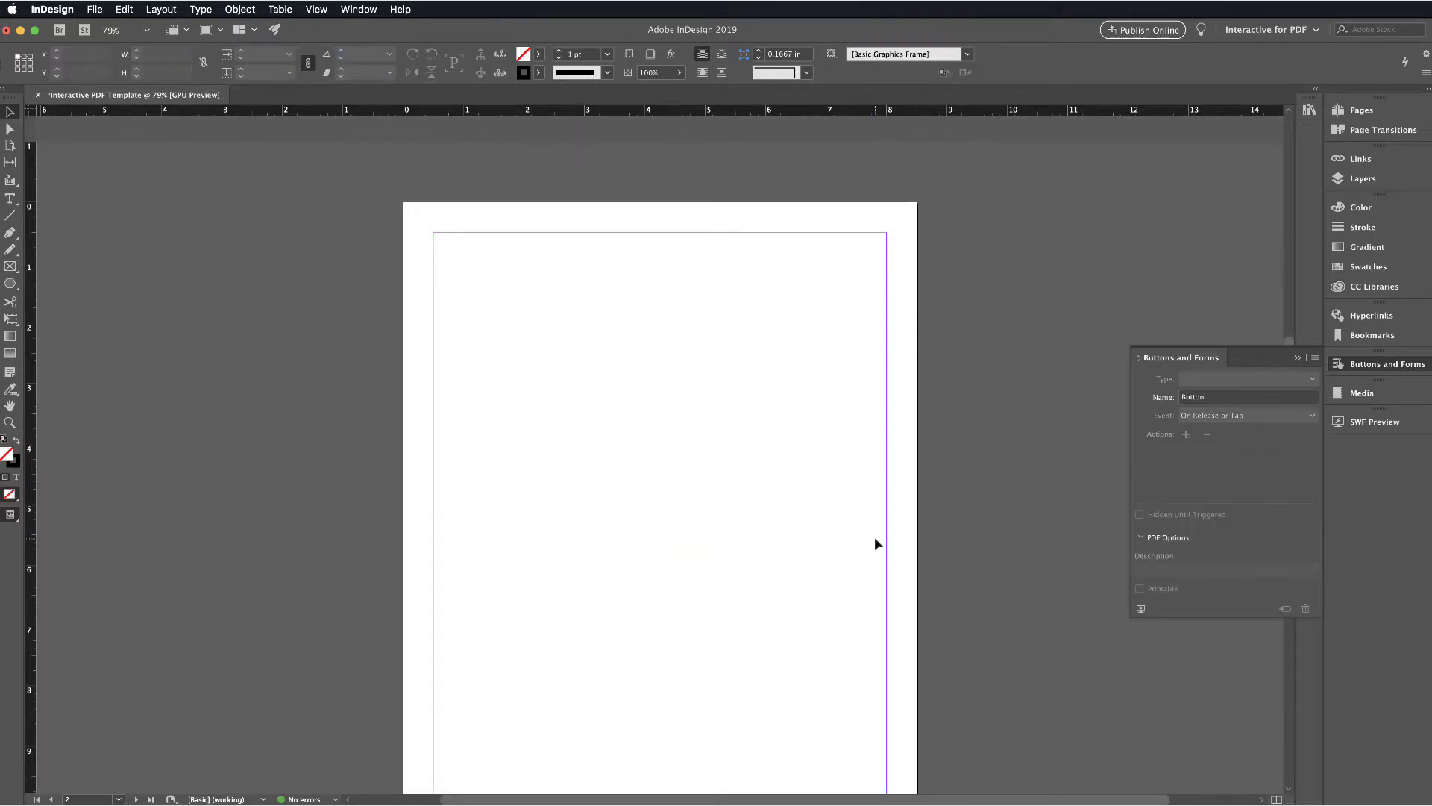
key("super+v")
left_click_drag(660, 470, 878, 534)
Paste another Next button copy at the right margin of page 3
scroll(822, 576, "down", 10)
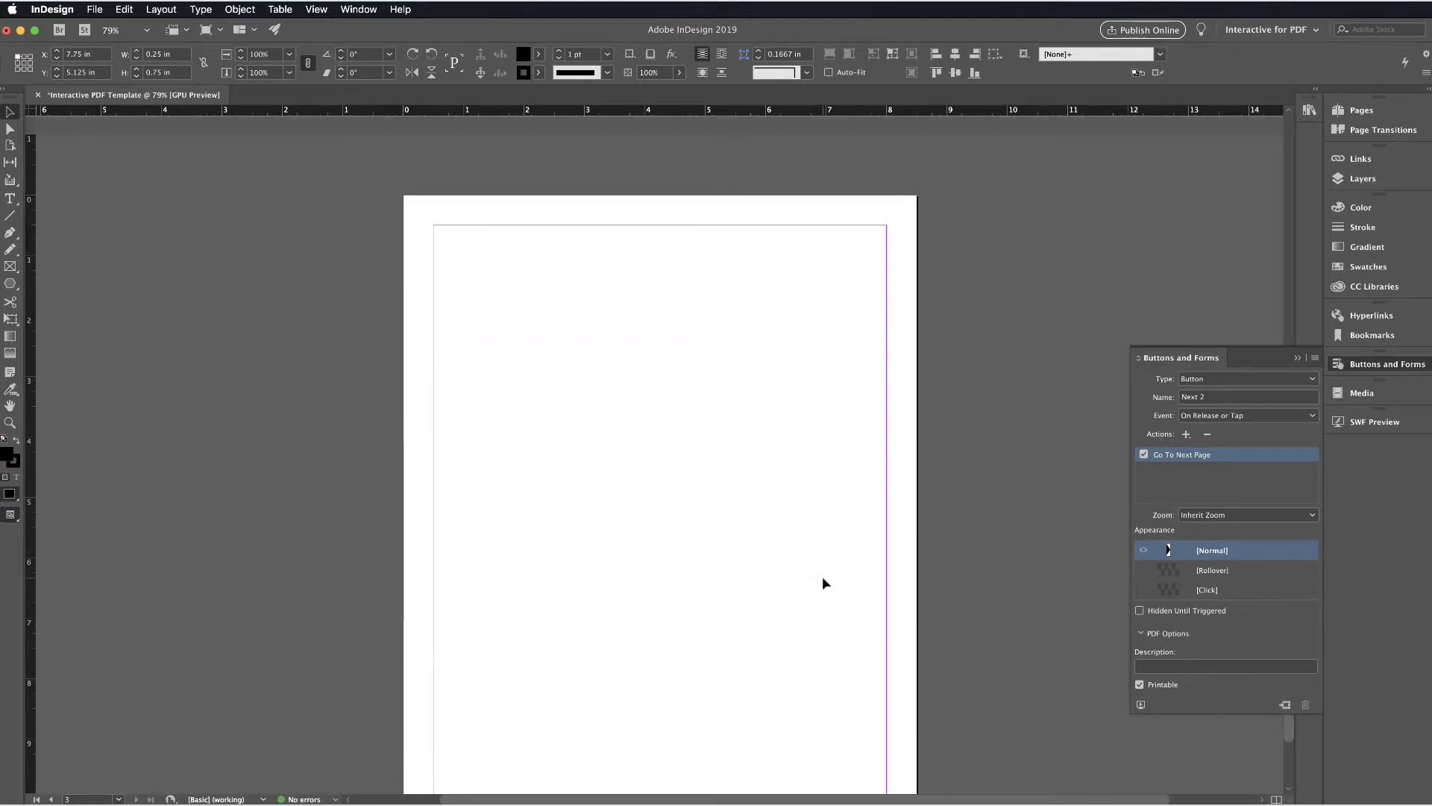
key("cmd+v")
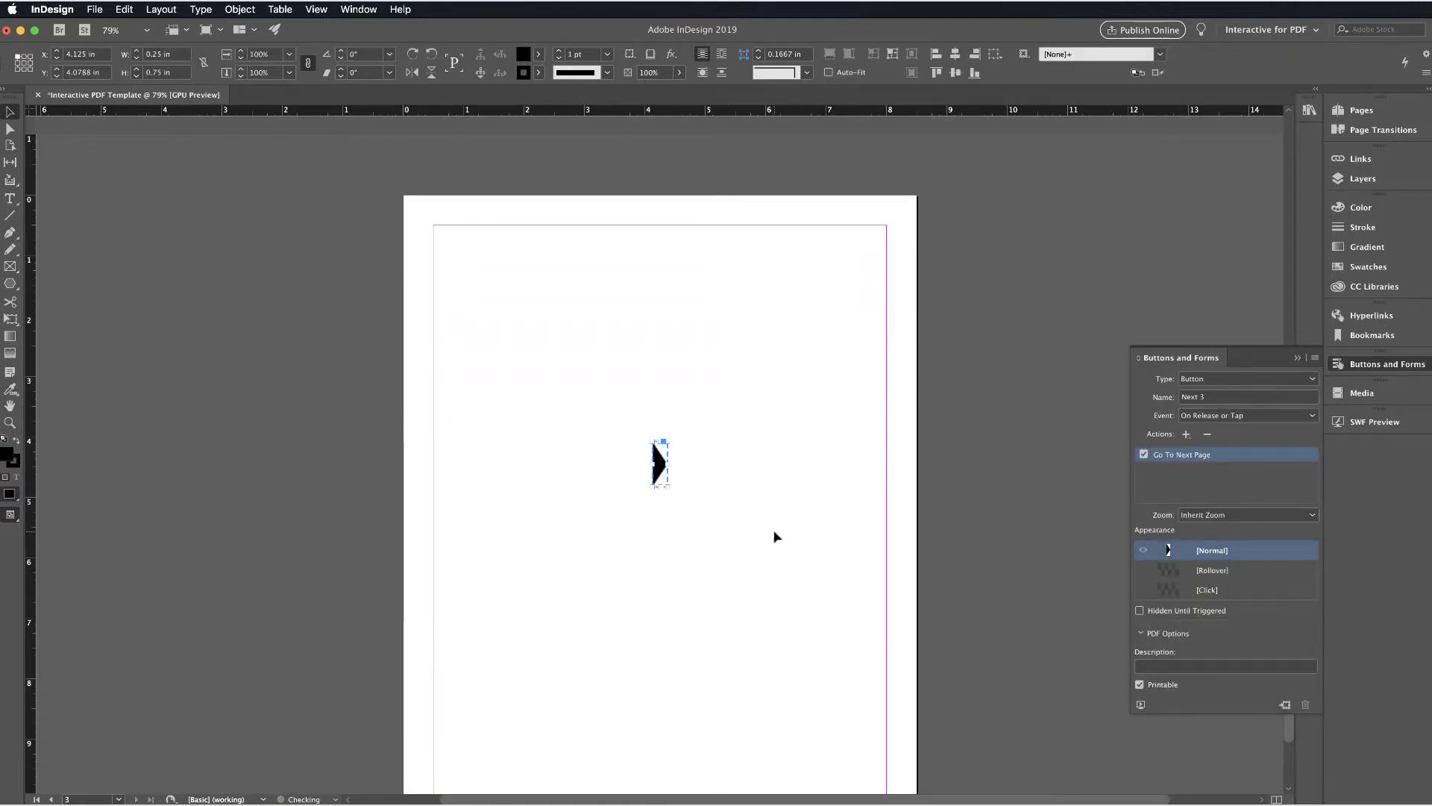
left_click_drag(649, 464, 882, 531)
left_click(735, 555)
scroll(736, 555, "up", 2)
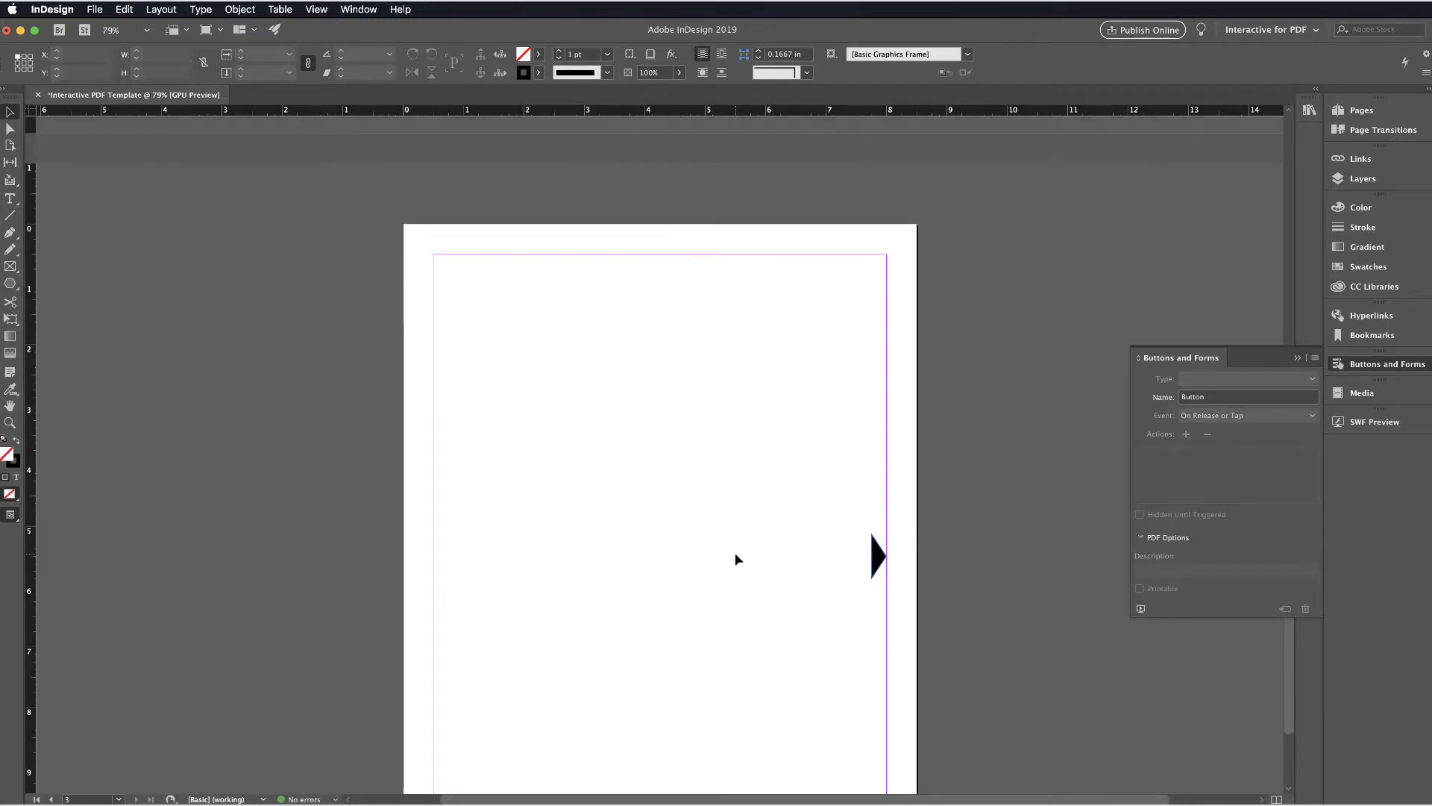
scroll(736, 558, "up", 10)
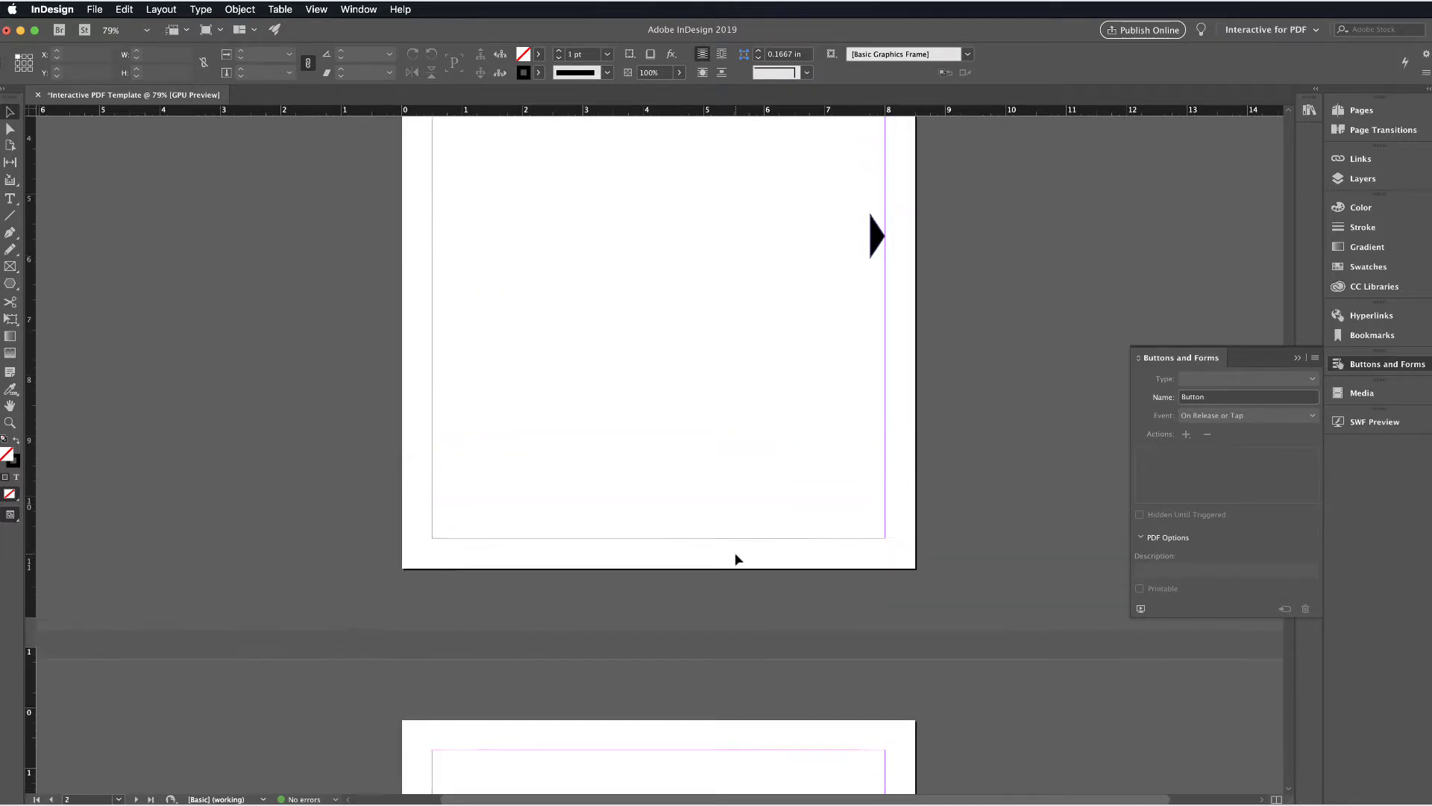
scroll(737, 559, "up", 8)
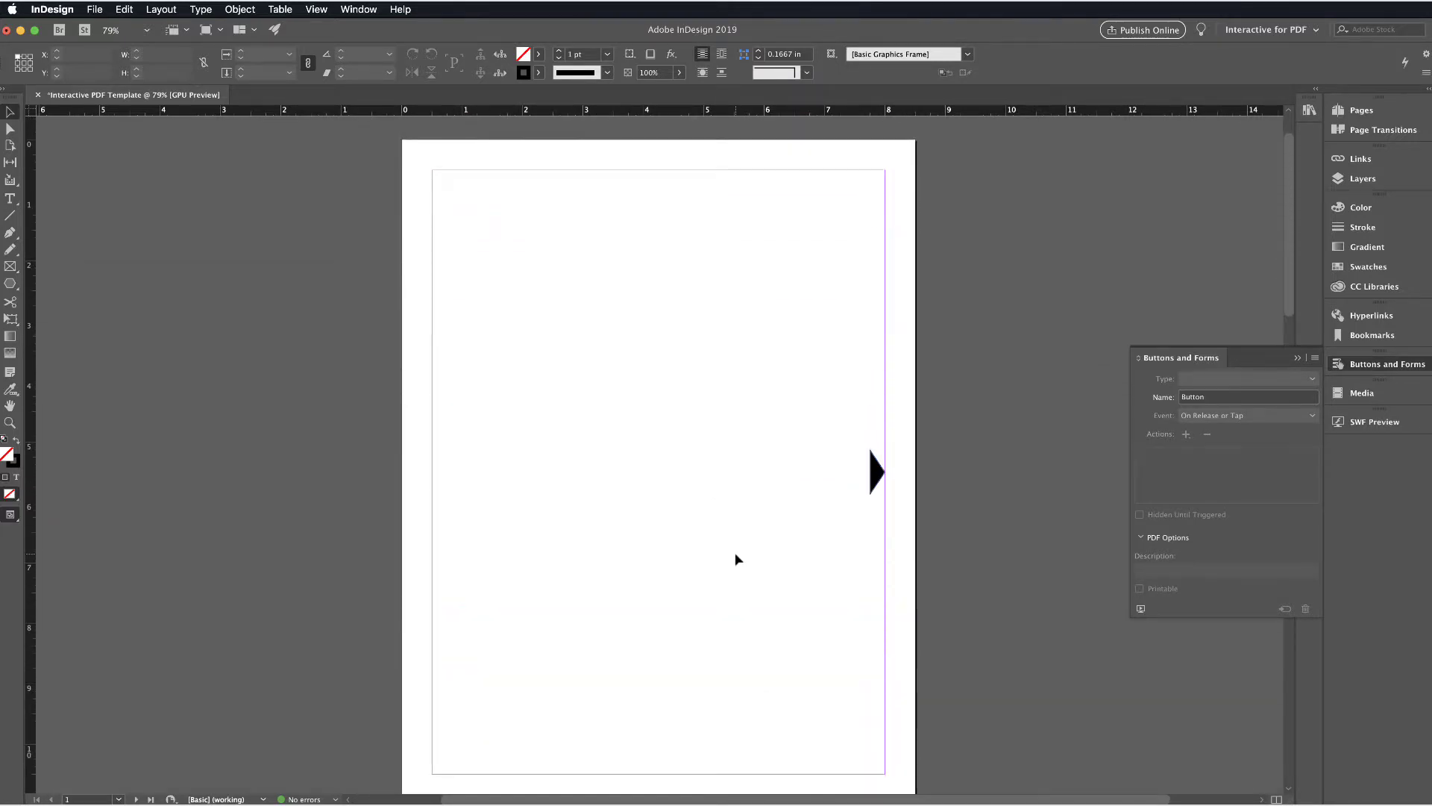
scroll(735, 559, "down", 5)
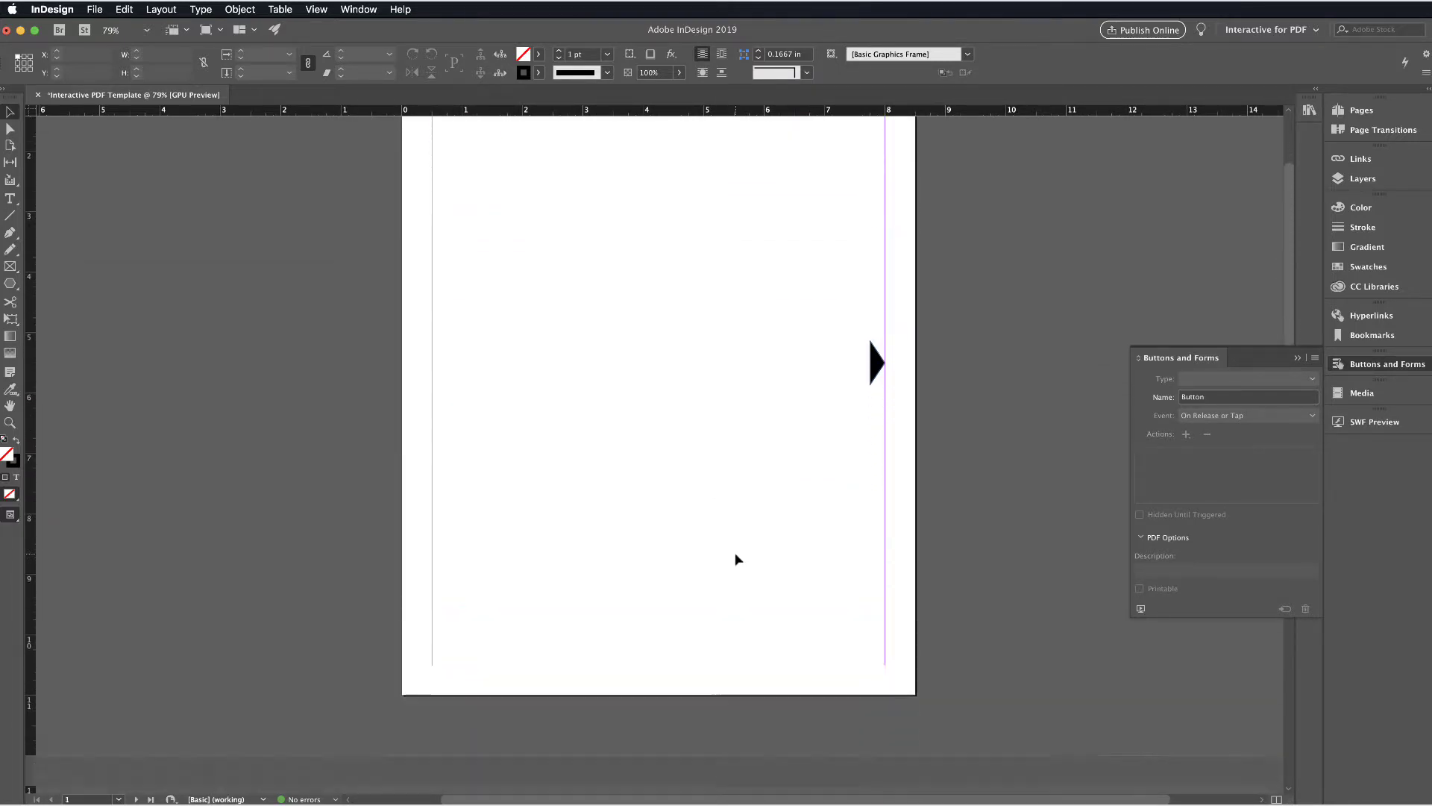
scroll(736, 559, "down", 5)
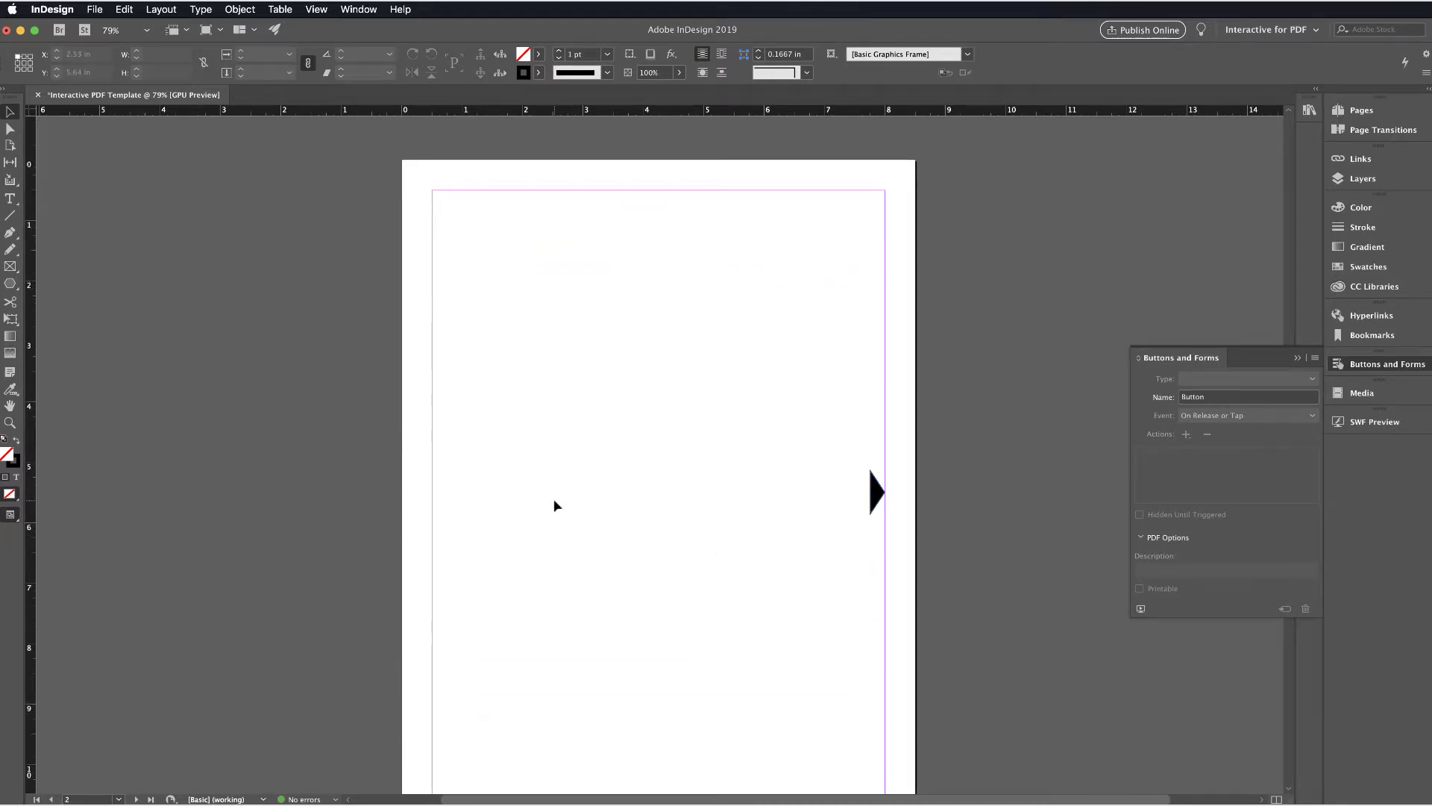
Paste an arrow copy on page 2, rotate it 180°, and place it at the left margin
key("cmd+v")
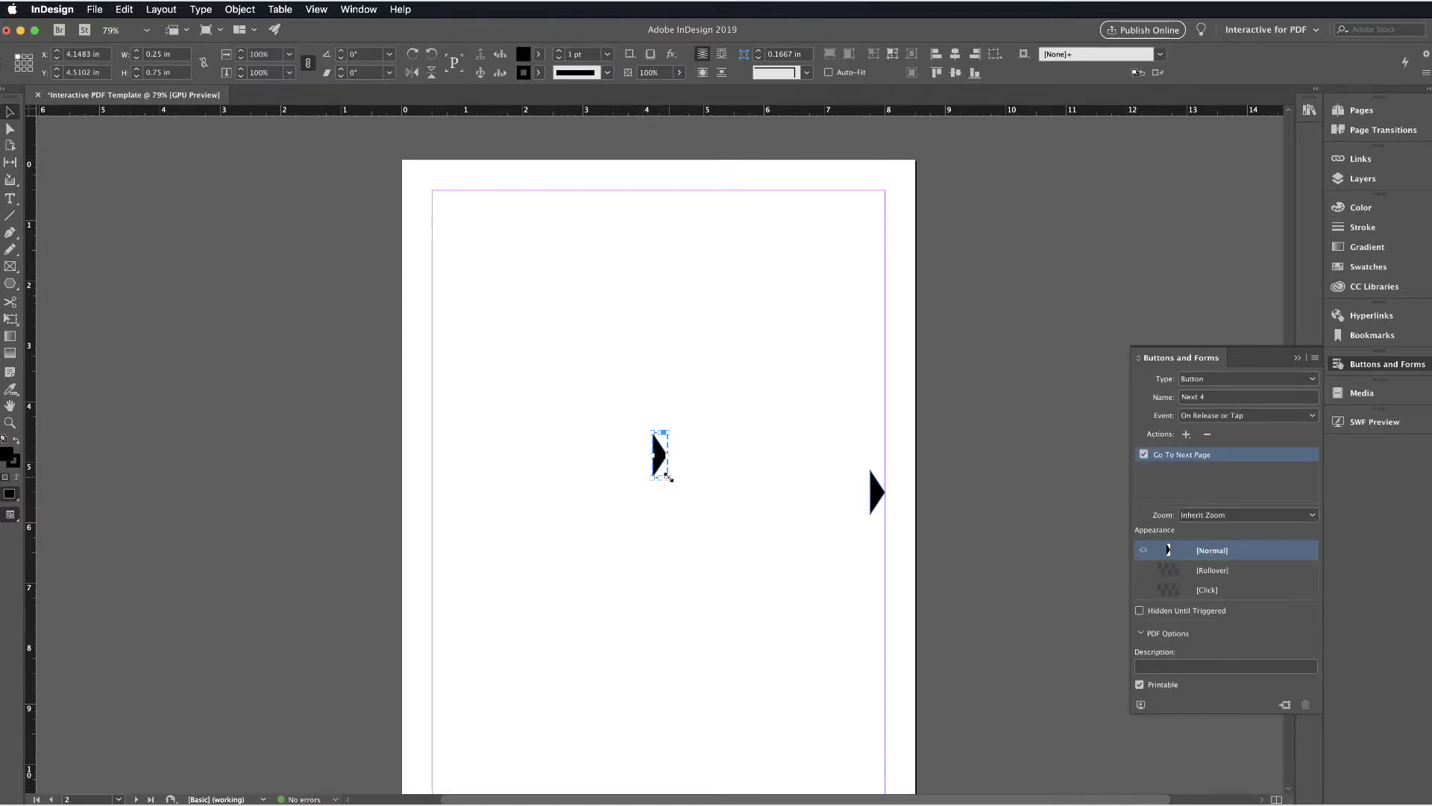
left_click_drag(671, 478, 630, 371)
left_click_drag(659, 455, 440, 495)
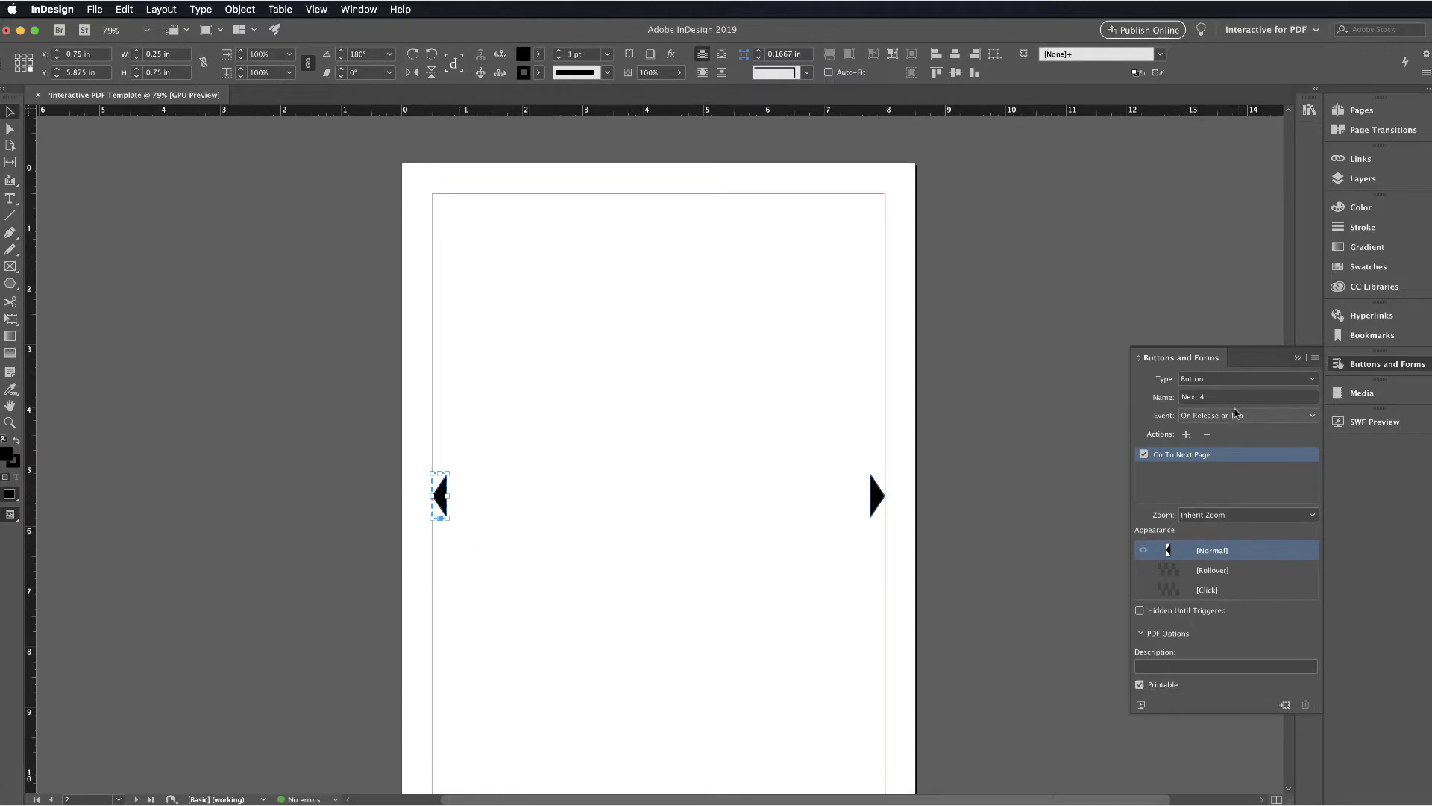
Rename the left arrow 'Previous' and replace Go To Next Page with Go To Previous Page
left_click(1235, 396)
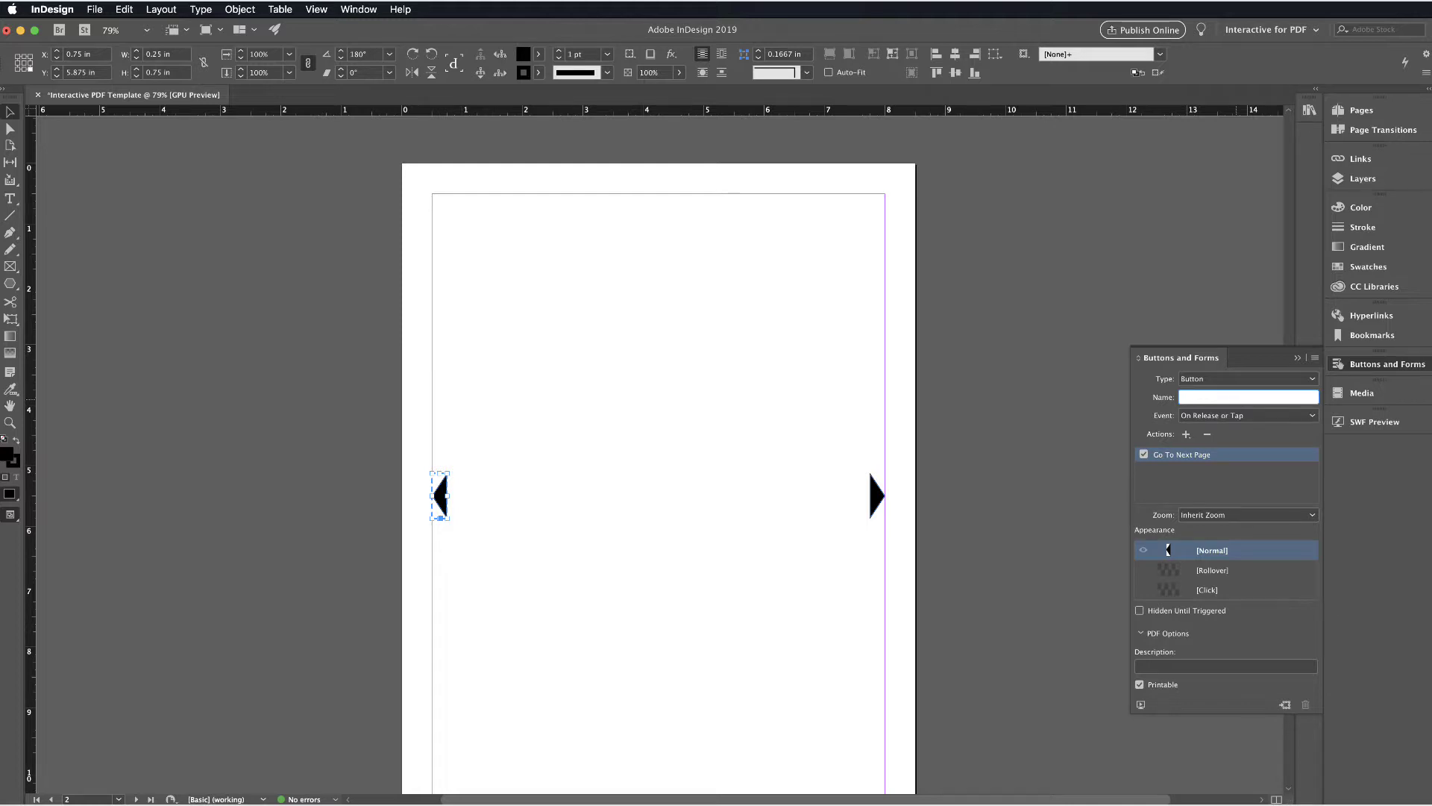
type("Previous")
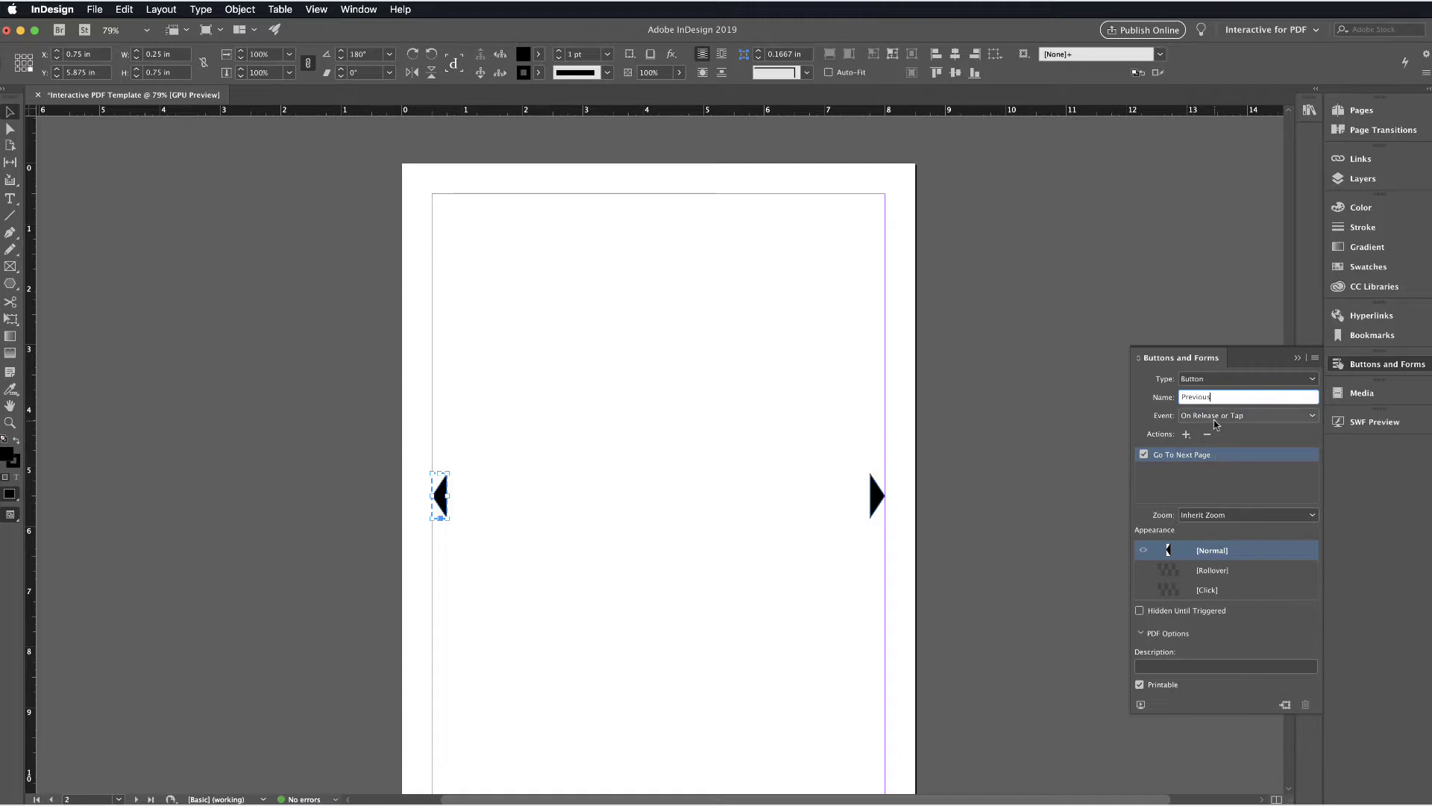
left_click(1209, 434)
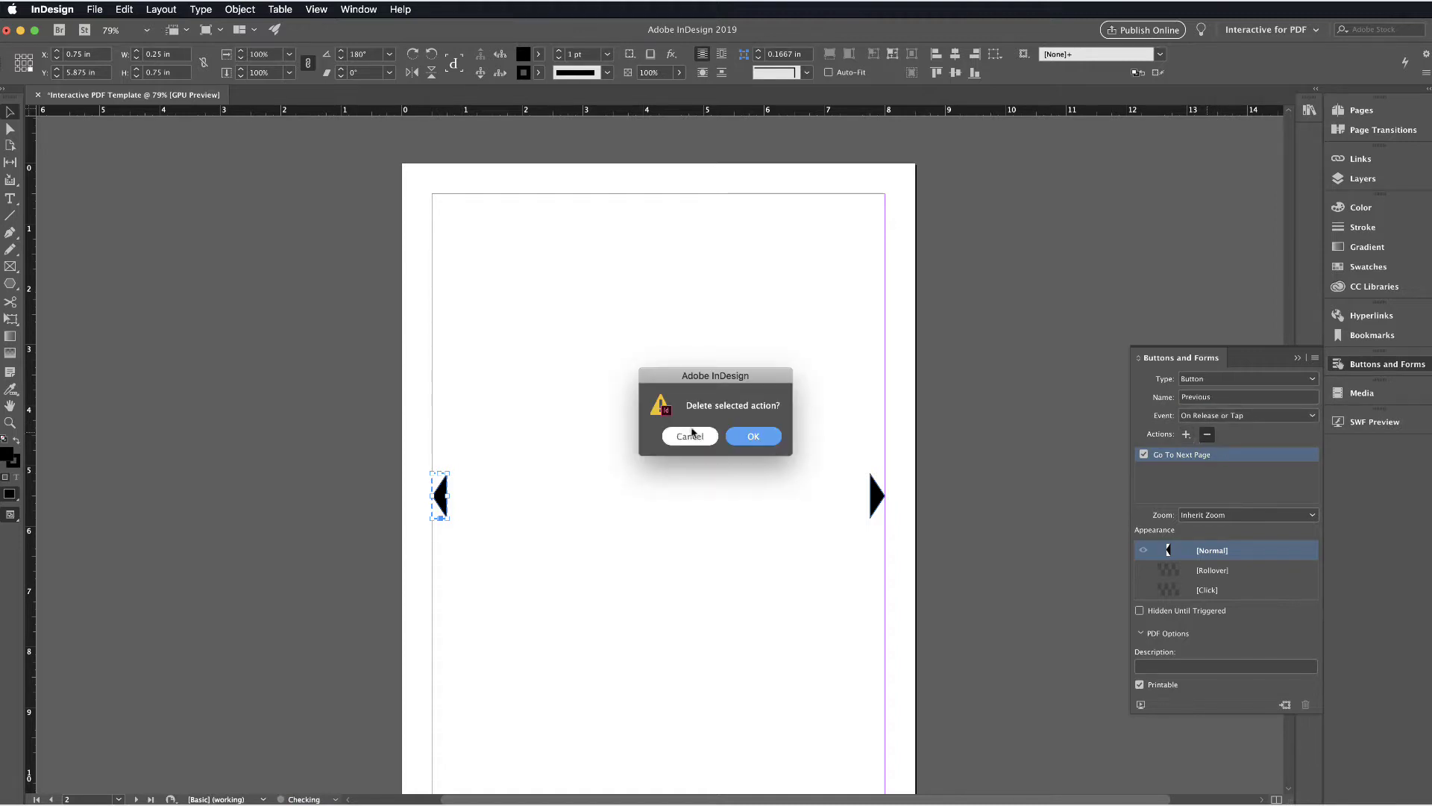
left_click(753, 439)
left_click(1186, 434)
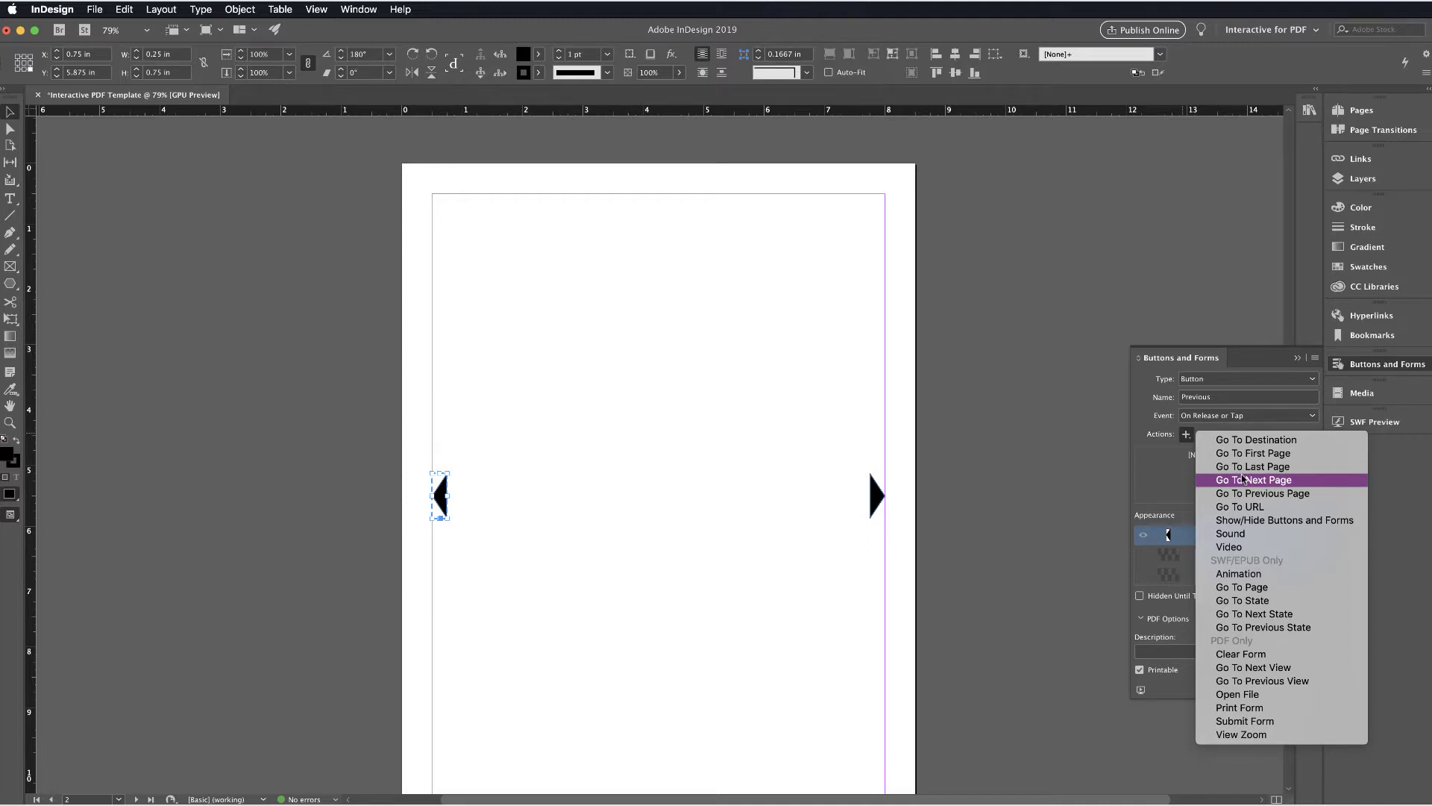
left_click(1247, 493)
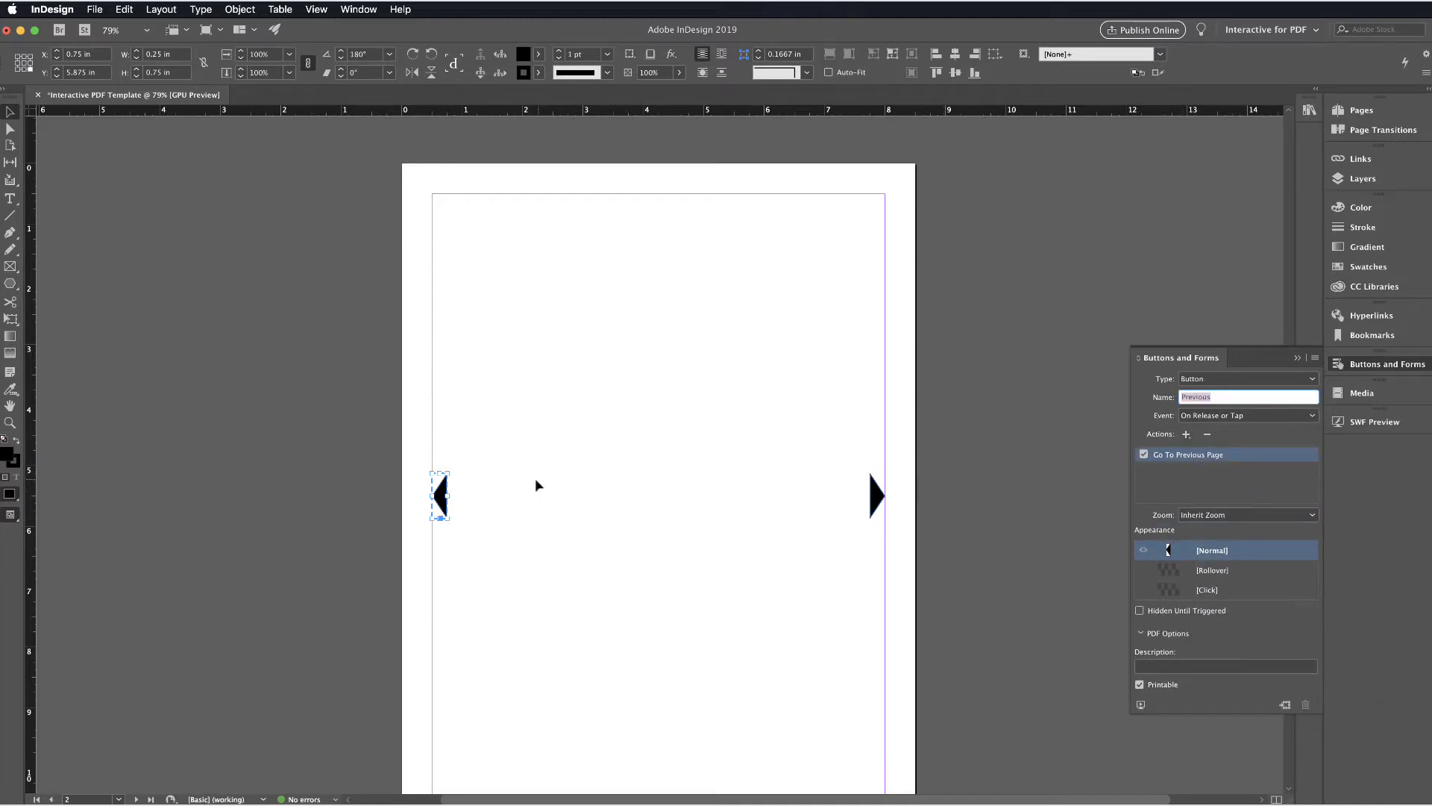
left_click(490, 503)
left_click(439, 502)
left_click(440, 502)
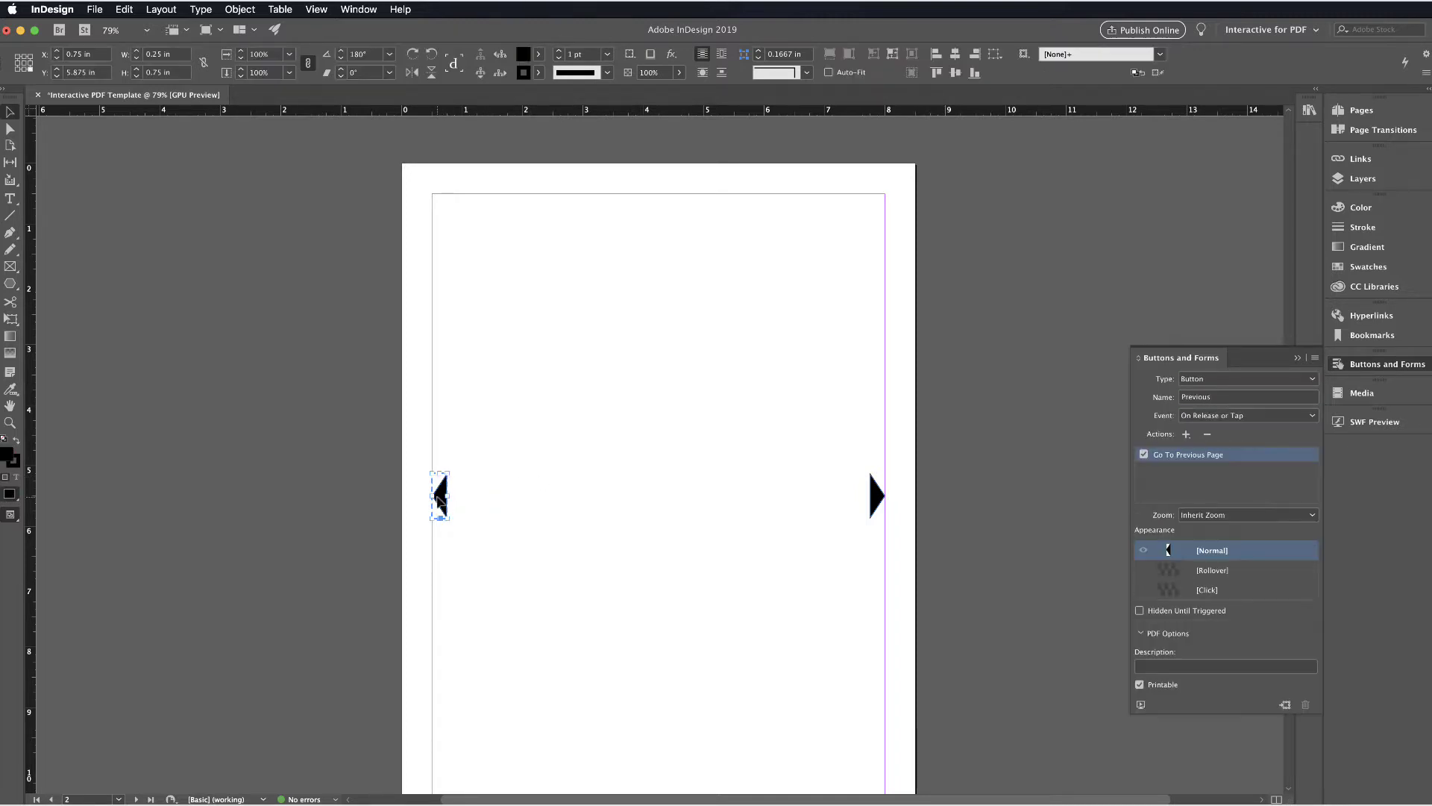
scroll(438, 500, "down", 10)
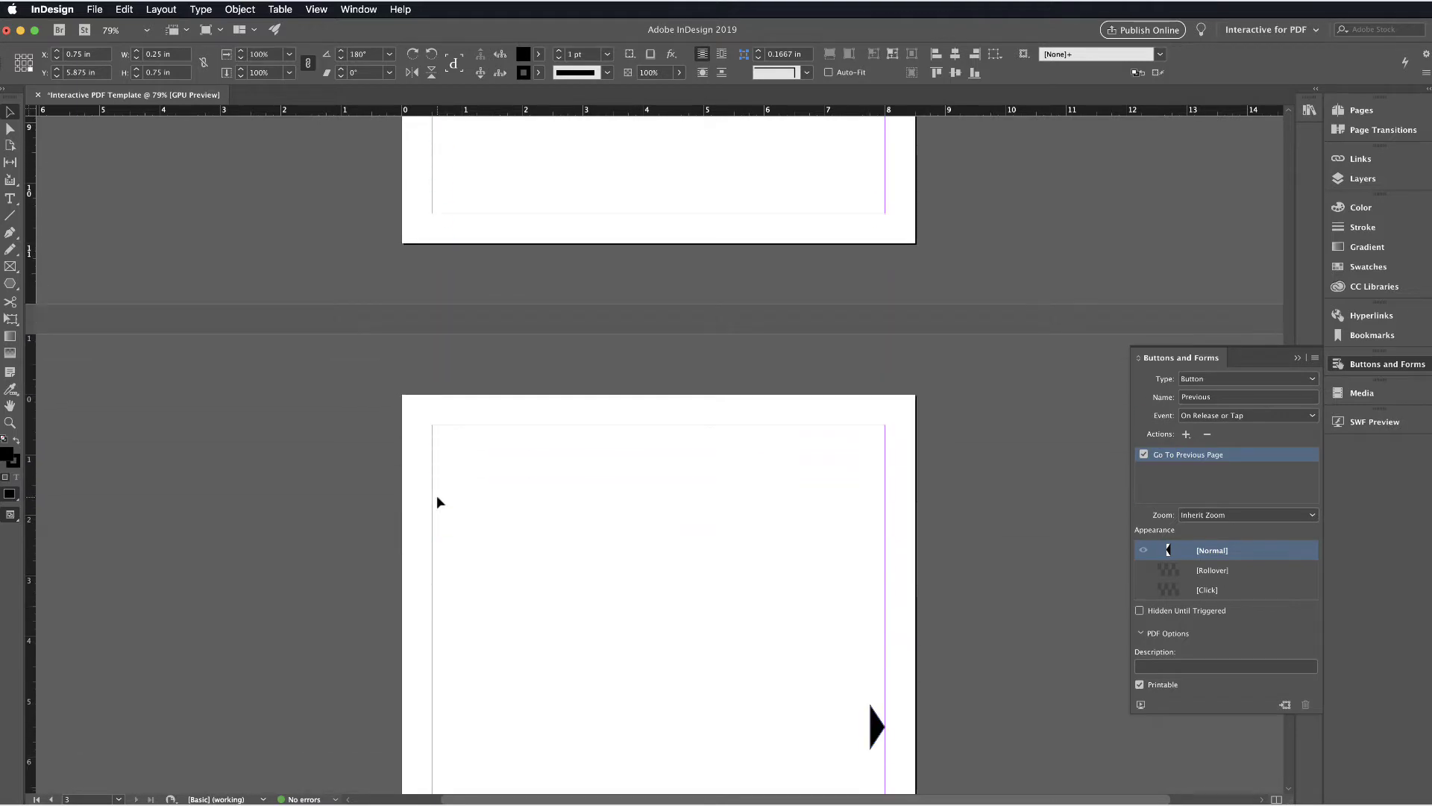
key("ctrl+v")
left_click_drag(660, 462, 445, 471)
left_click(557, 534)
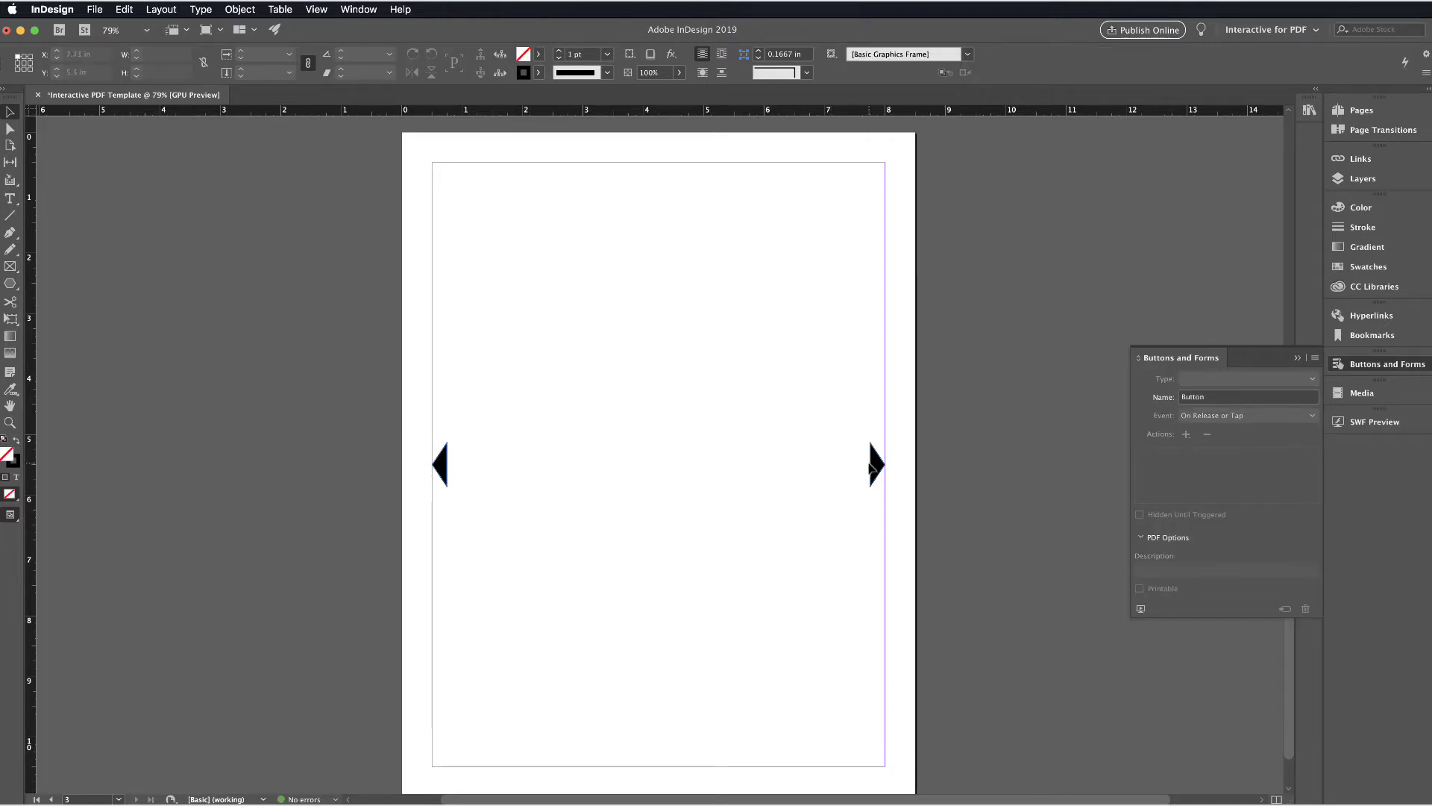
left_click(870, 464)
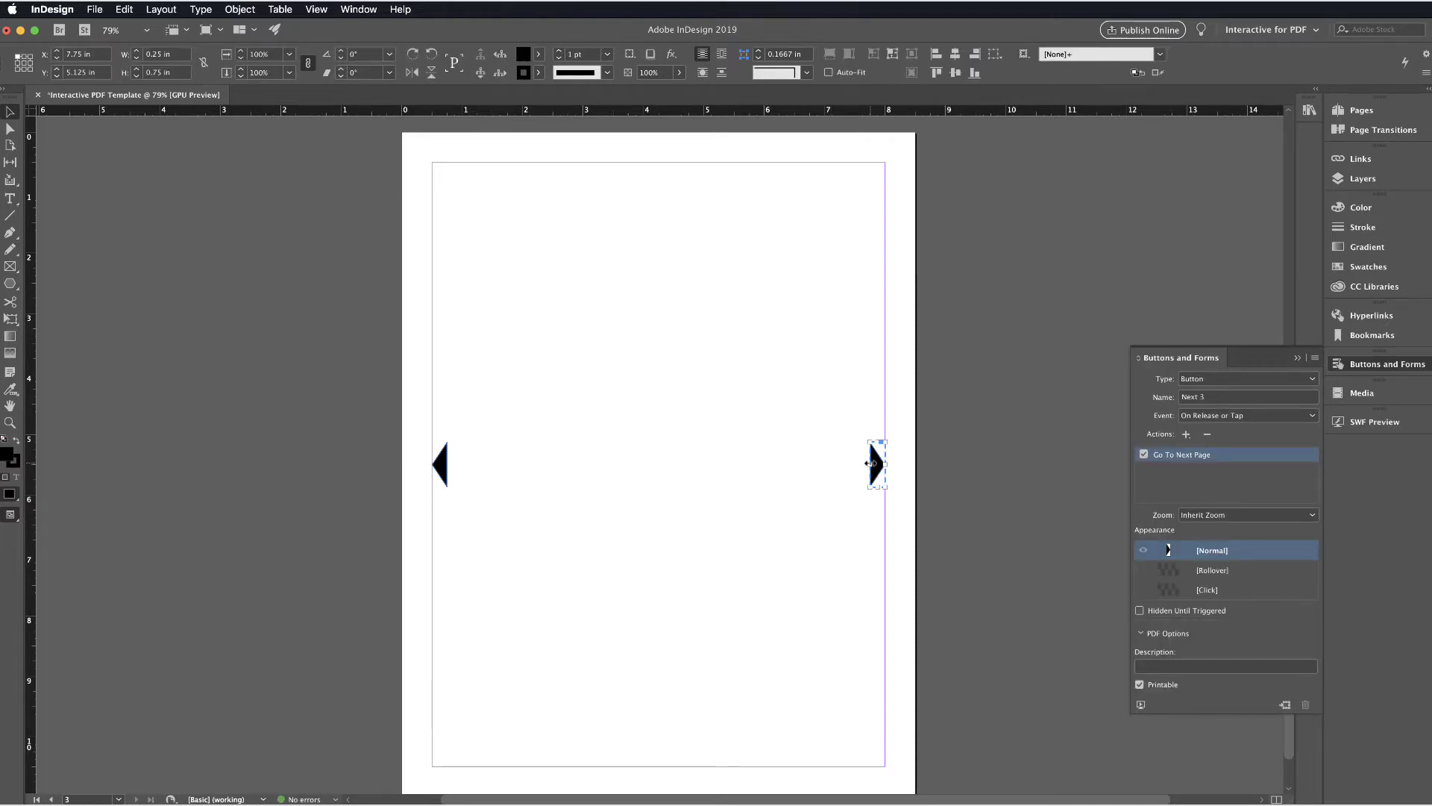
scroll(871, 463, "up", 2)
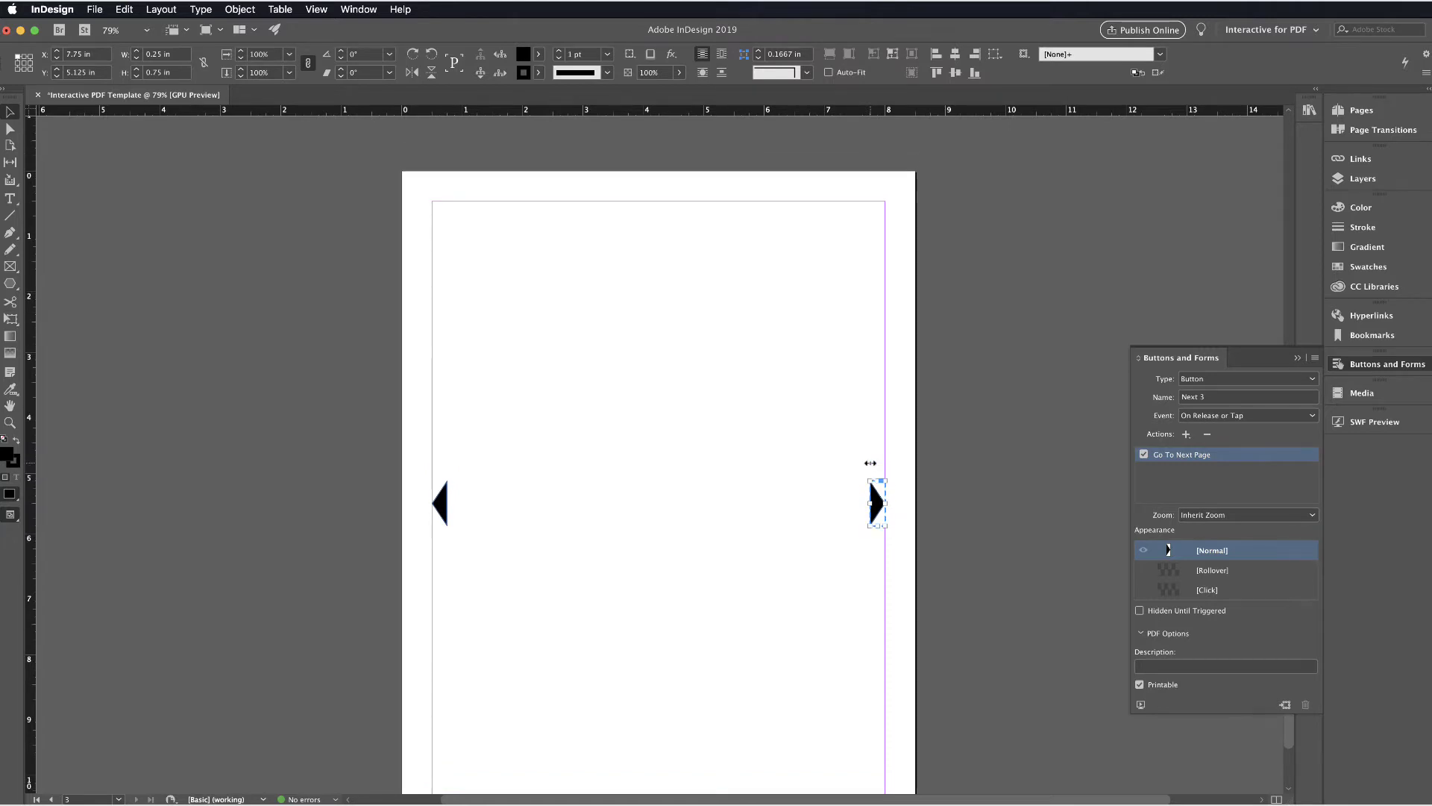
scroll(871, 463, "up", 10)
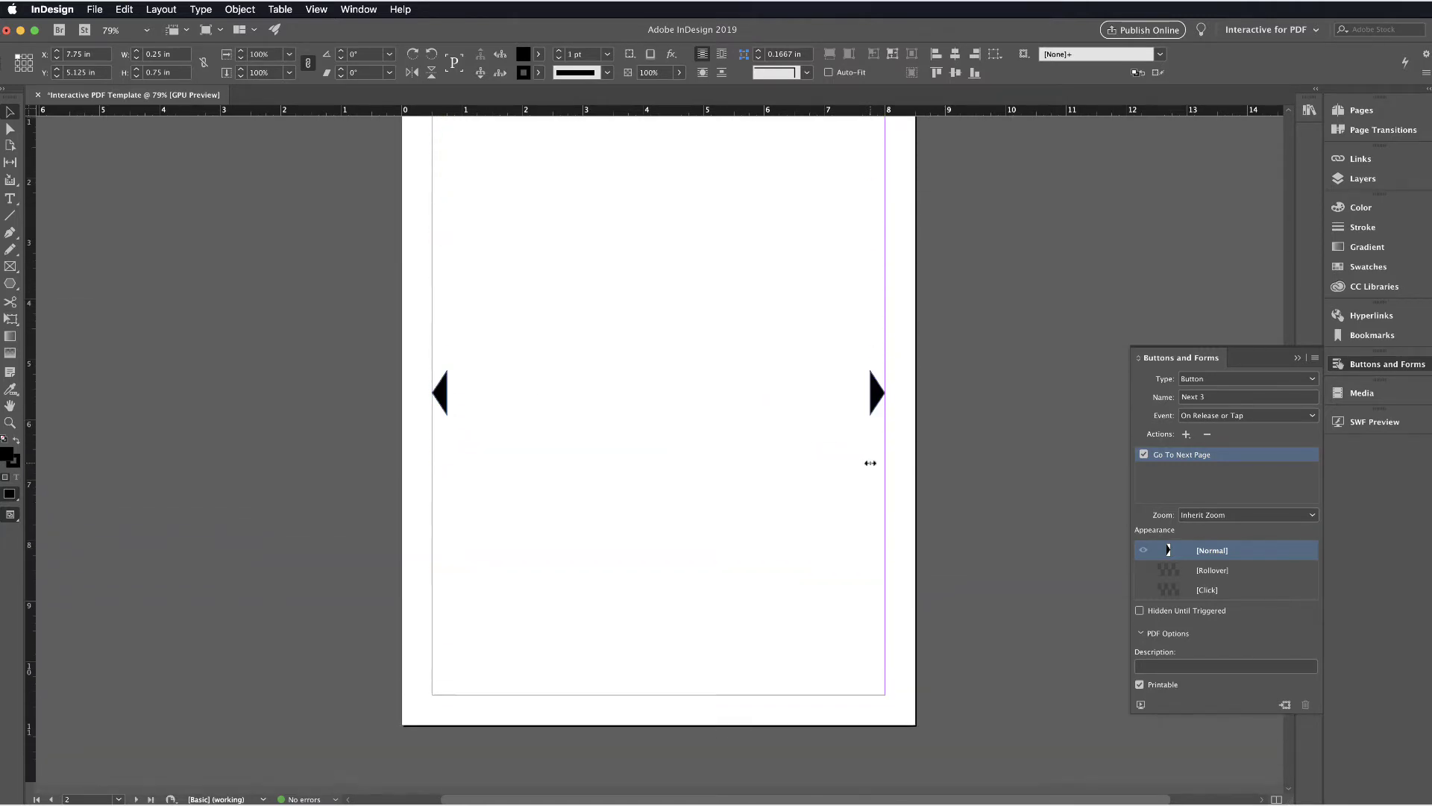
left_click(874, 409)
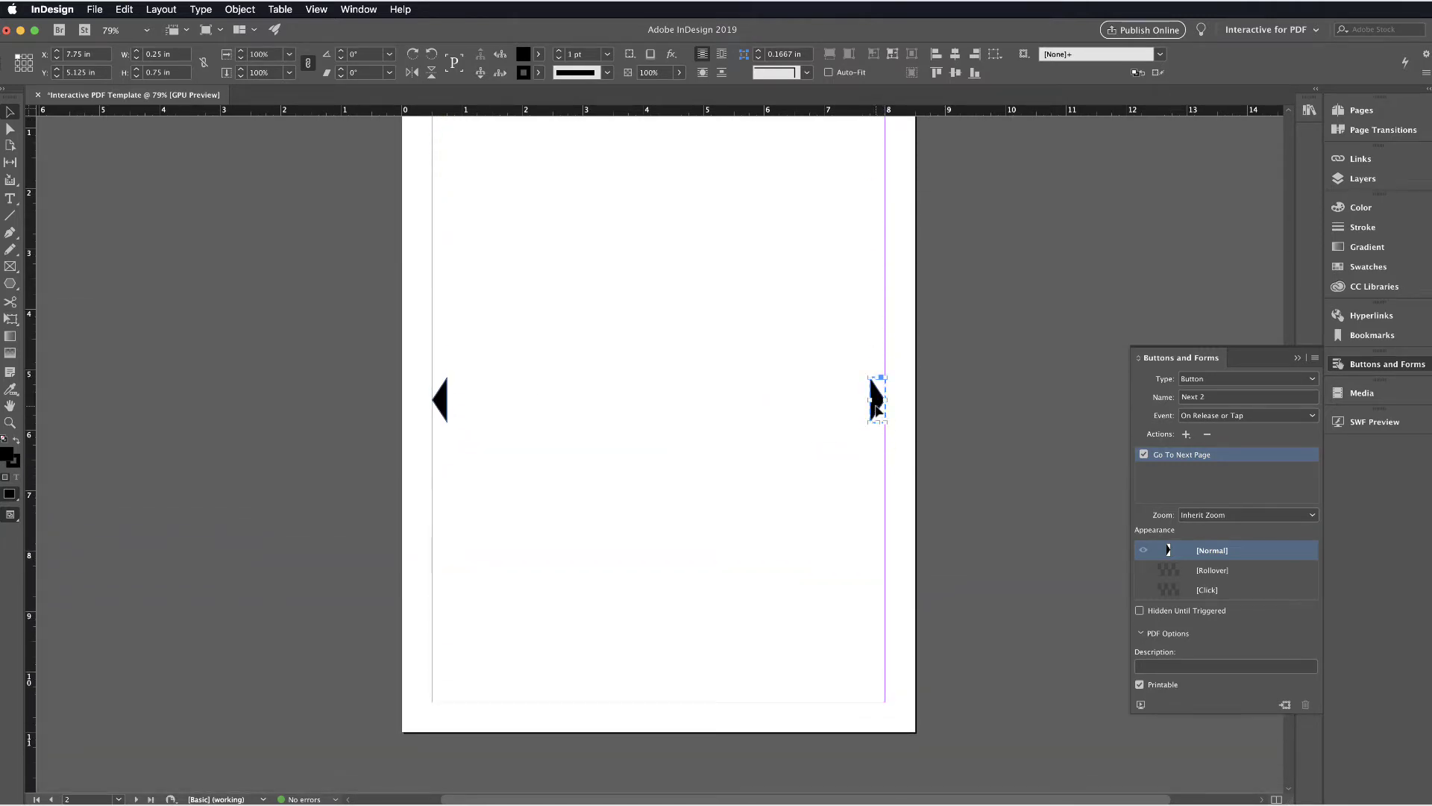
scroll(859, 418, "up", 10)
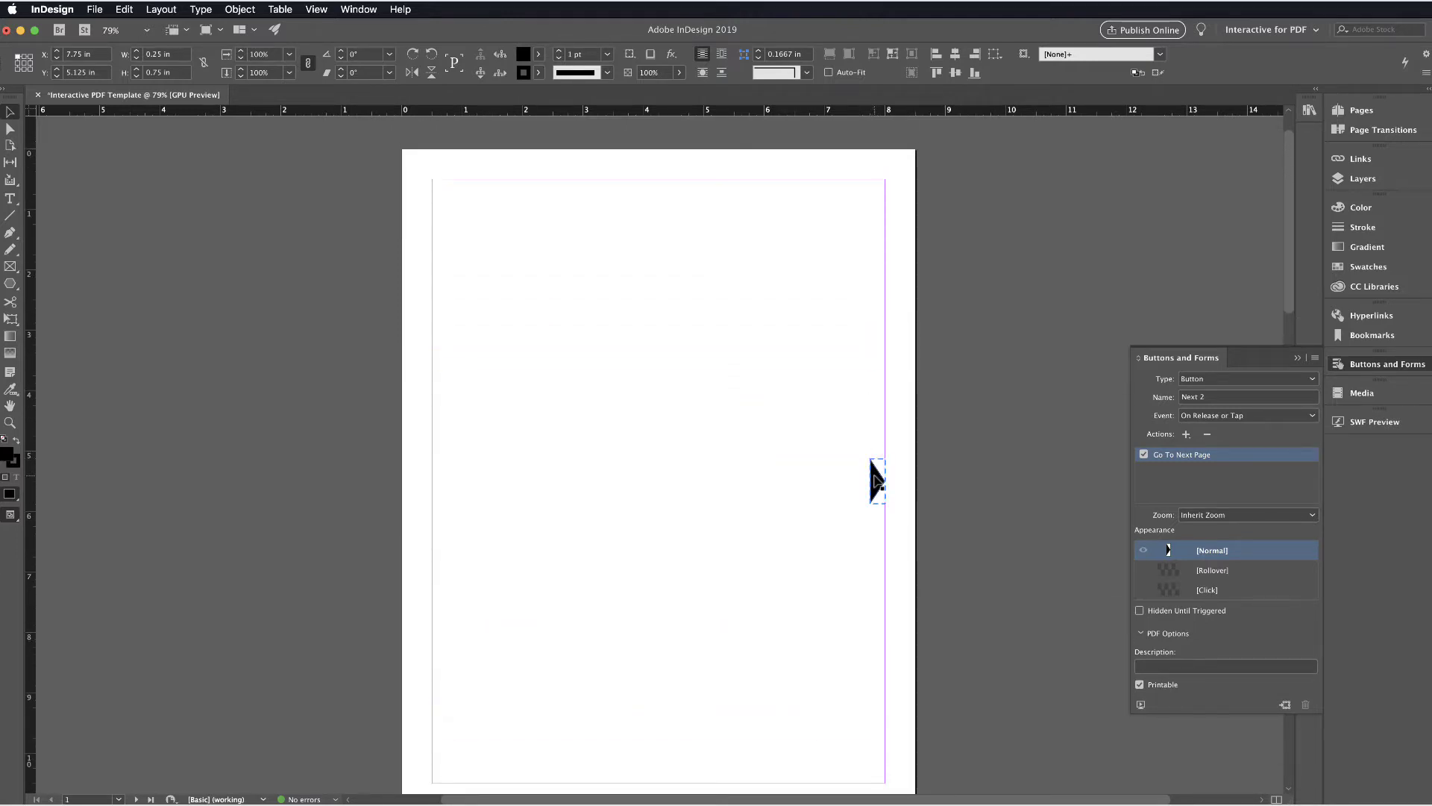
left_click(876, 481)
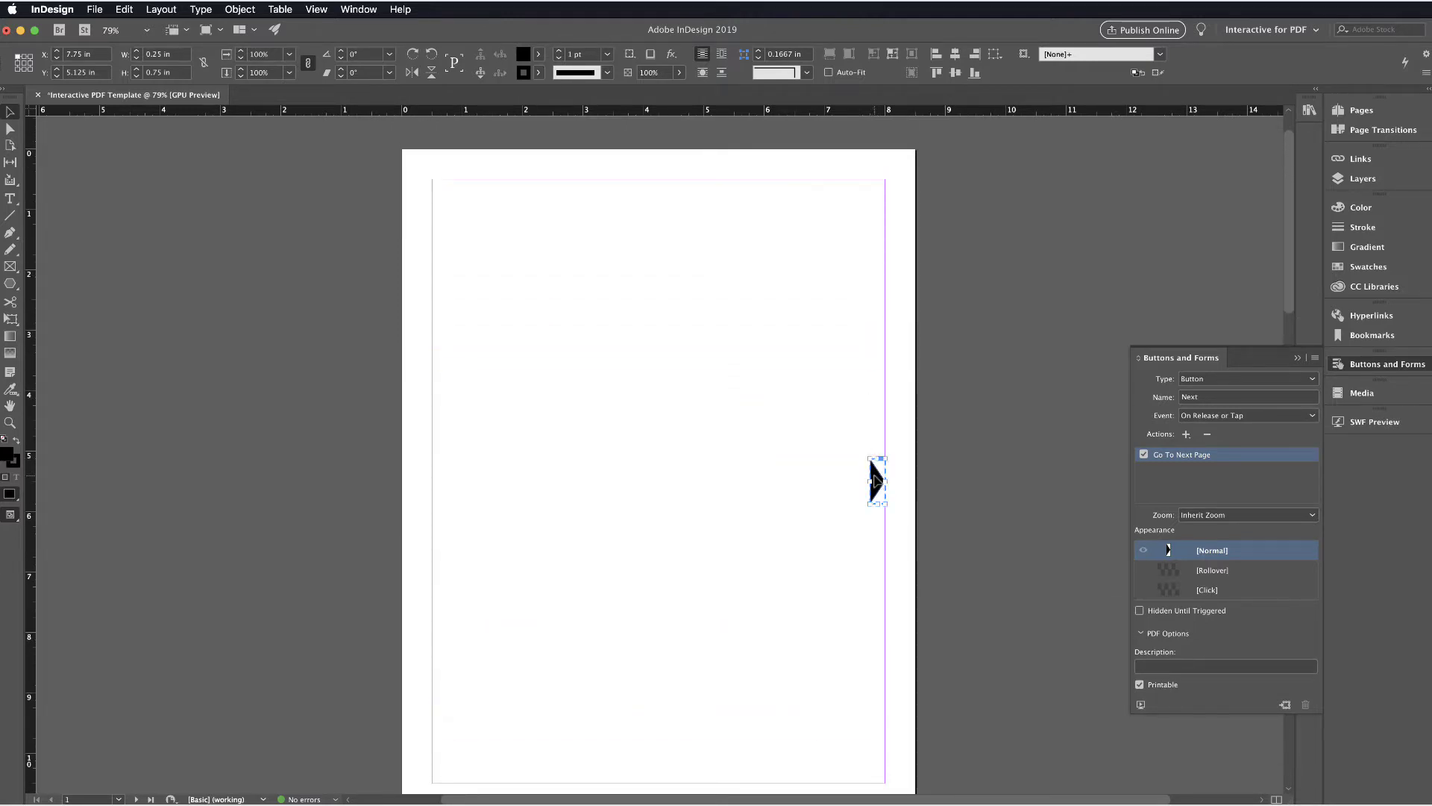
scroll(874, 476, "down", 10)
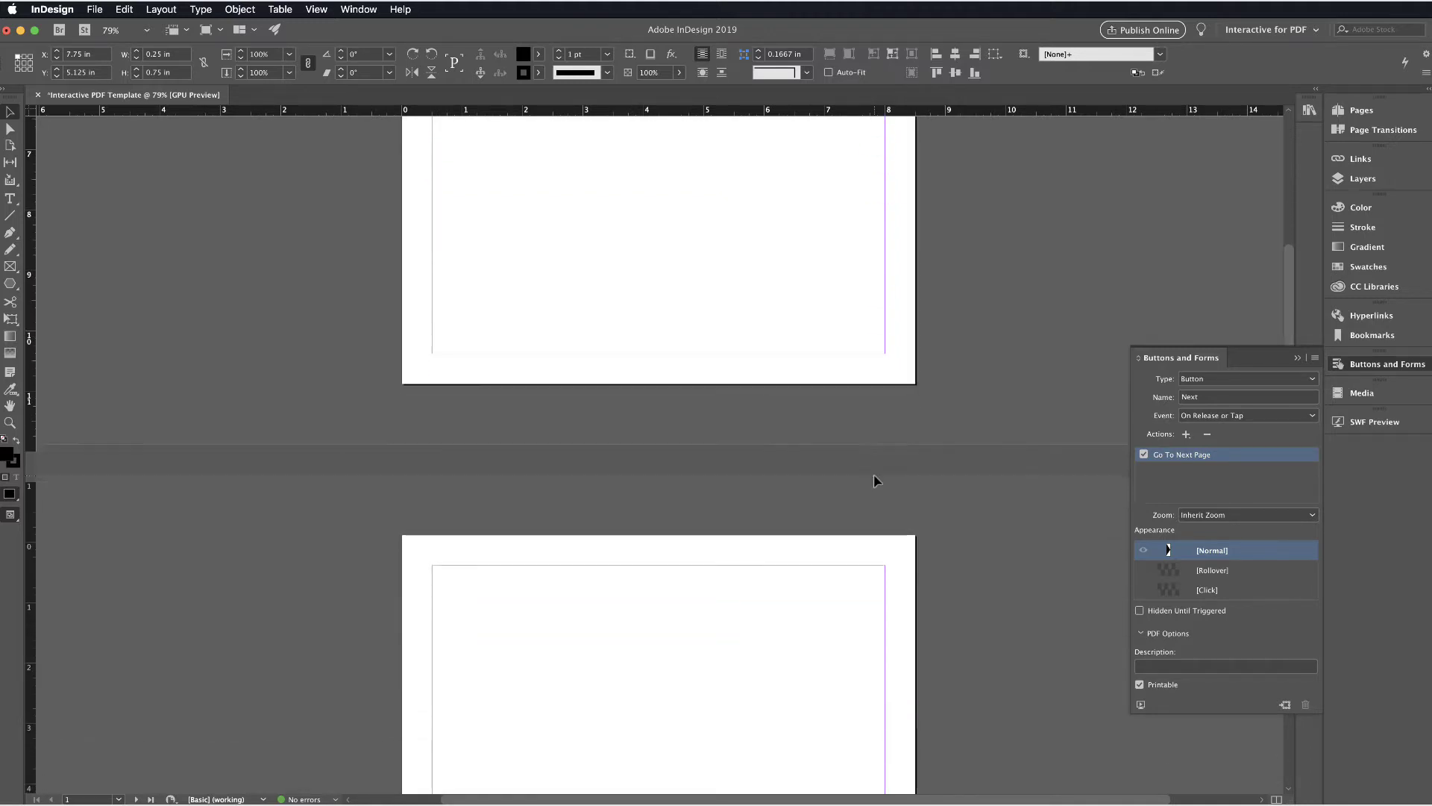
scroll(876, 481, "down", 1)
left_click(875, 481)
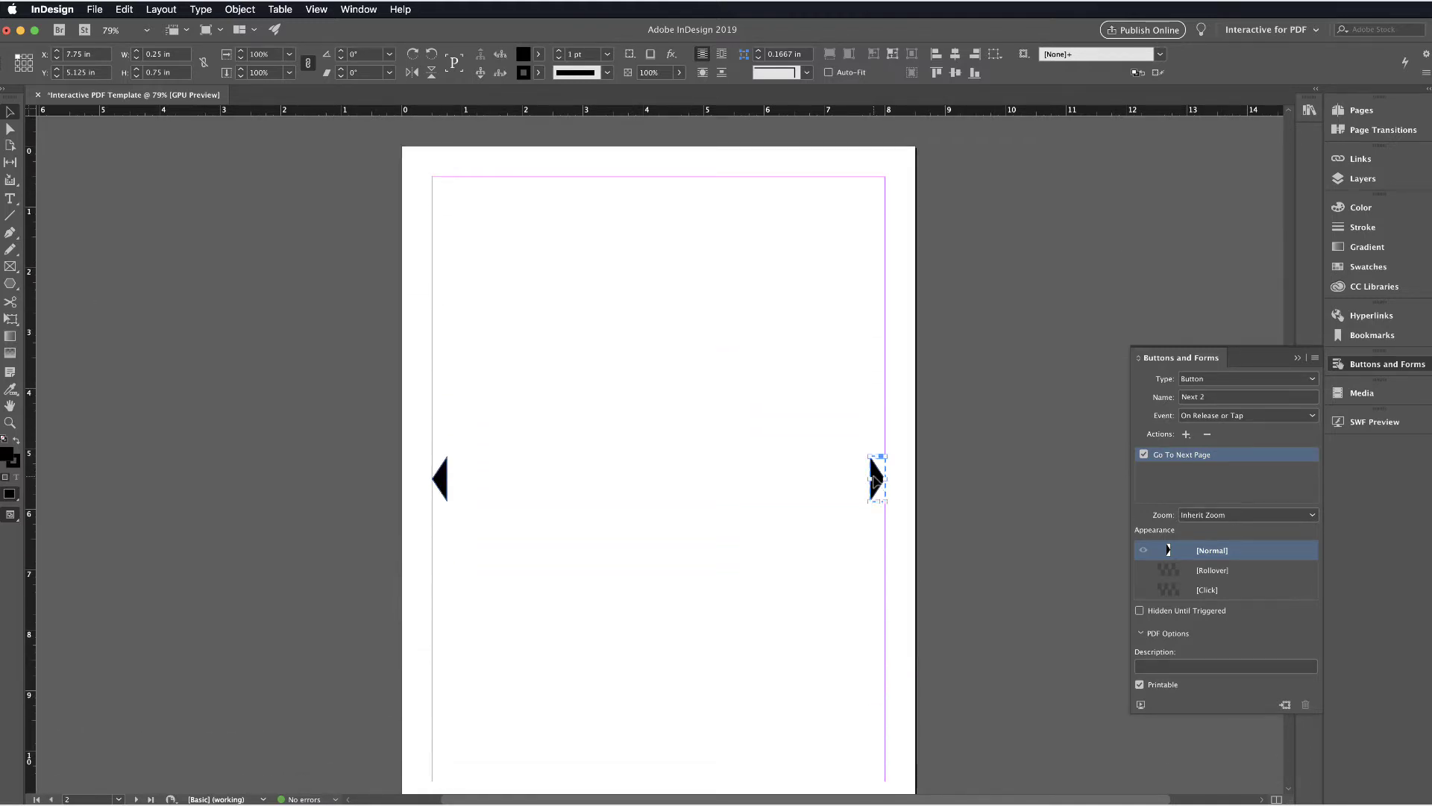
left_click(442, 483)
scroll(534, 484, "down", 10)
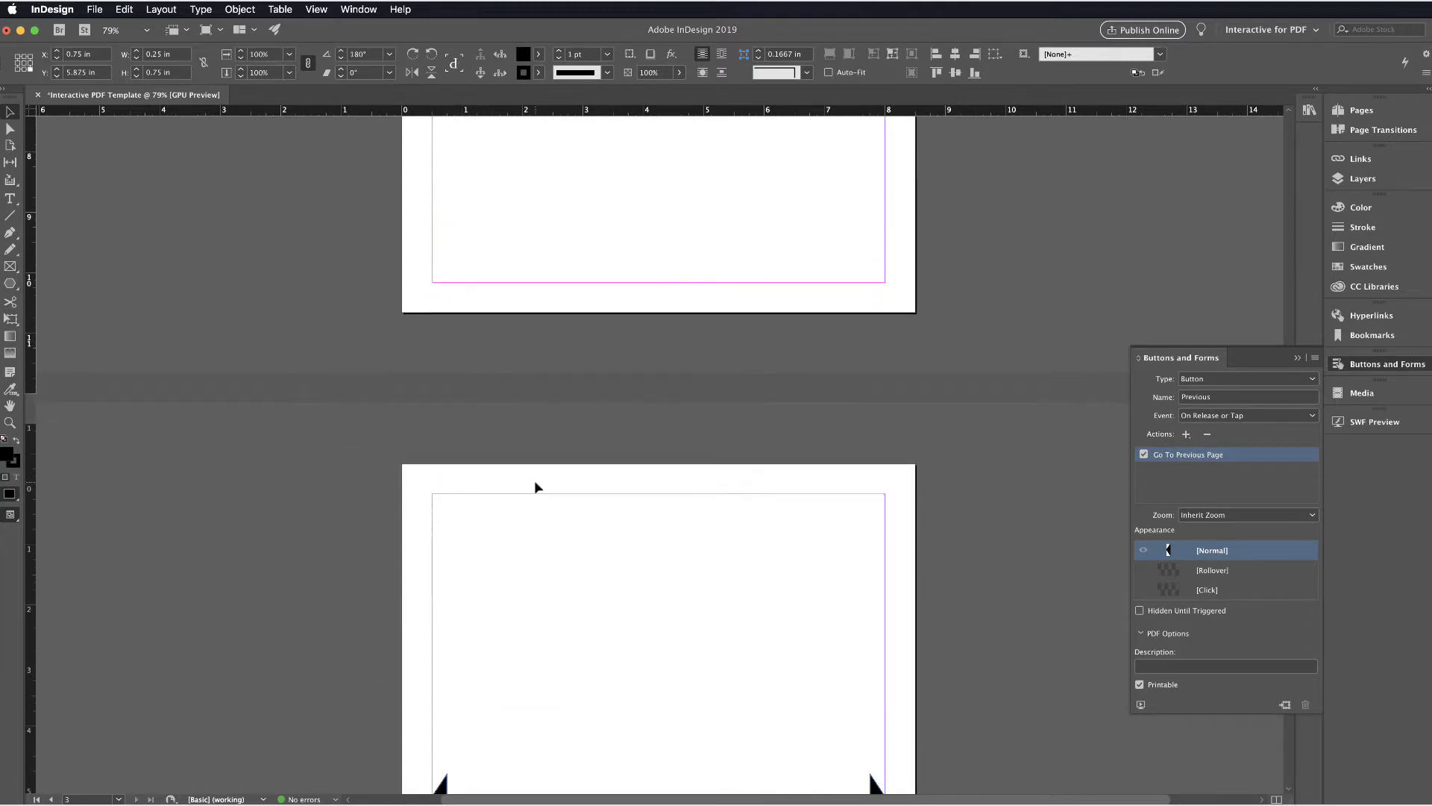
scroll(534, 483, "down", 1)
left_click(440, 545)
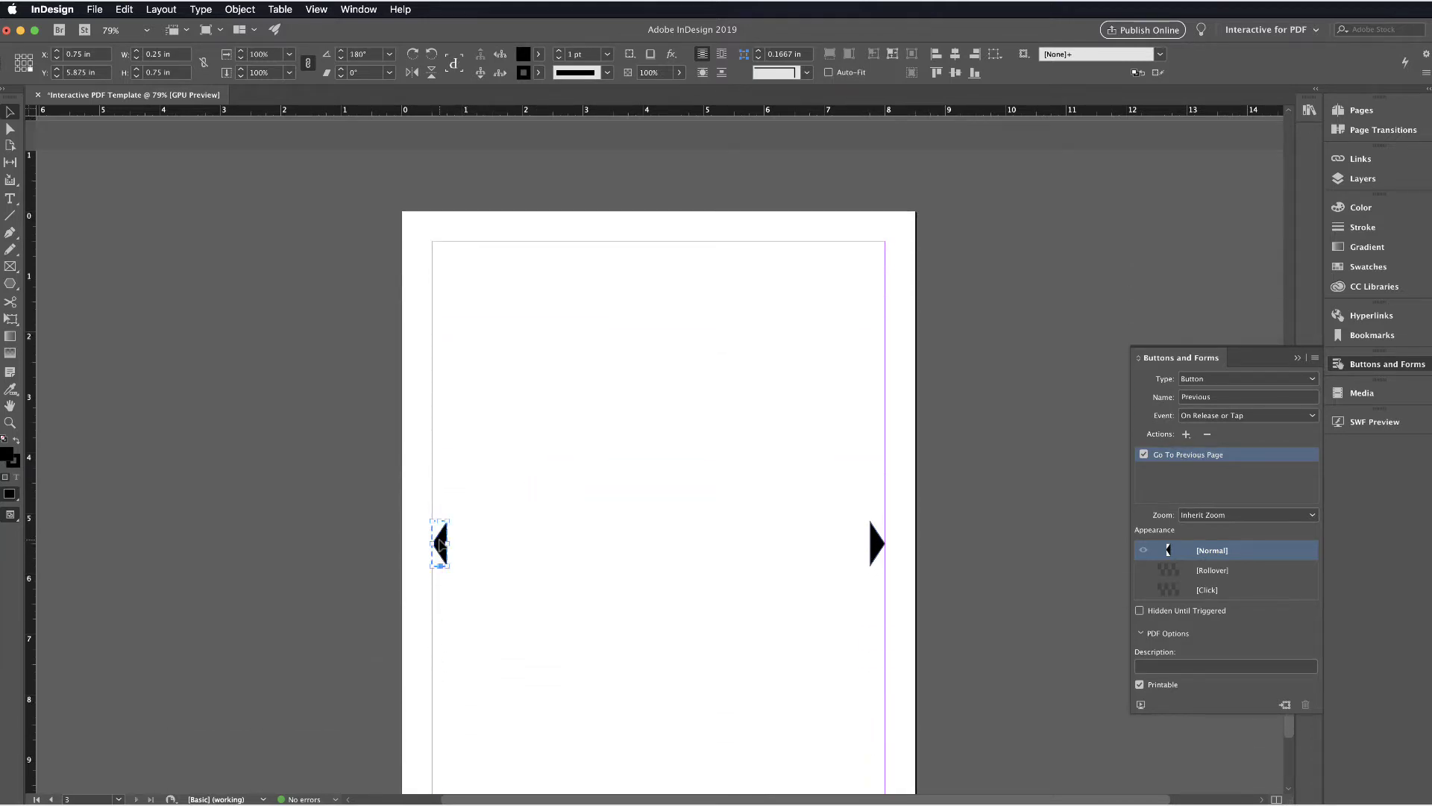
left_click(586, 539)
scroll(586, 538, "up", 12)
scroll(586, 538, "up", 20)
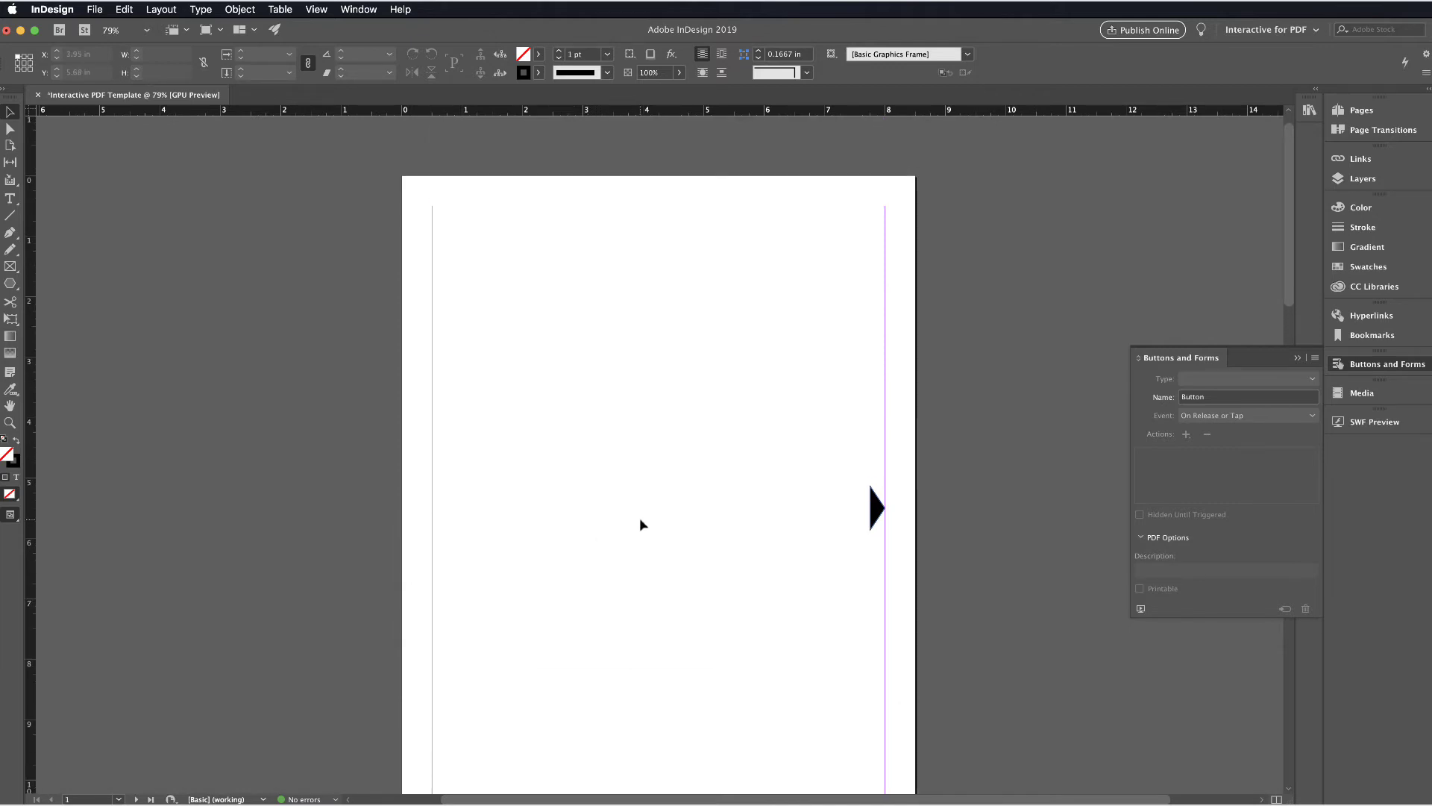
Save as an InDesign CC 2019 template, 'Interactive PDF Template.indt', on the Desktop
left_click(91, 10)
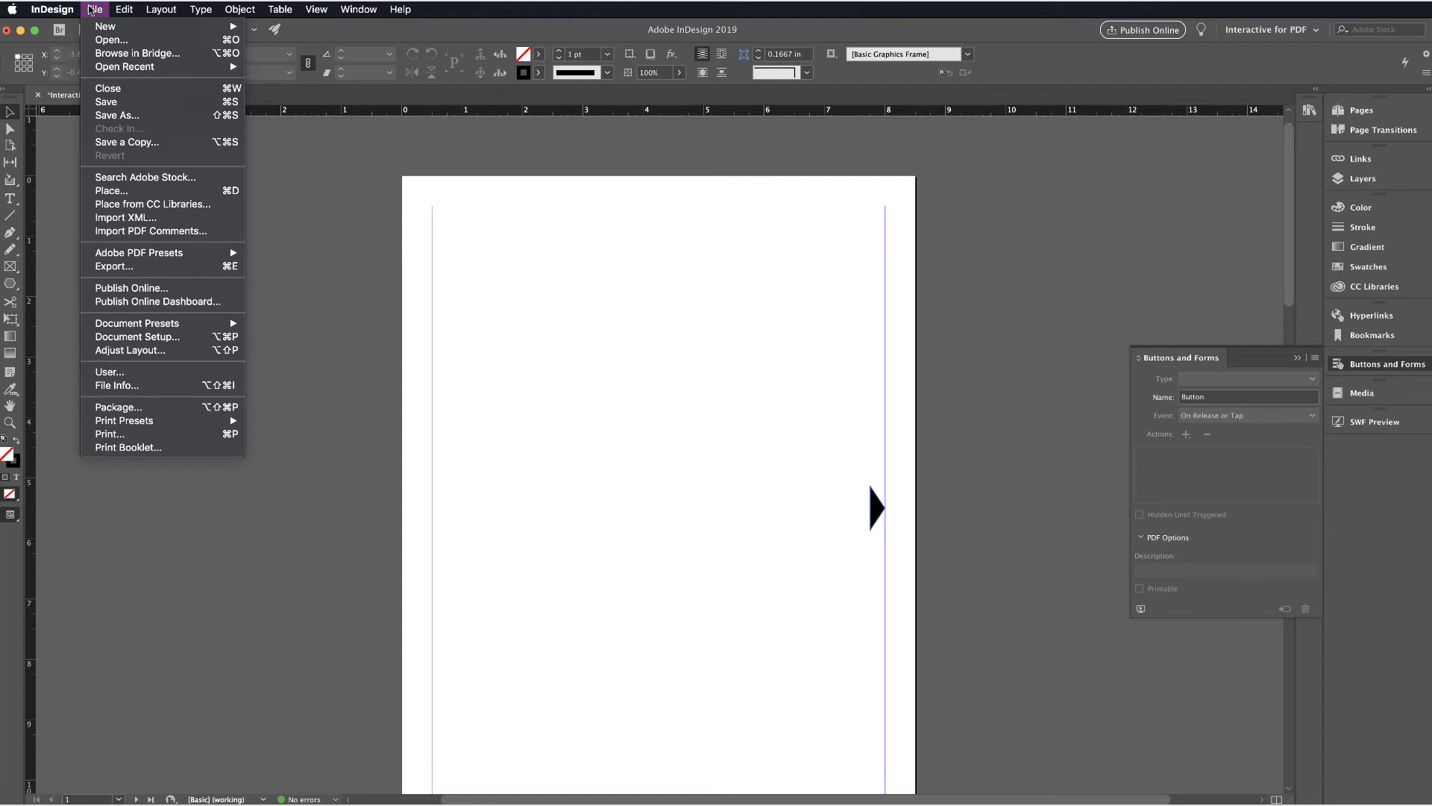
left_click(146, 105)
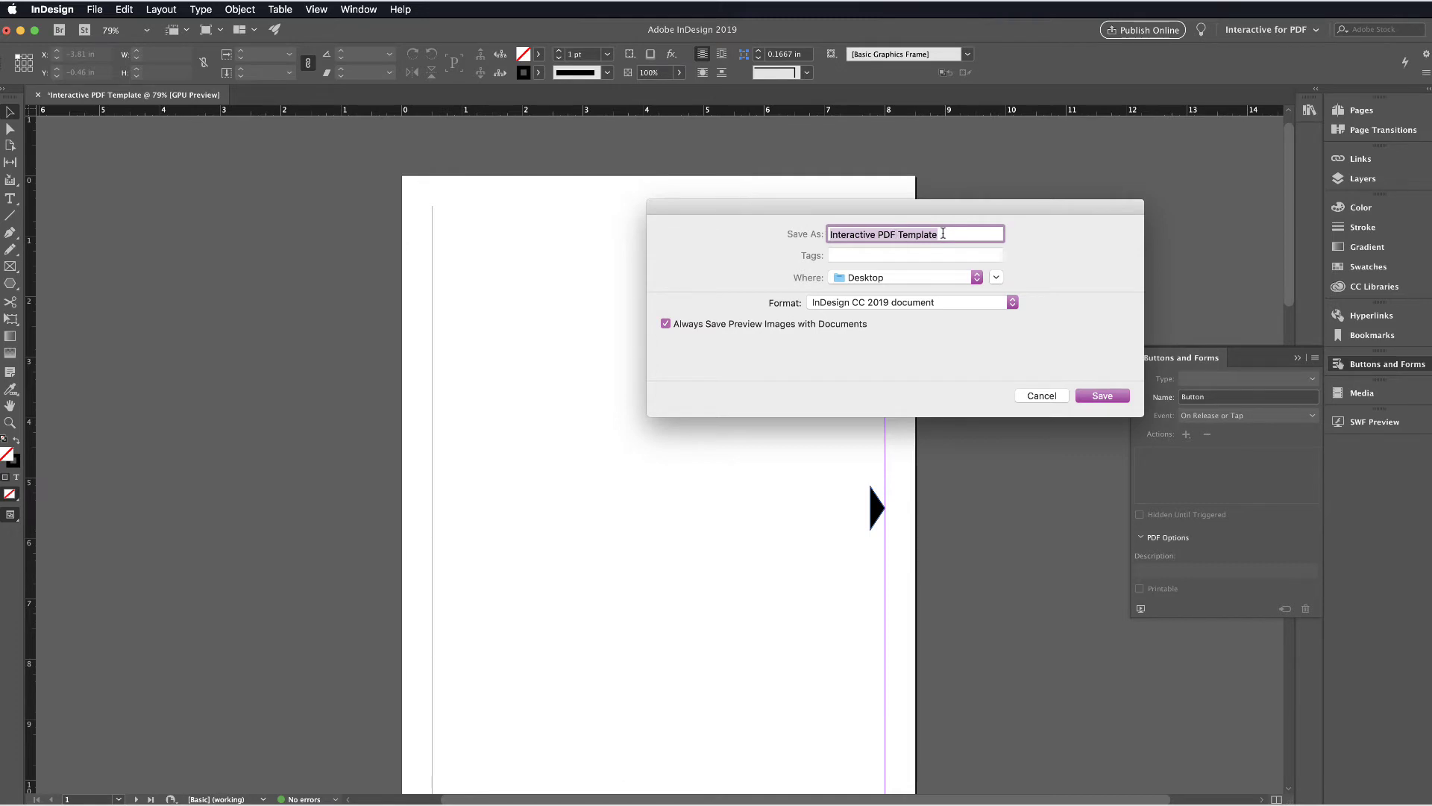
left_click(975, 304)
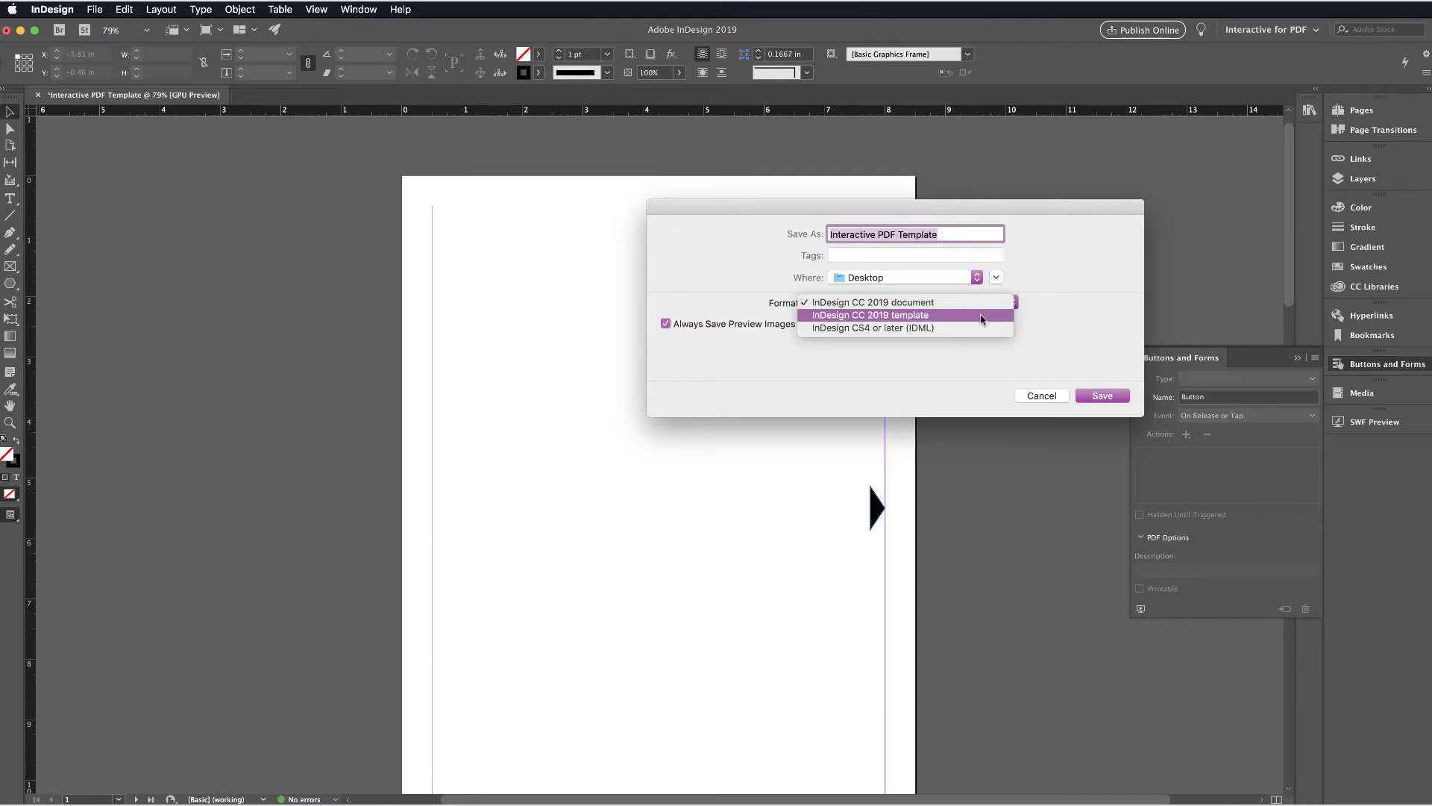
left_click(981, 317)
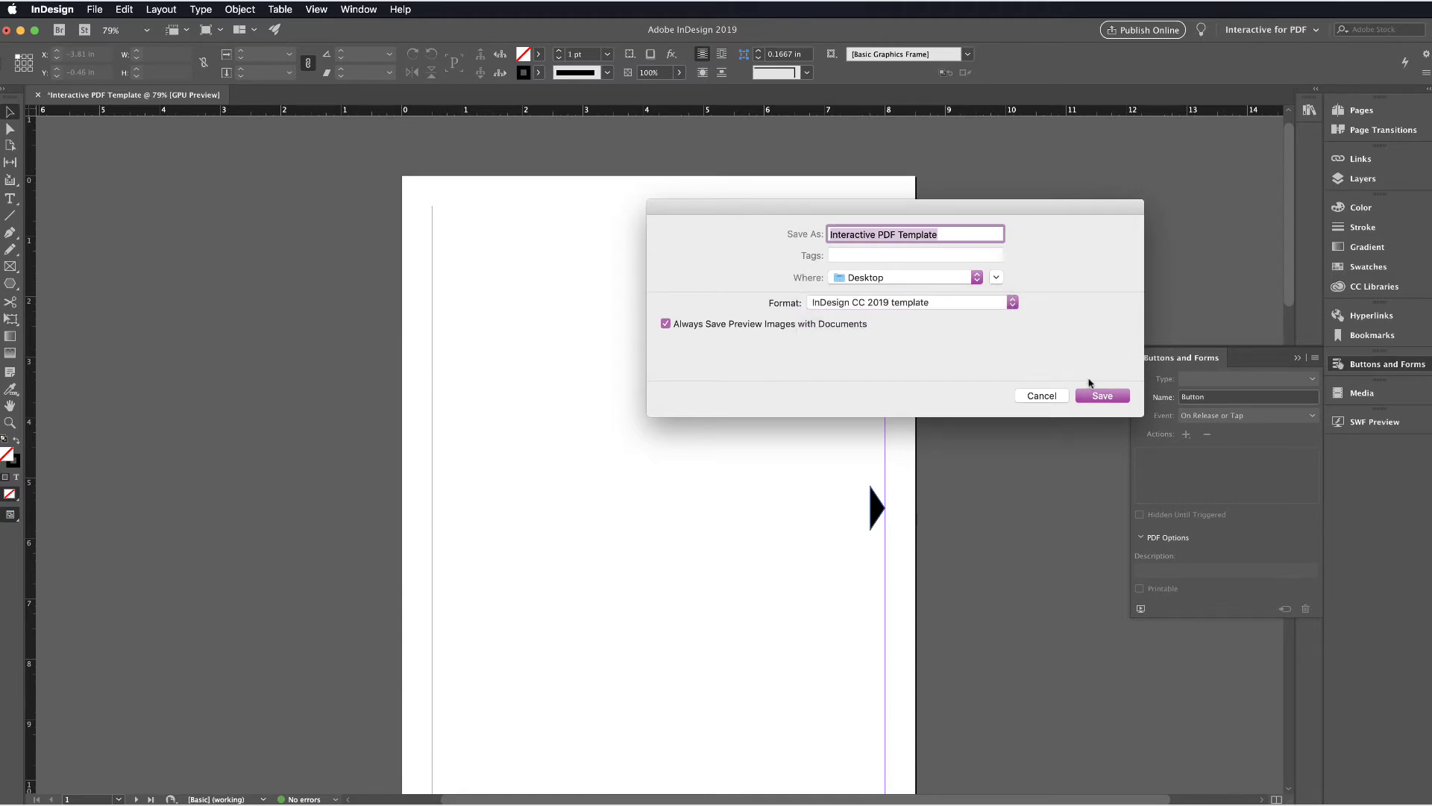
left_click(1105, 400)
left_click(1106, 398)
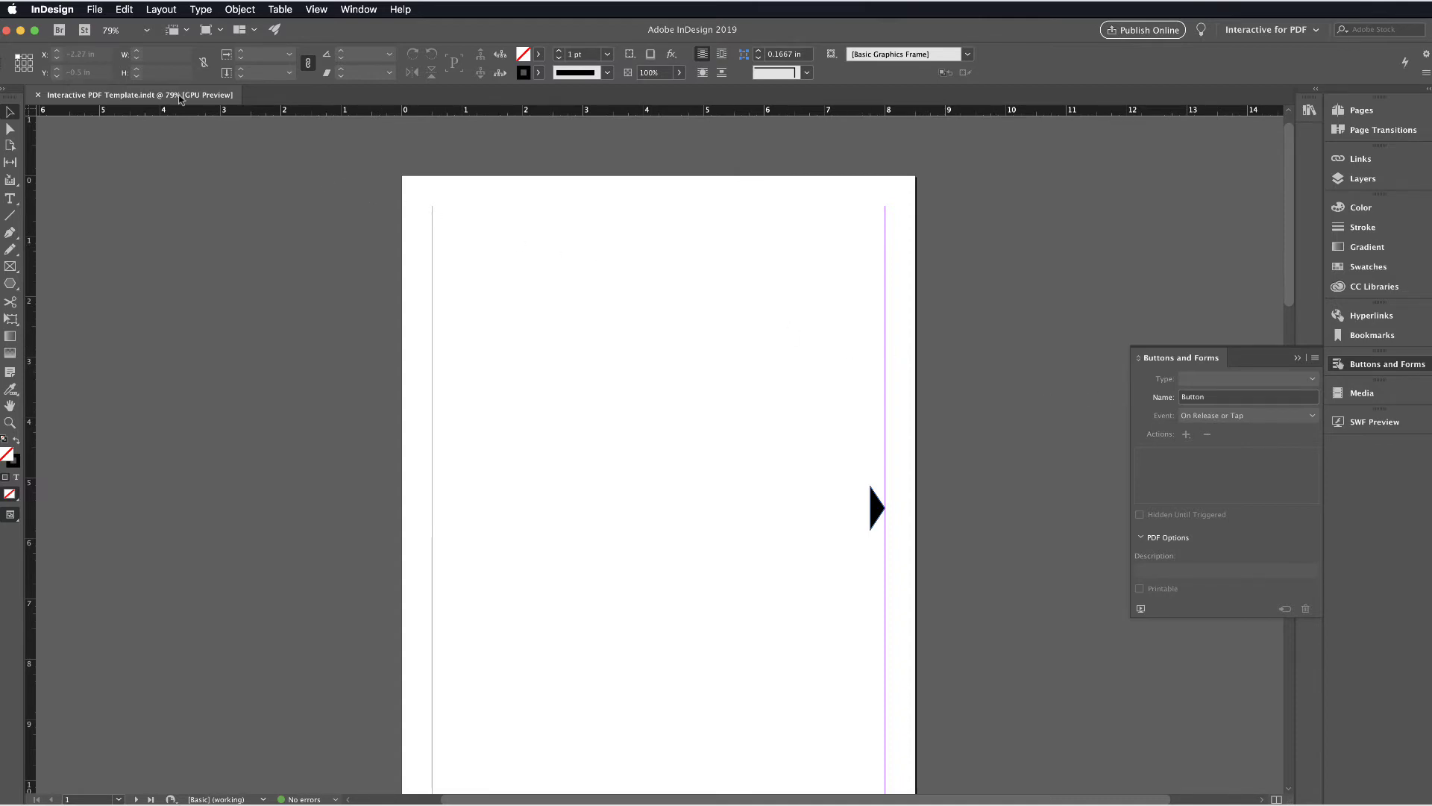
Export as Adobe PDF (Interactive) named 'Interactive PDF Template_Button Test' on the Desktop
left_click(95, 10)
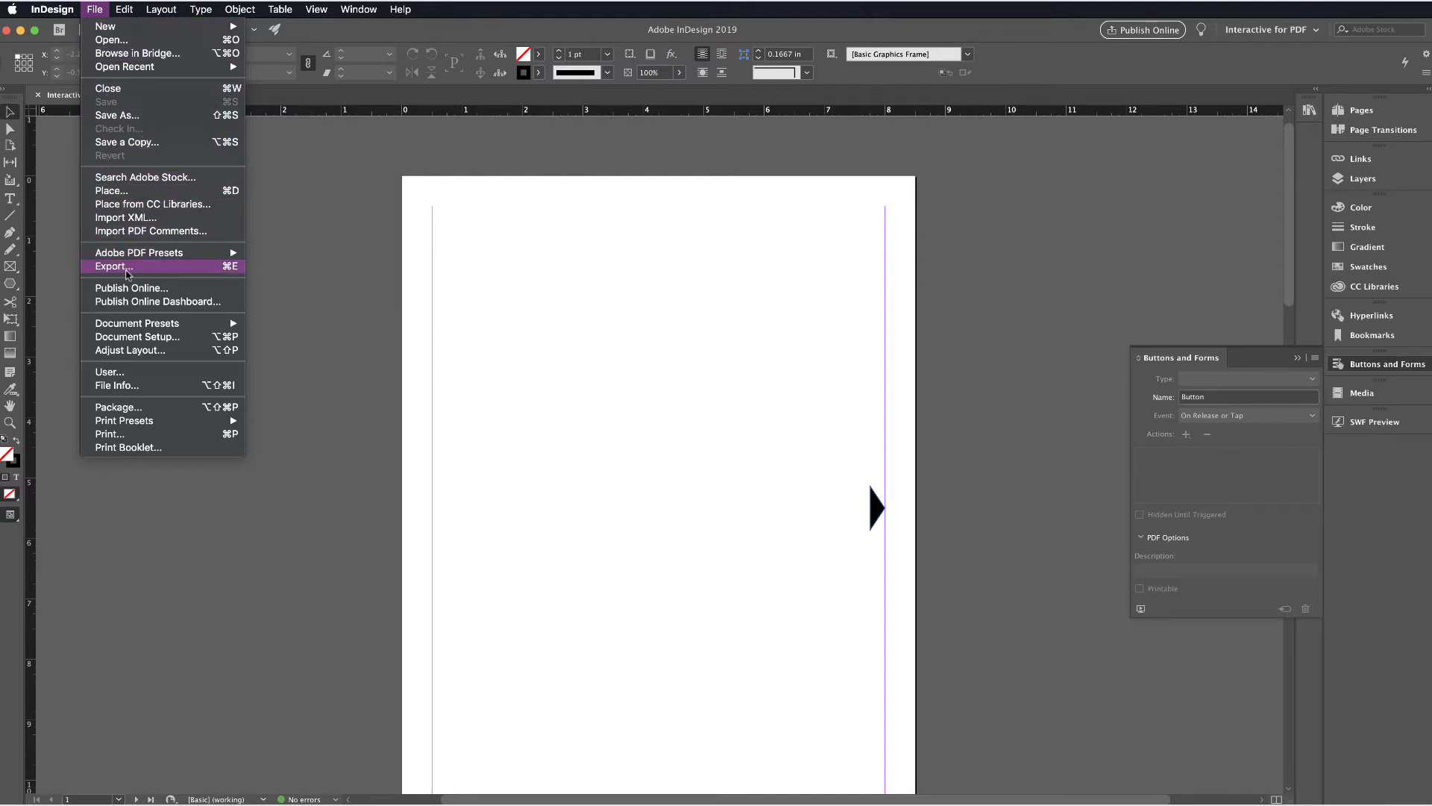
left_click(126, 270)
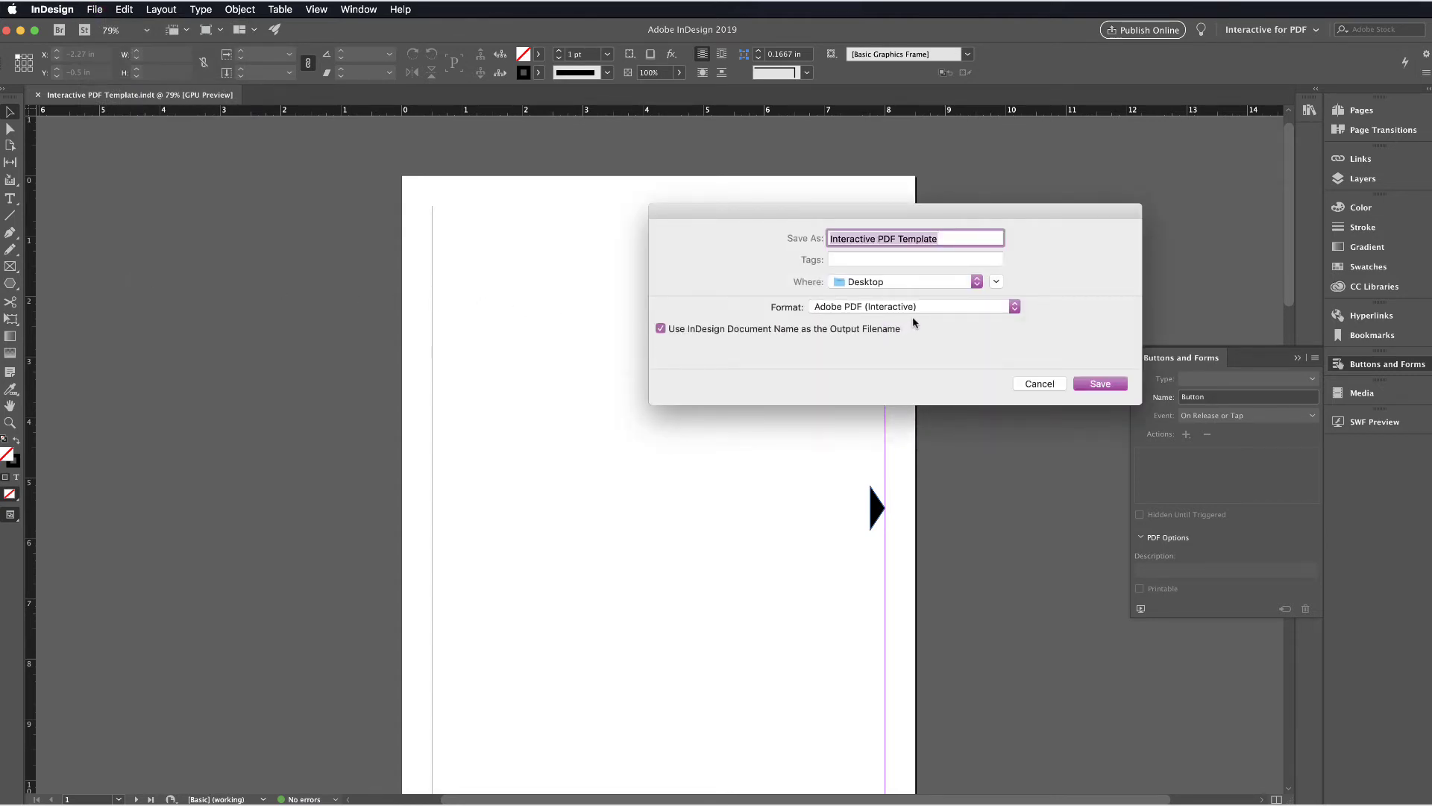
left_click(961, 240)
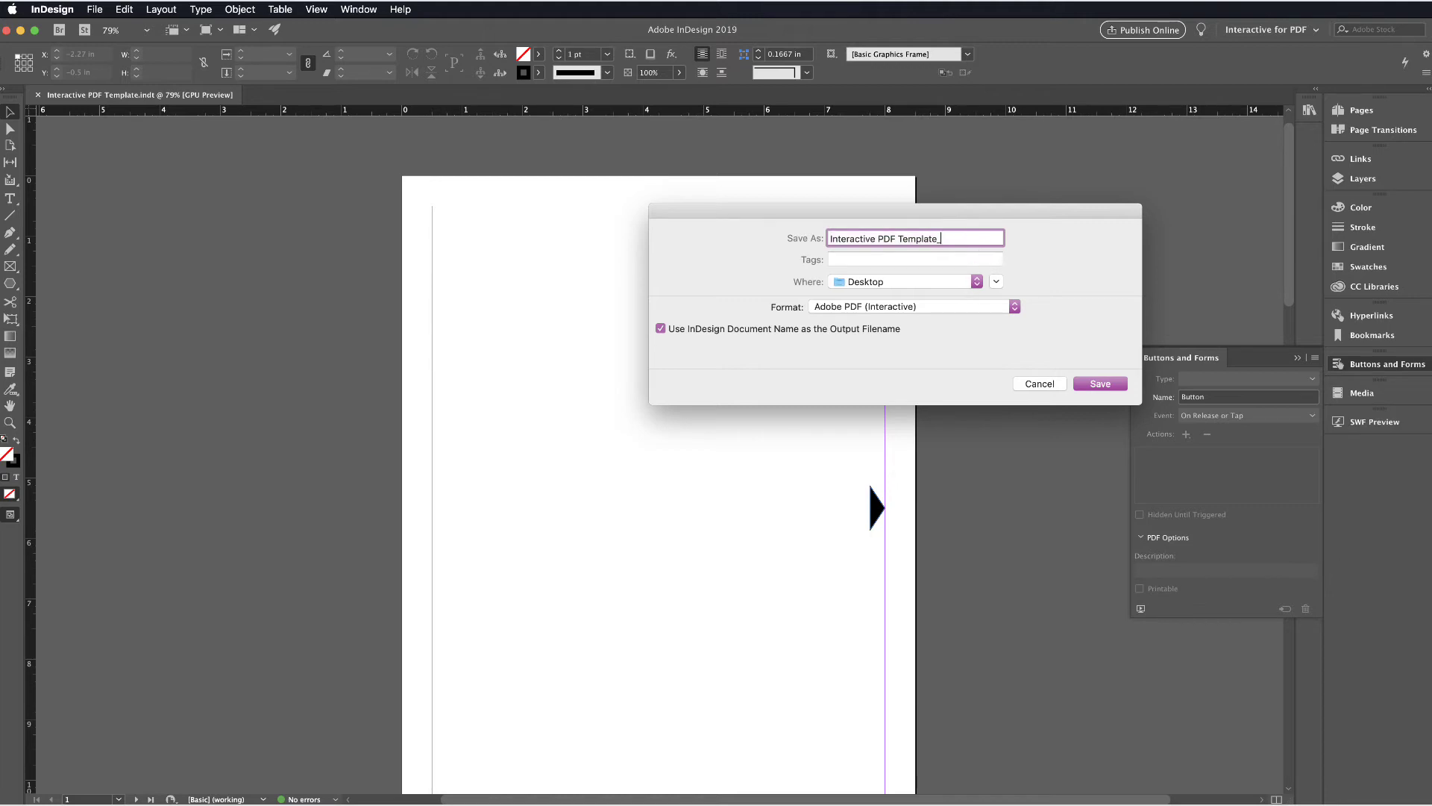
type("_Button Test")
left_click(942, 307)
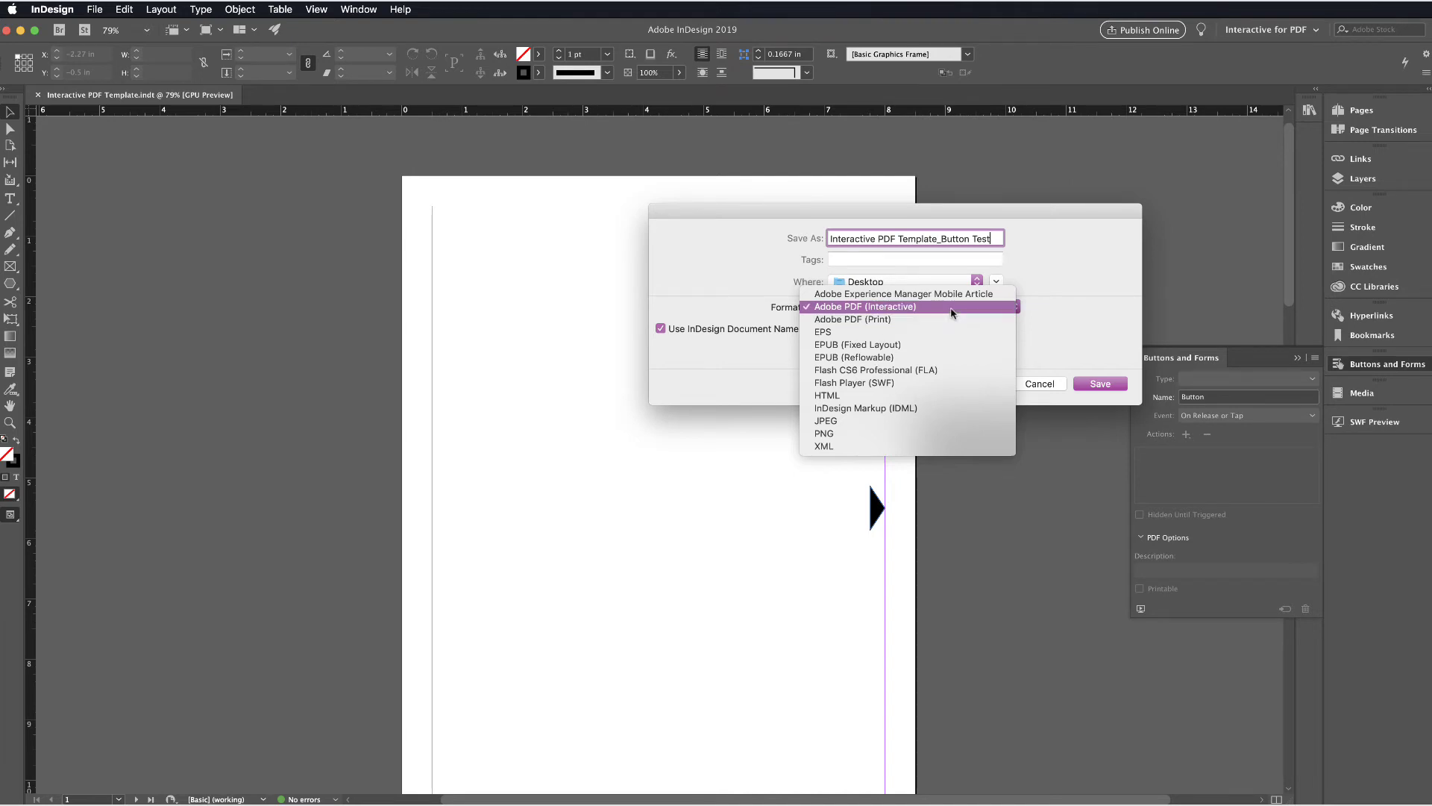
left_click(951, 309)
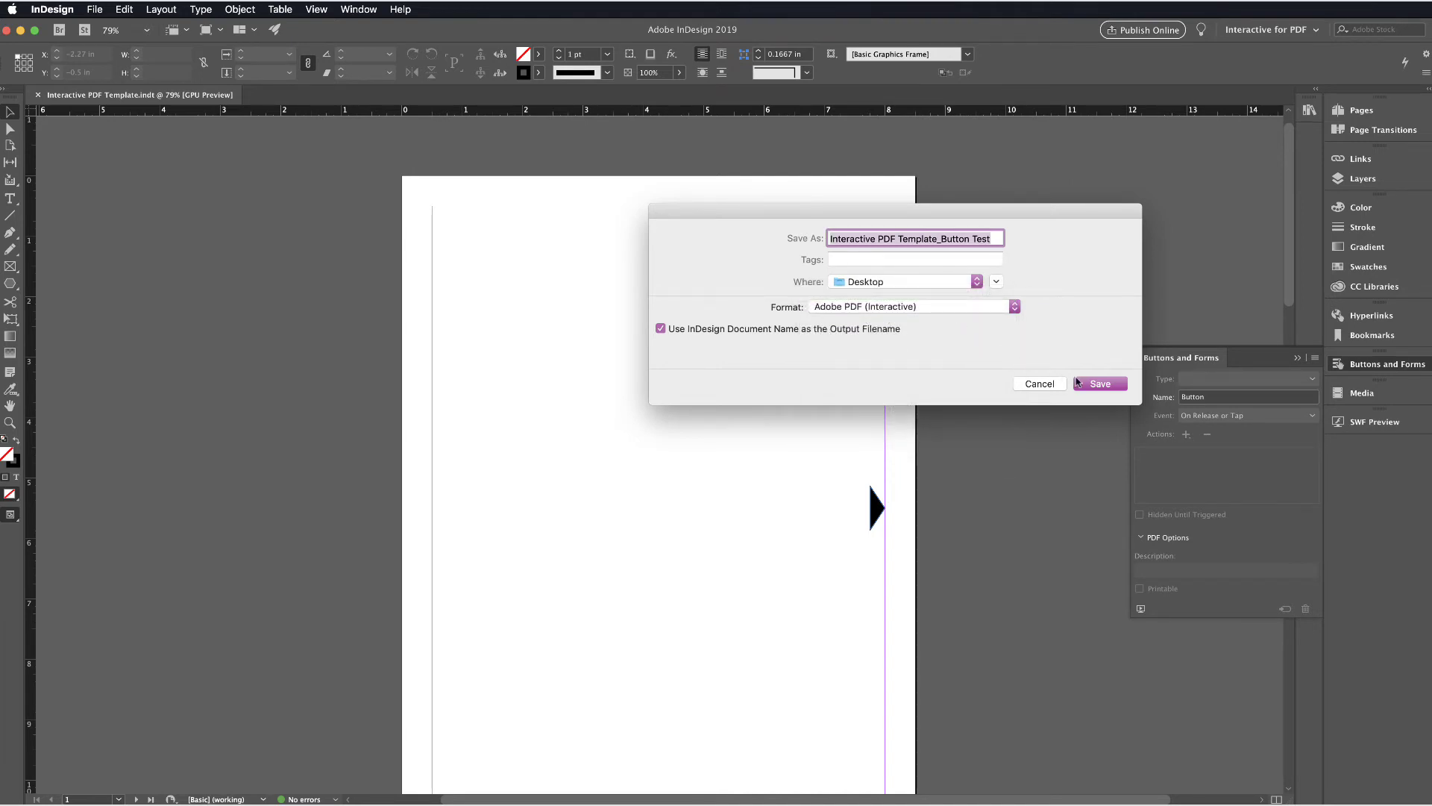
left_click(1098, 385)
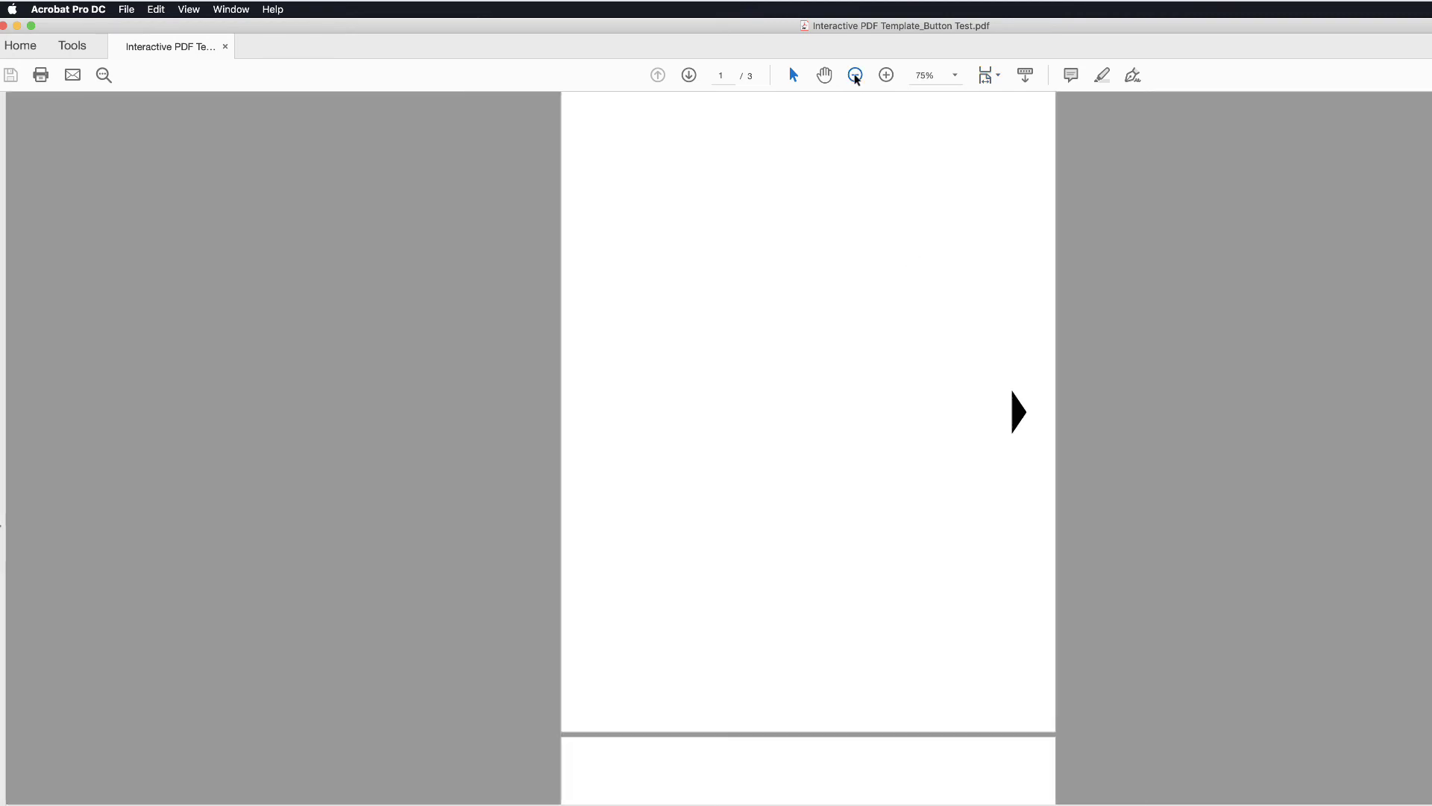
left_click(856, 76)
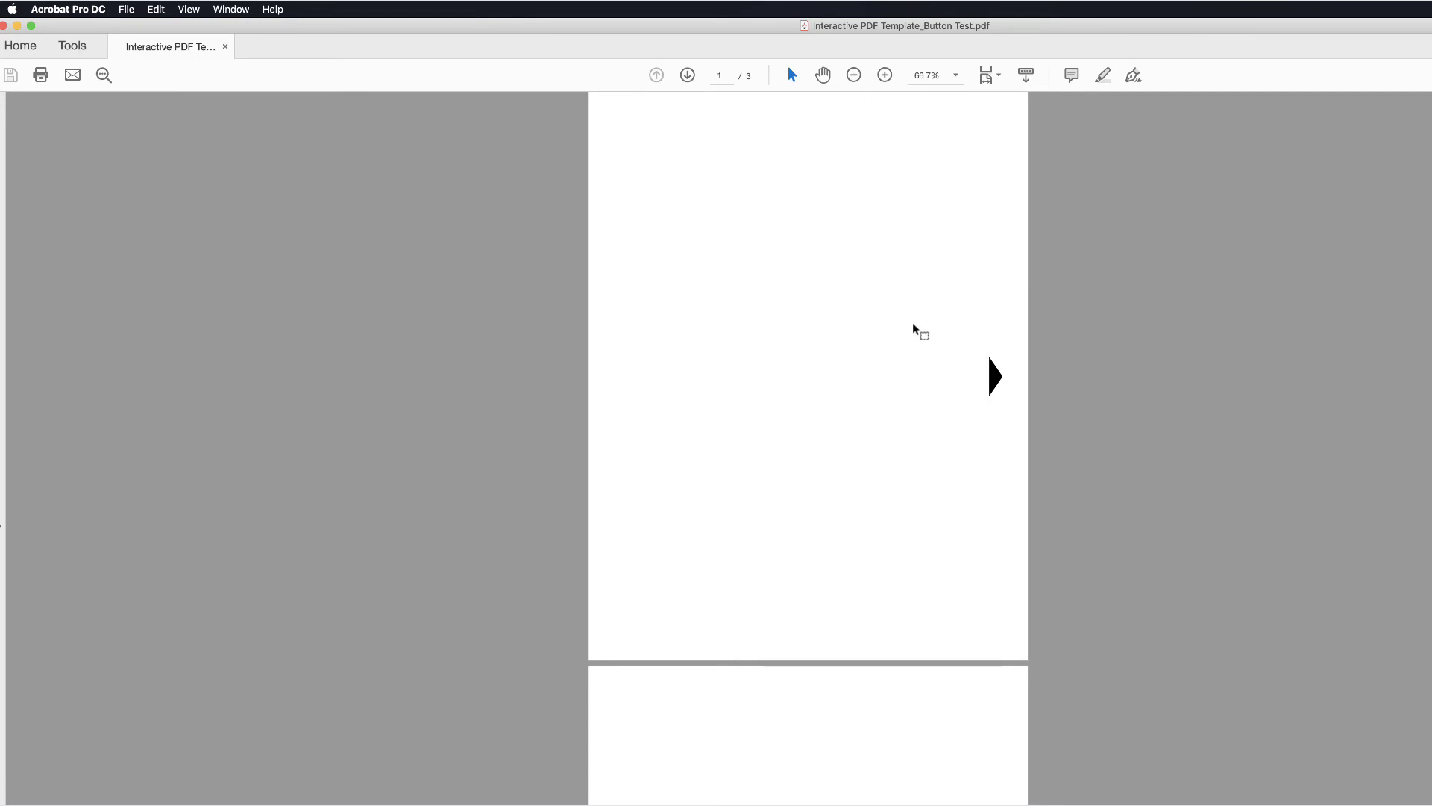
In Acrobat, zoom out and use the Next arrows to advance from page 1 to page 3
scroll(917, 333, "down", 2)
scroll(915, 329, "up", 2)
left_click(995, 380)
left_click(997, 382)
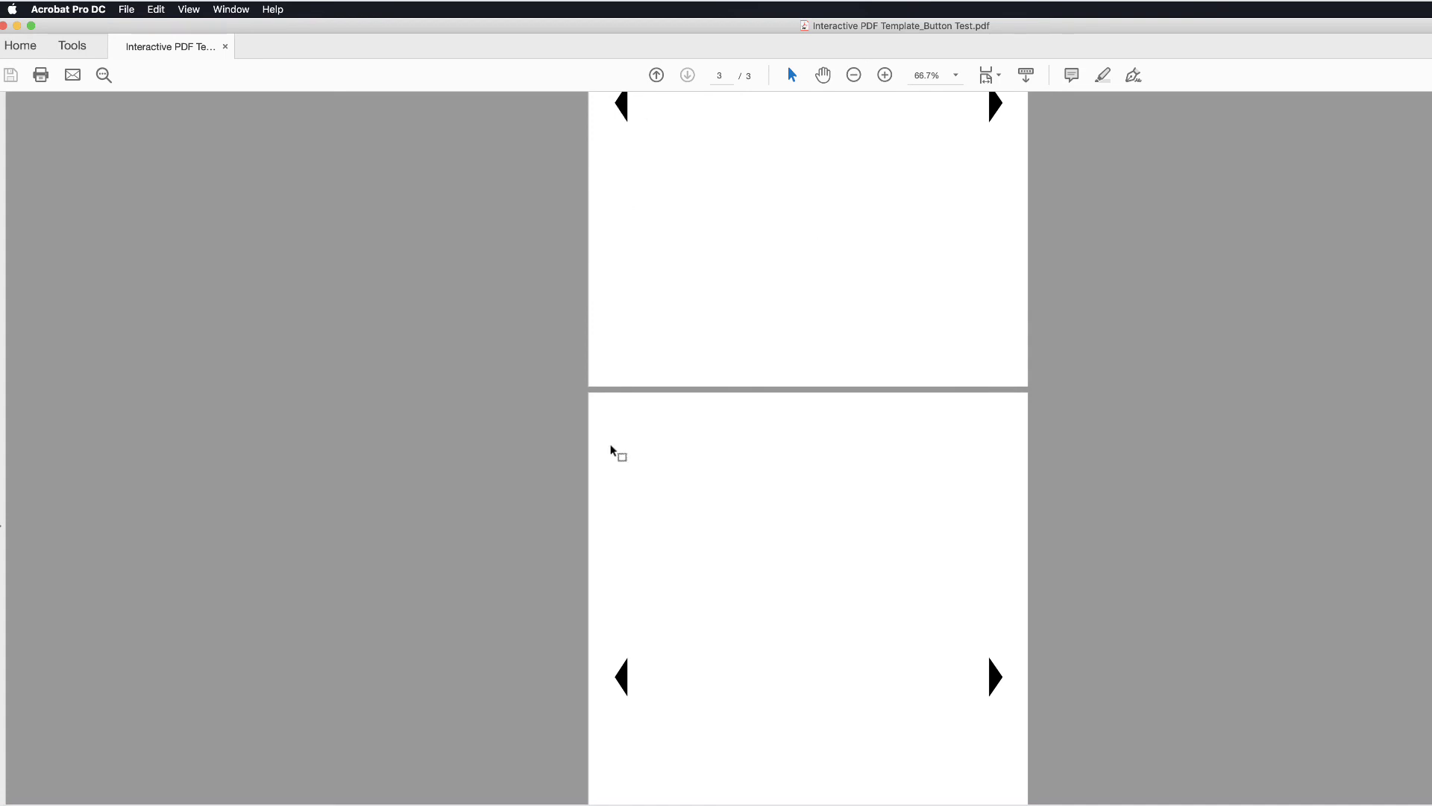
Use the Previous arrows to return to page 1, retest Next, and close the PDF
left_click(624, 681)
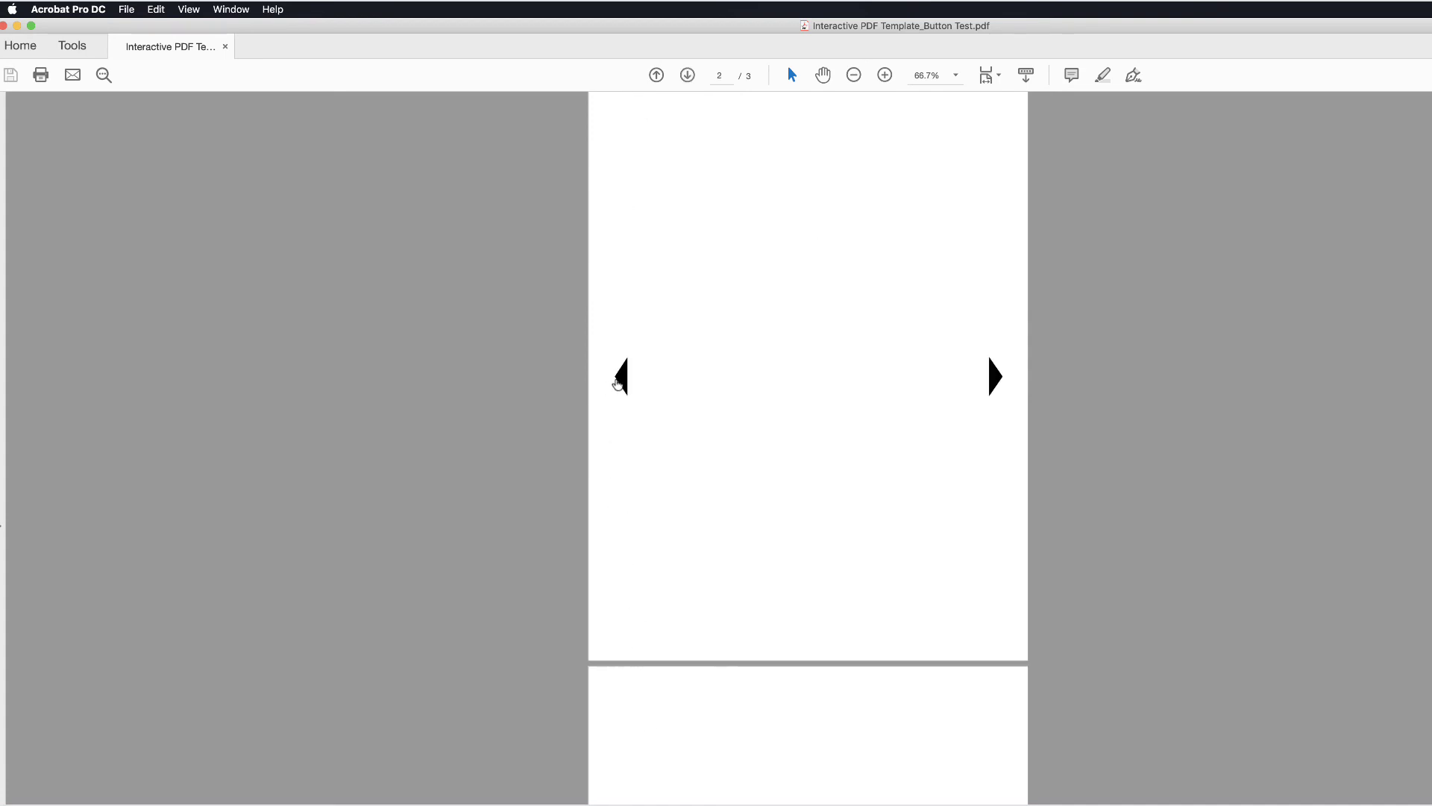
left_click(620, 379)
scroll(648, 394, "down", 5)
scroll(648, 394, "up", 5)
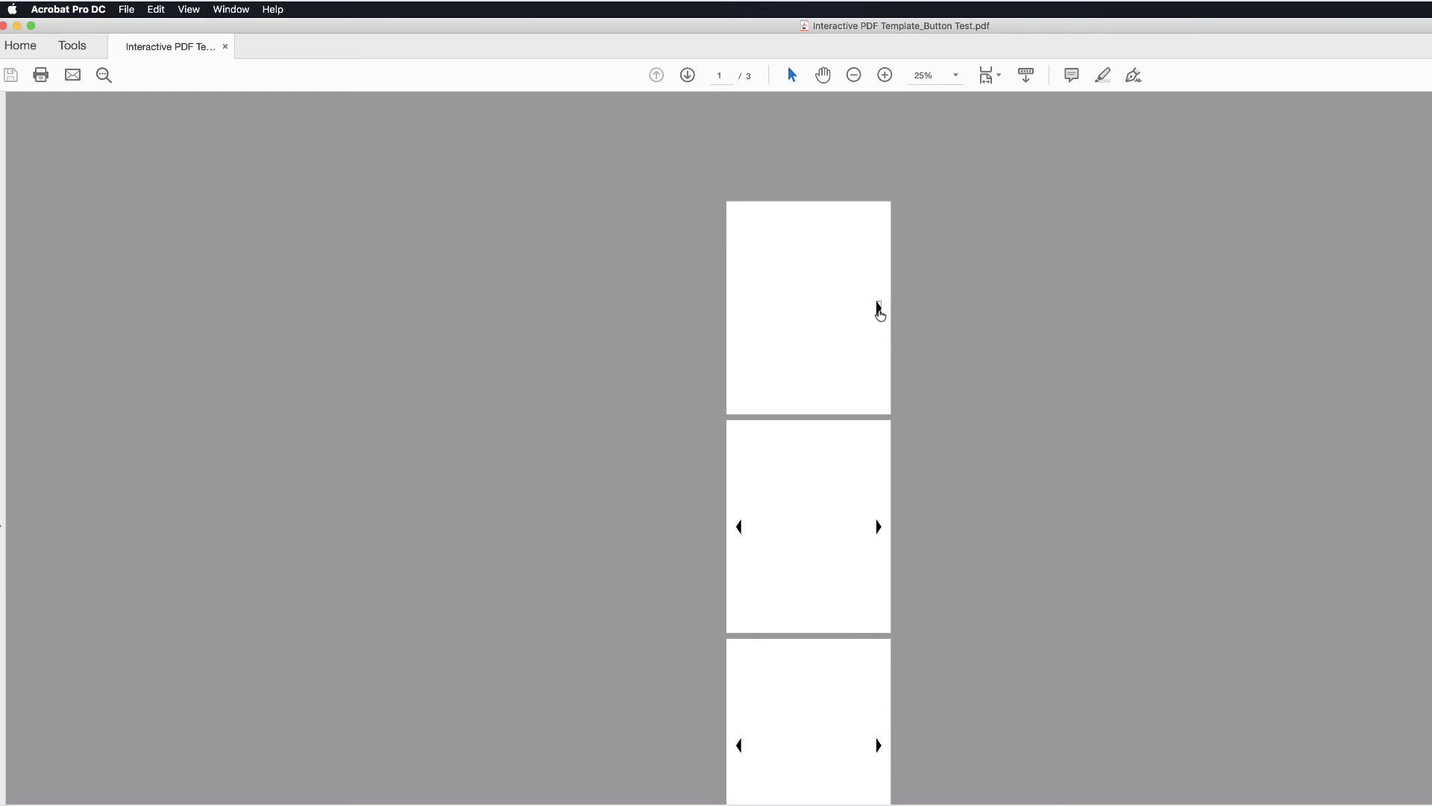
left_click(877, 308)
left_click(225, 47)
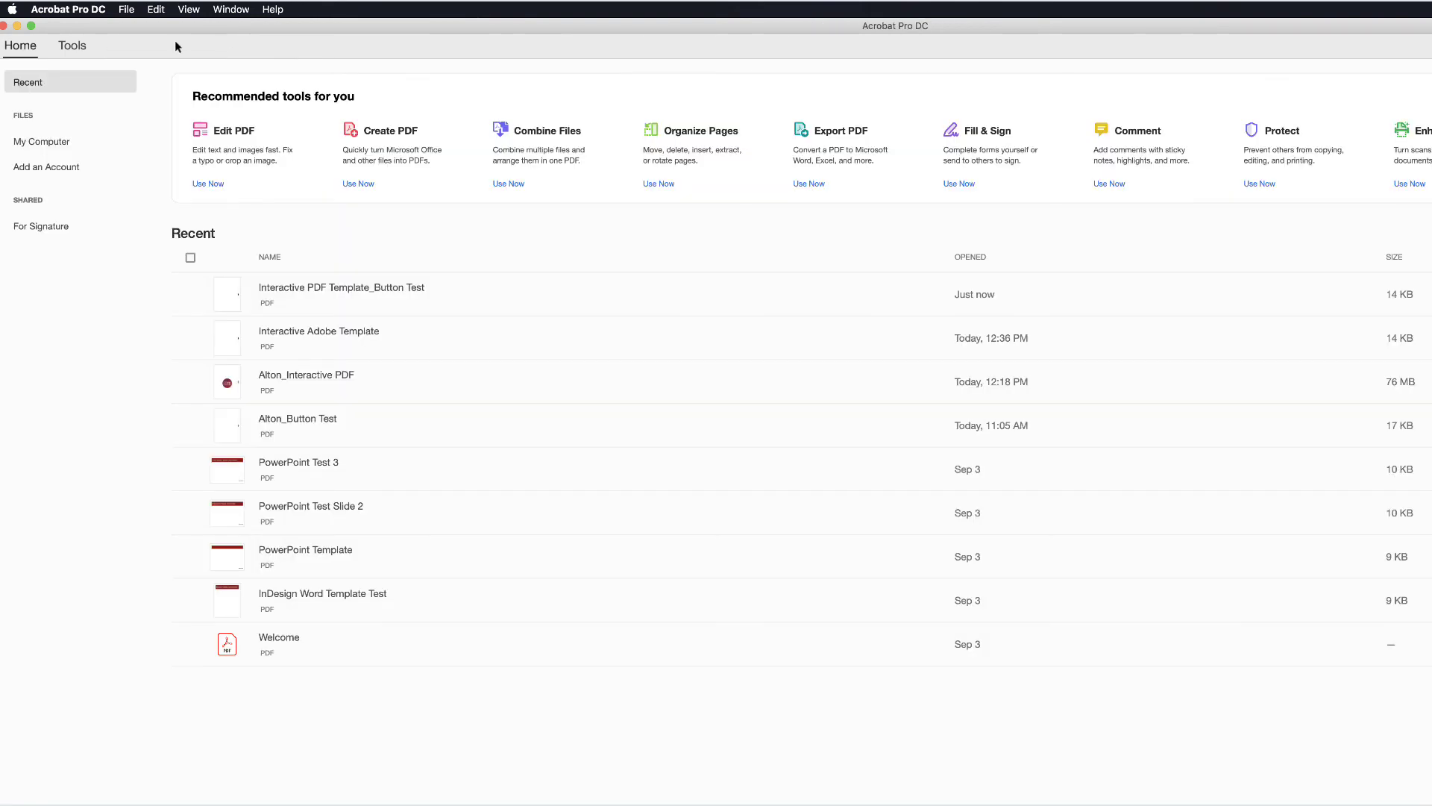
Minimise the Acrobat window to bring the InDesign template back to the front
left_click(17, 26)
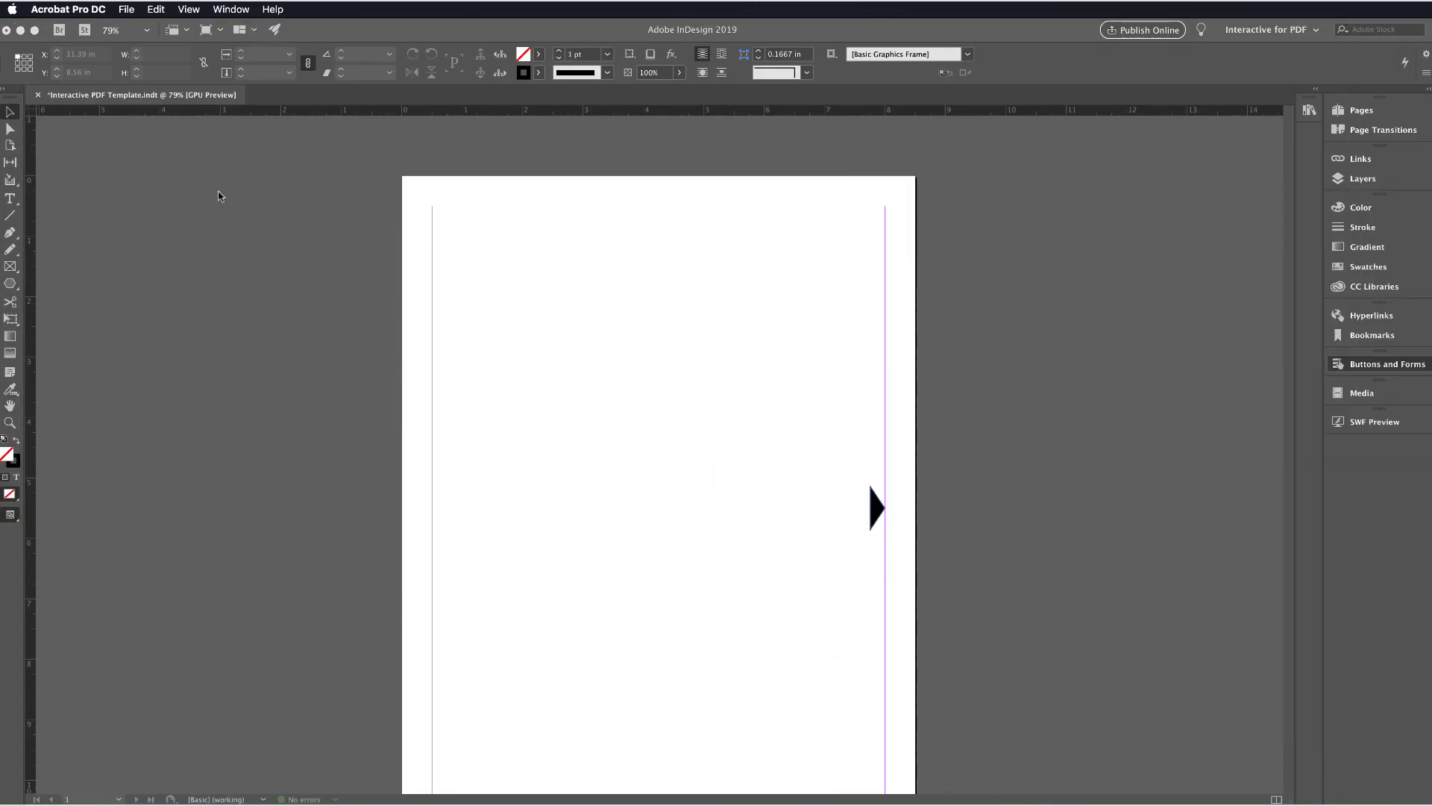